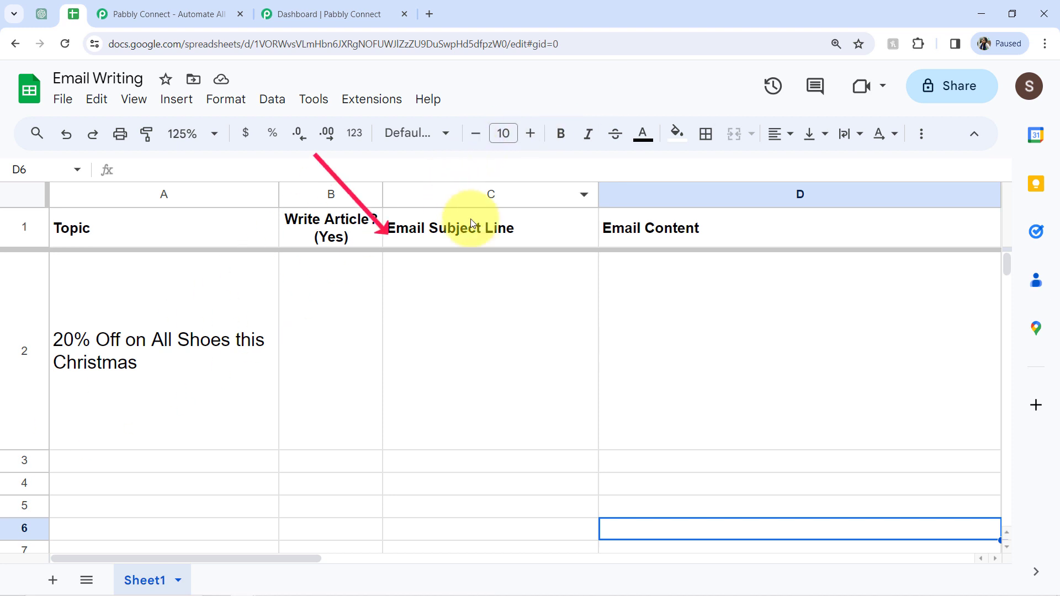
Enter Yes under Write Article? for the topic "20% Off on All Shoes this Christmas" in the Email Writing sheet.
click(722, 263)
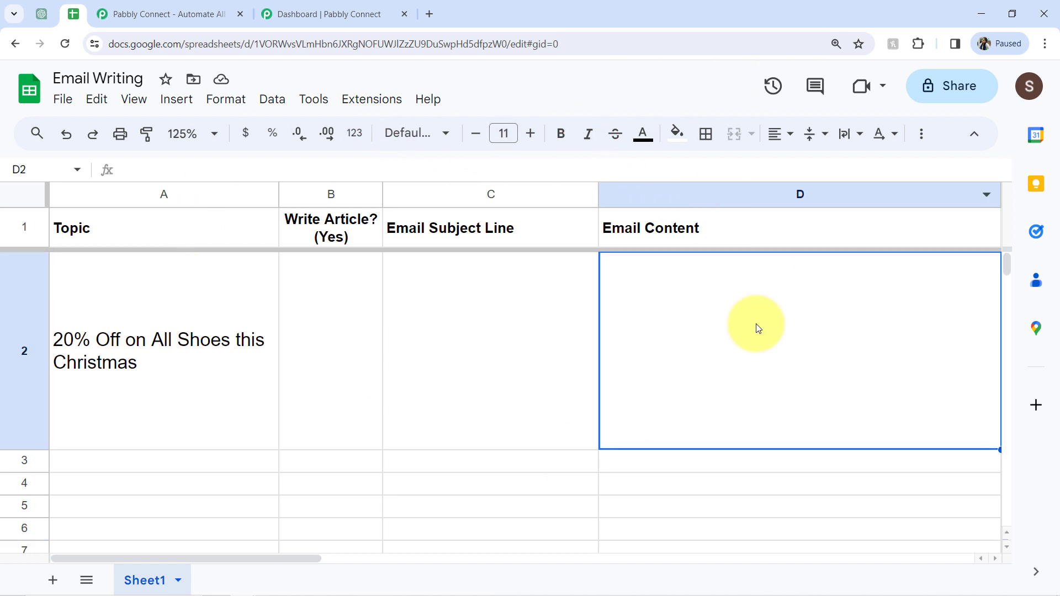
click(103, 364)
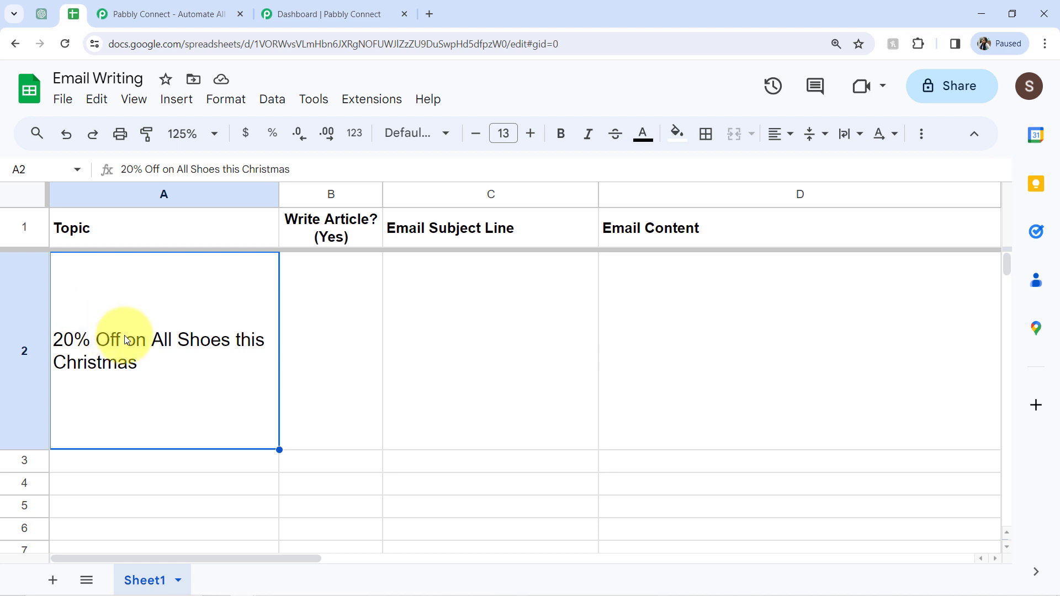
click(294, 342)
text(Yes)
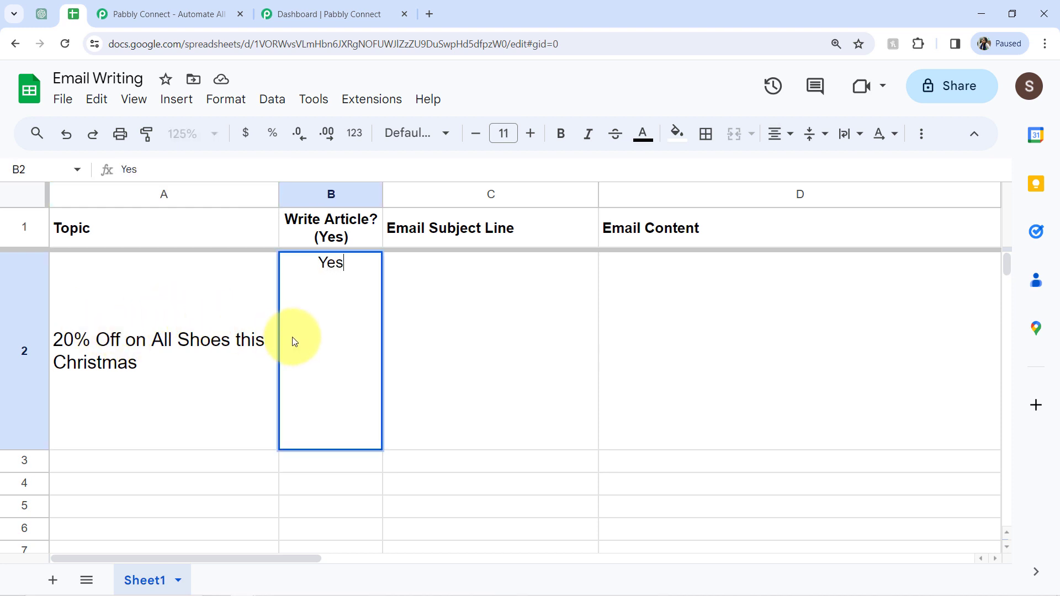
key(Return)
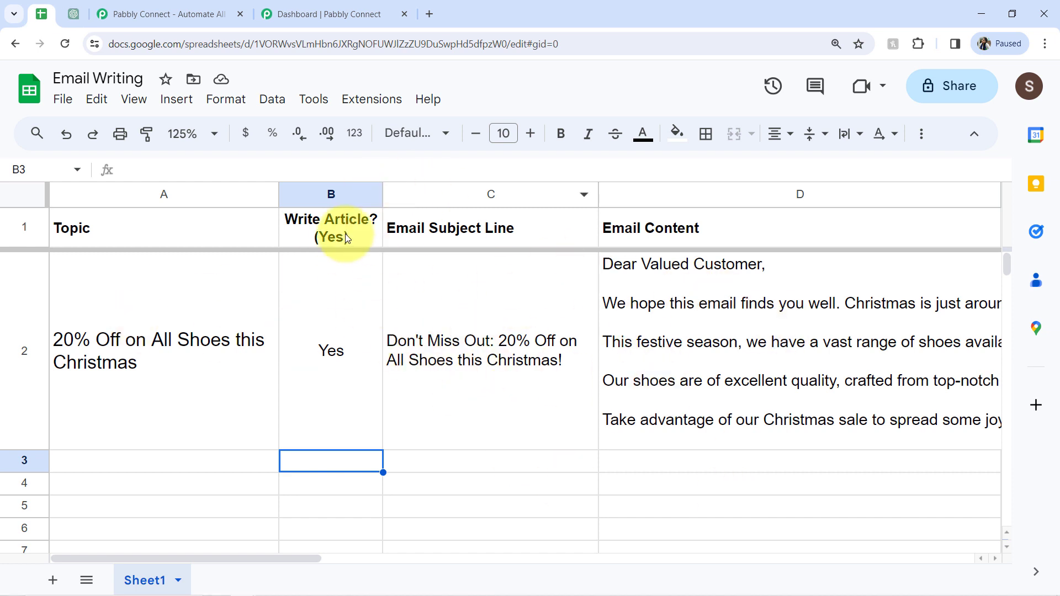
Look over the ChatGPT page and examine the headline on the Pabbly Connect homepage.
click(74, 14)
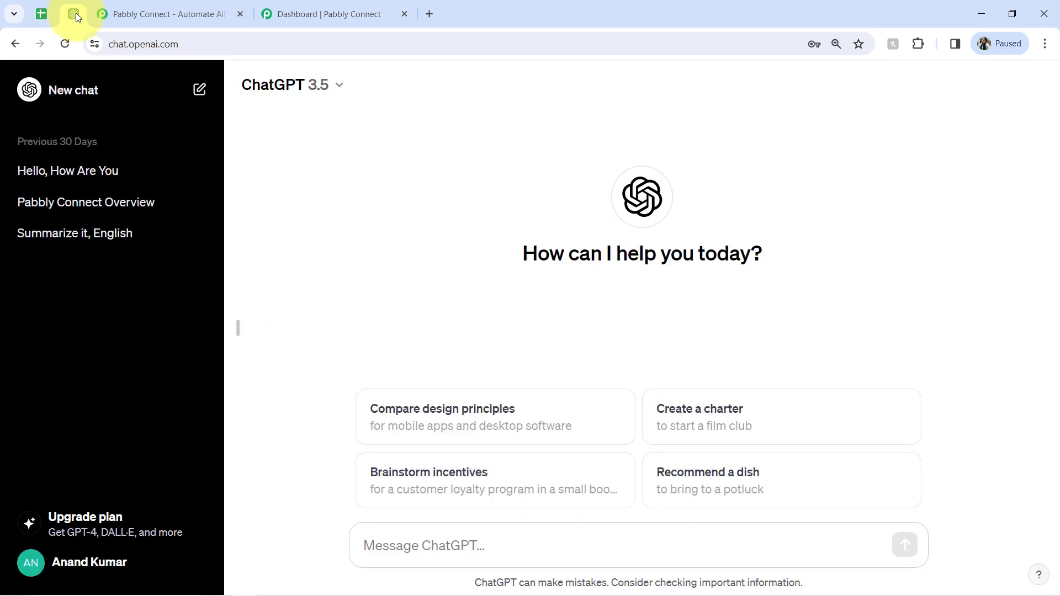
click(155, 14)
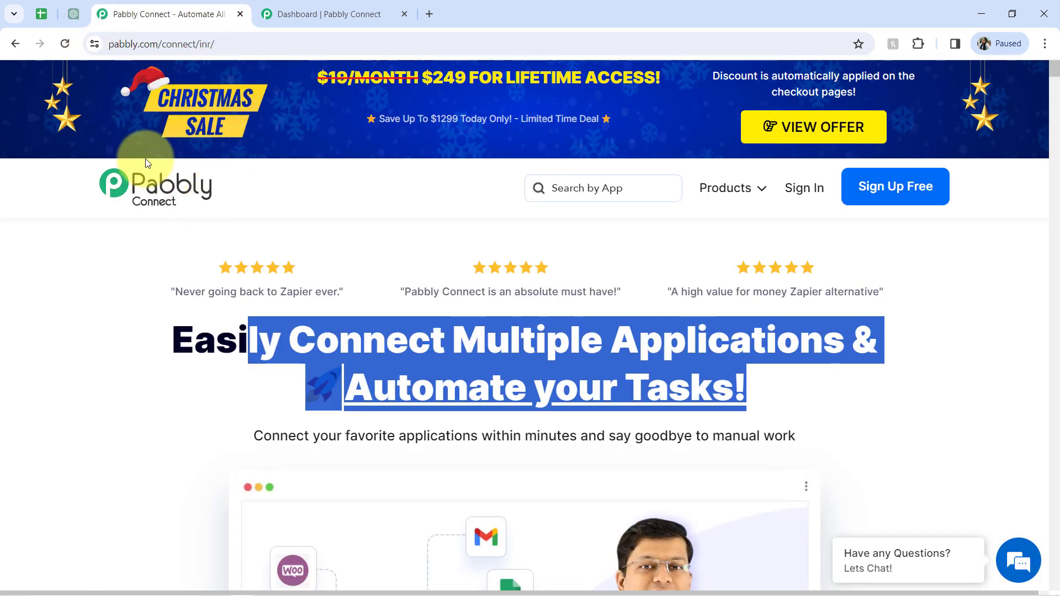
click(213, 317)
drag(216, 340, 804, 401)
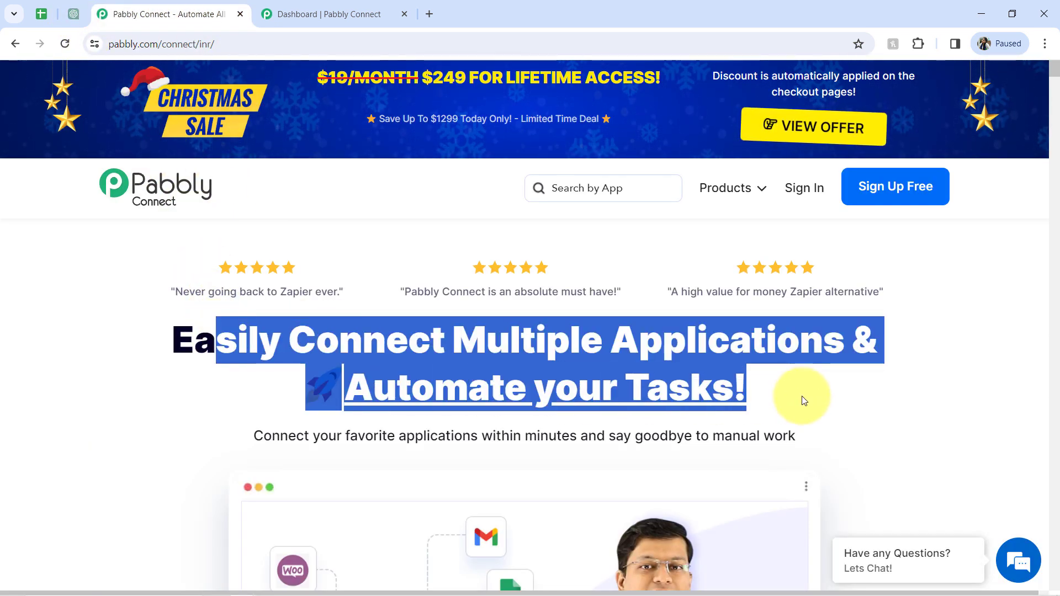
click(467, 375)
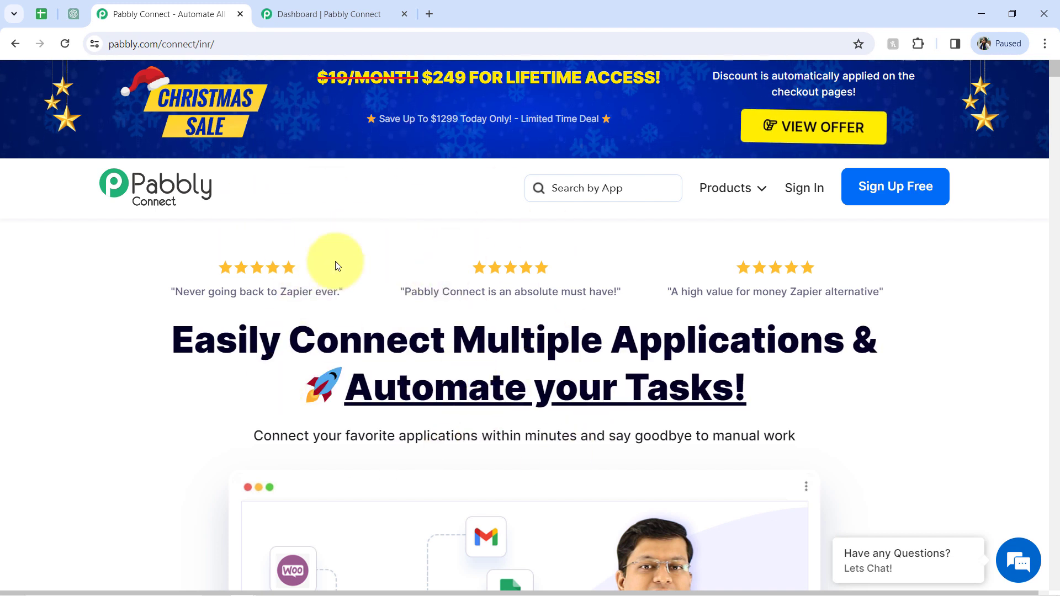
triple_click(411, 337)
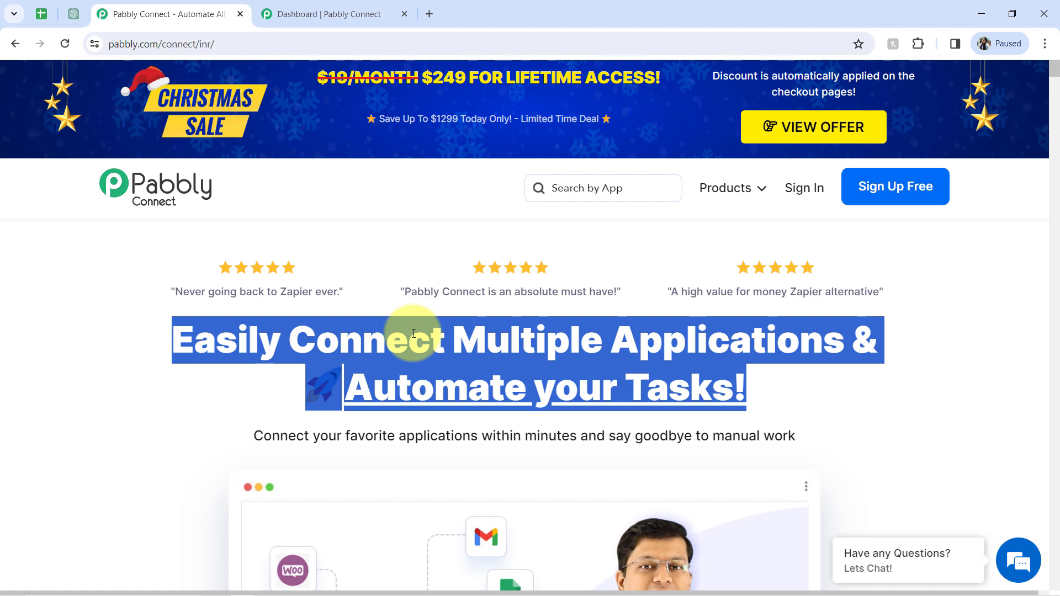
Return to the Email Writing spreadsheet and review the shoe offer's topic, Write Article? value, subject line and email content.
click(37, 14)
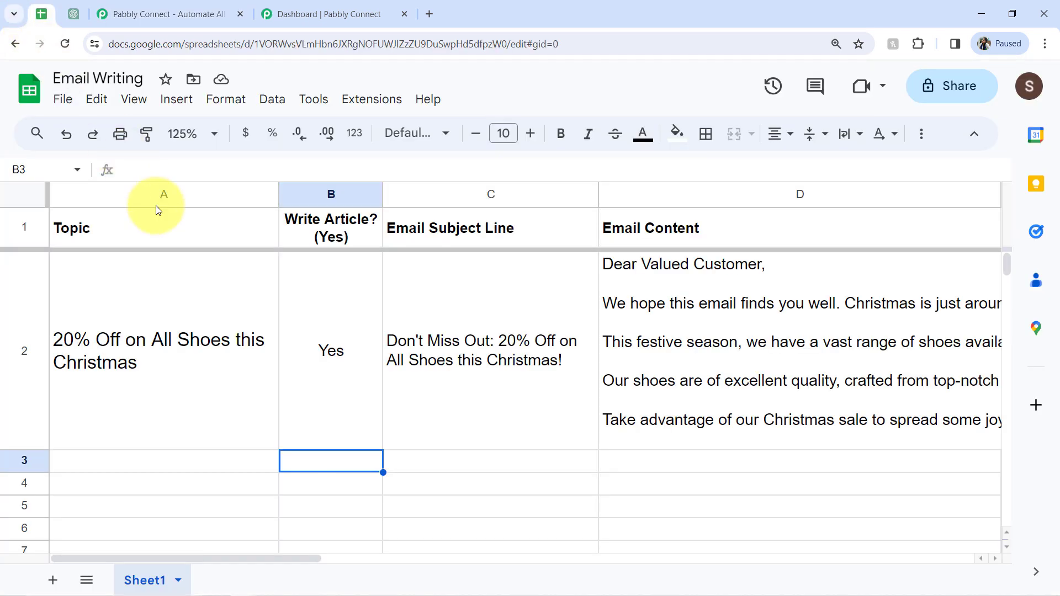
click(177, 286)
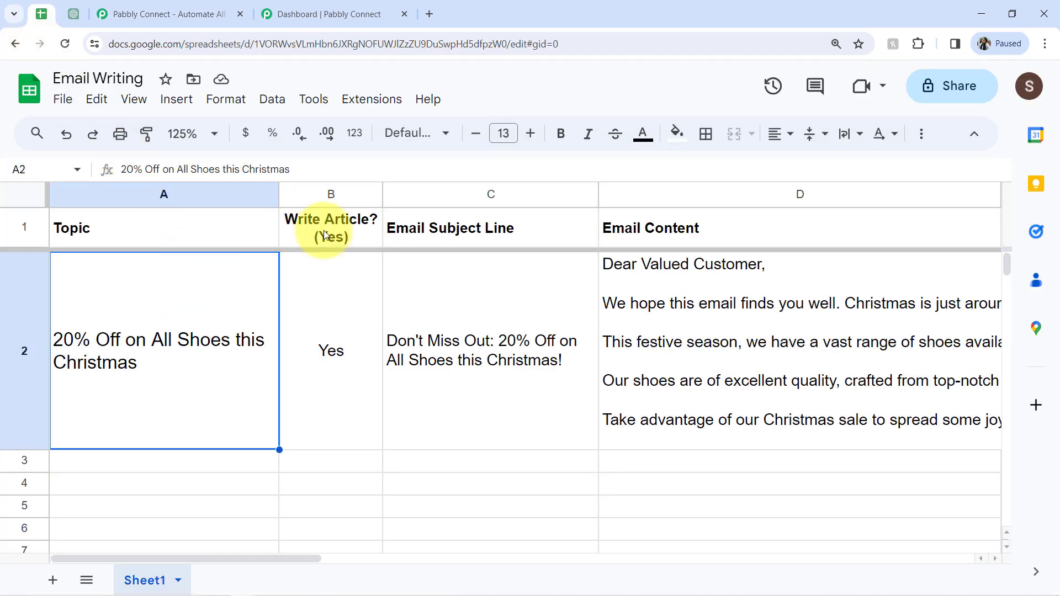
click(373, 349)
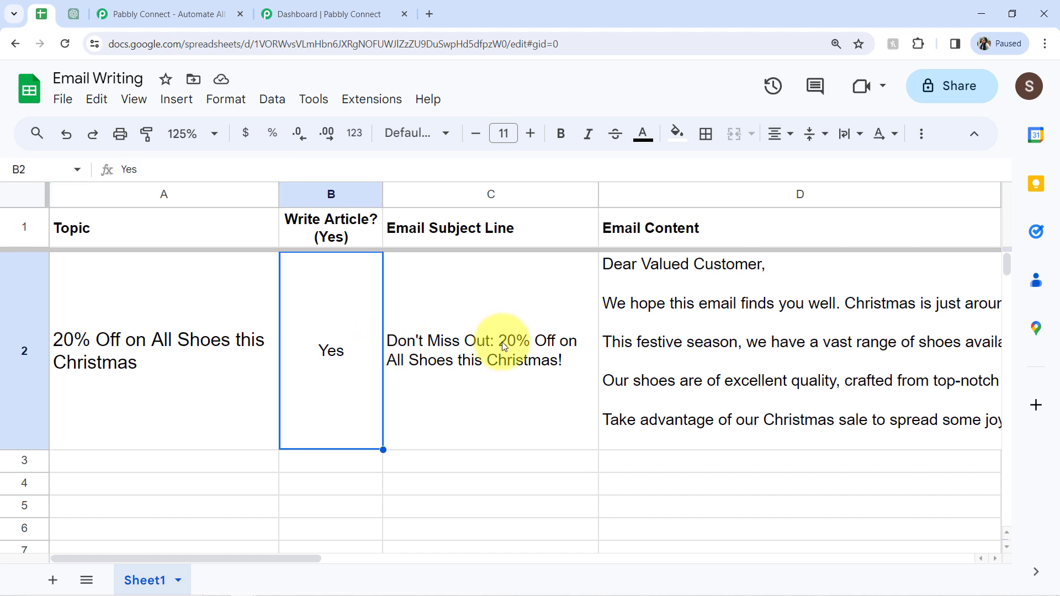
drag(497, 343, 753, 344)
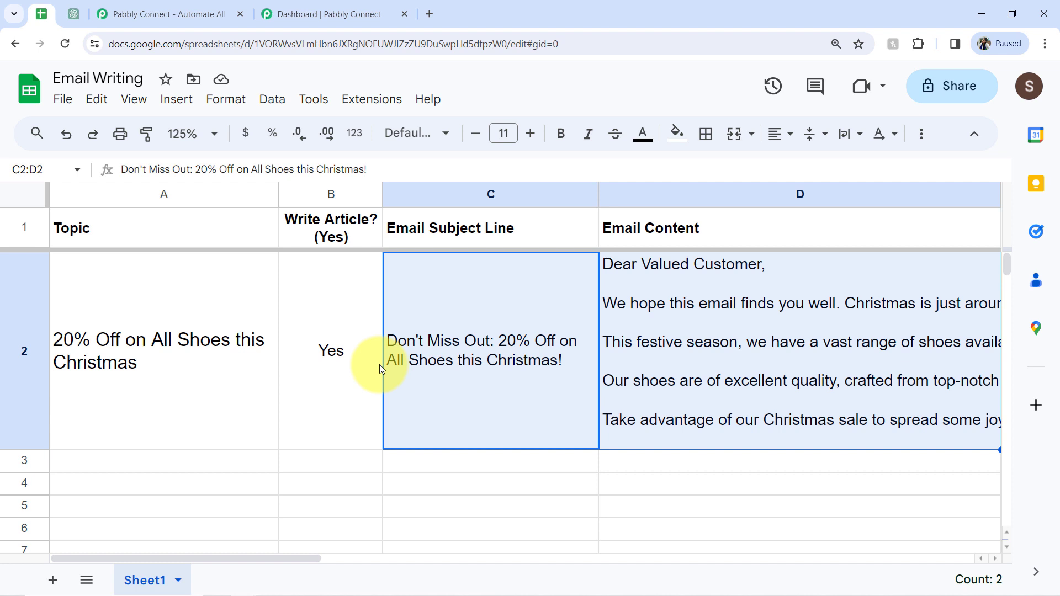
click(182, 227)
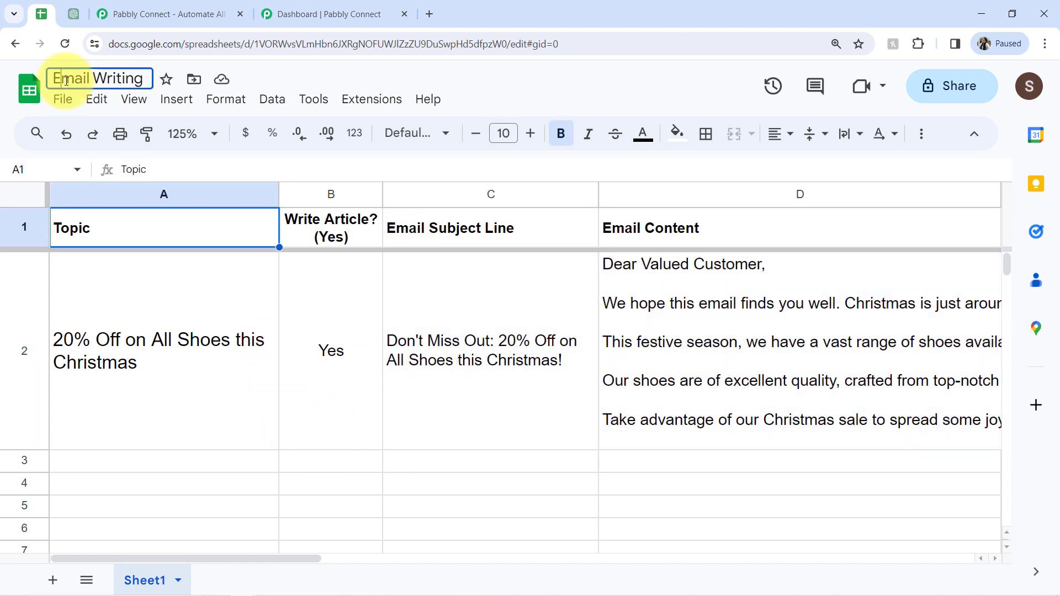
click(65, 81)
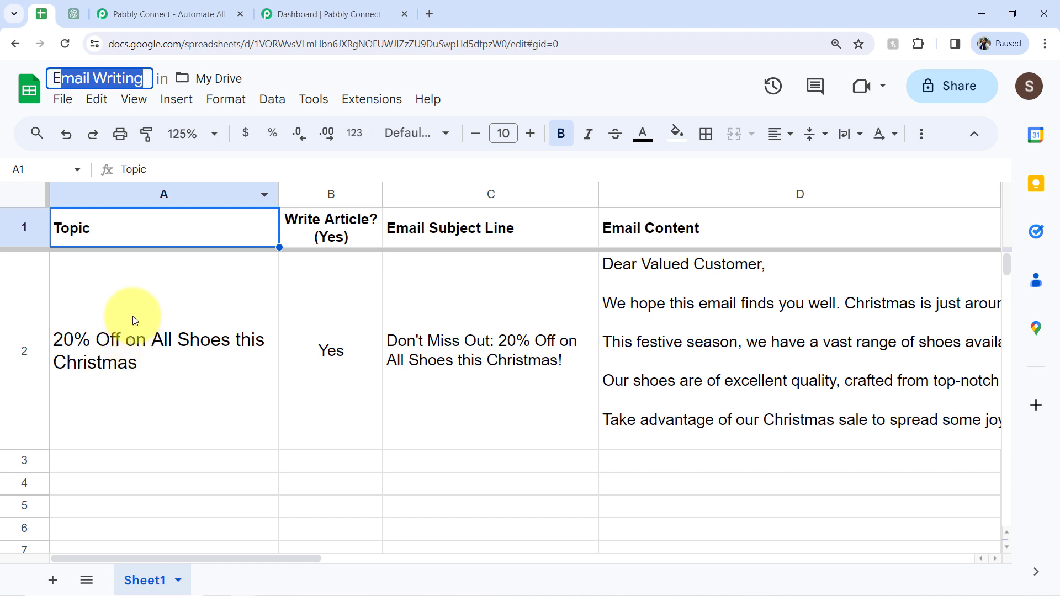
Revisit ChatGPT and check the web address of the Pabbly Connect homepage.
click(73, 15)
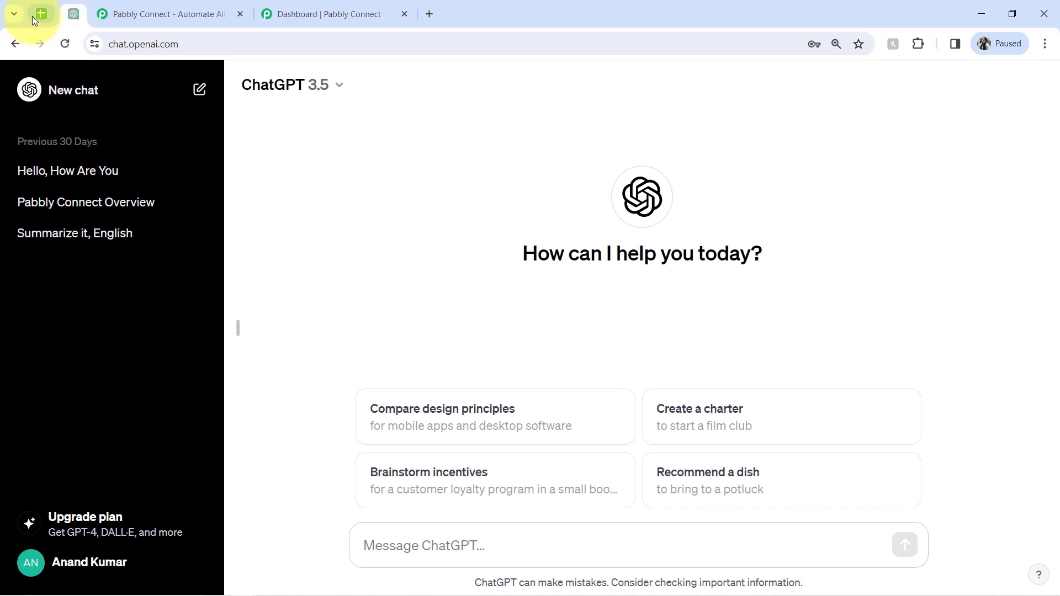
click(128, 10)
drag(127, 46, 221, 49)
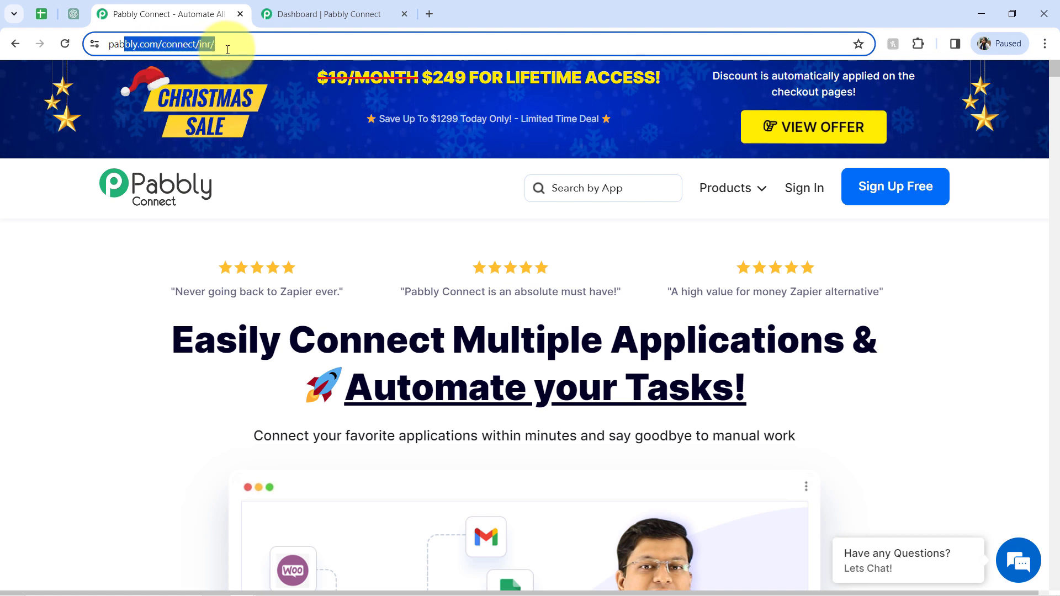
click(377, 343)
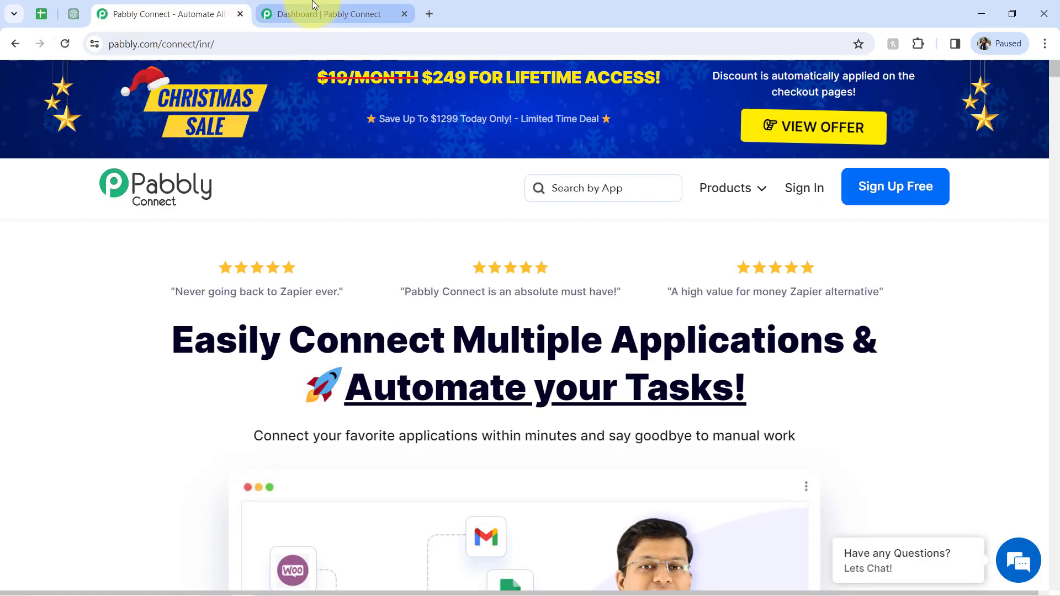
Create a workflow named "Automate Email Marketing with AI" in the Main Workflows folder from the Pabbly Connect dashboard.
click(313, 7)
double_click(142, 160)
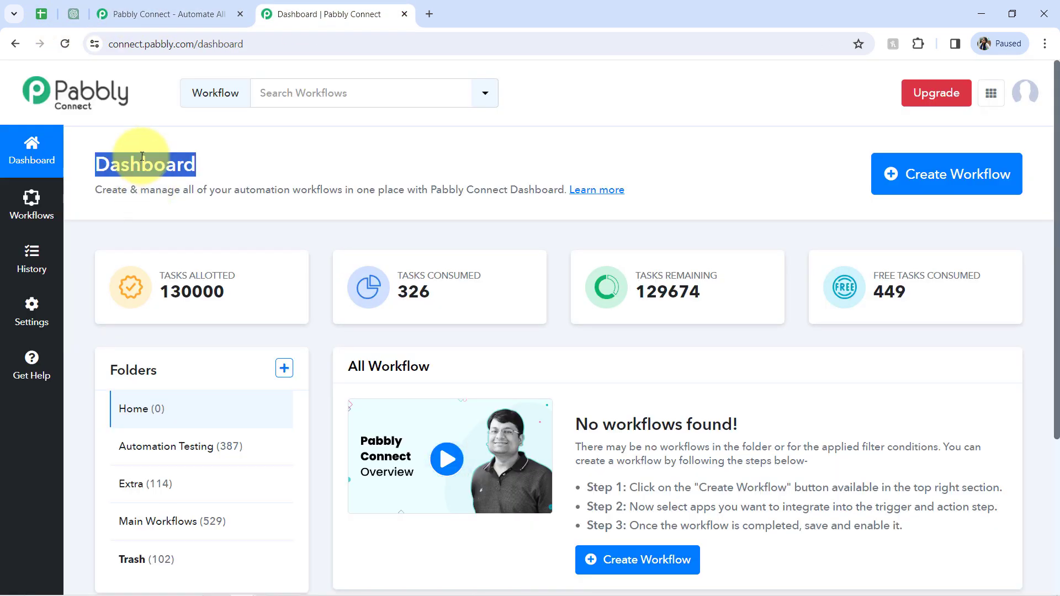
click(882, 174)
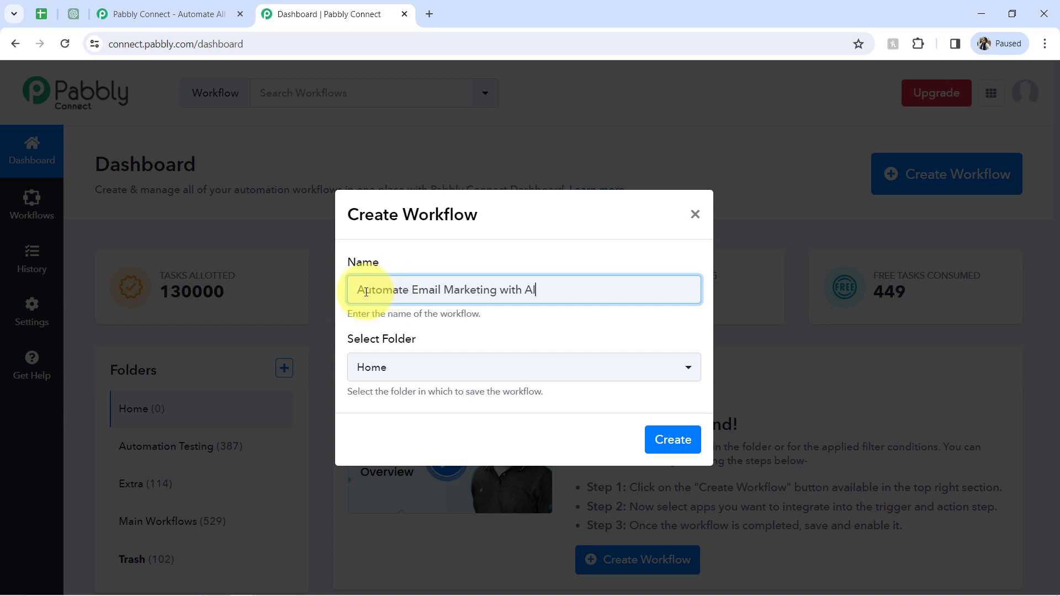
drag(366, 292, 549, 292)
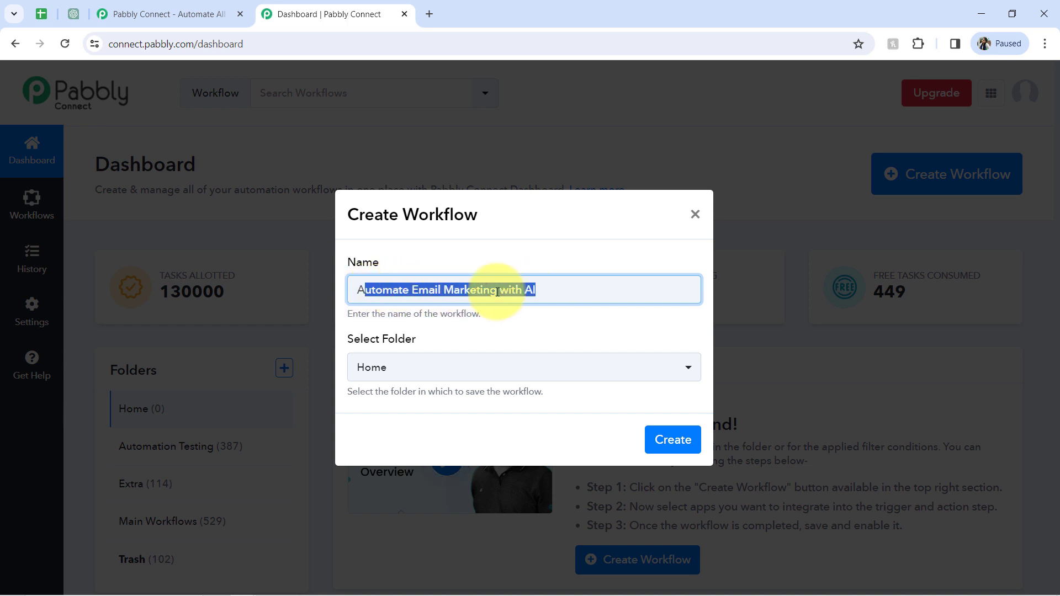
click(528, 282)
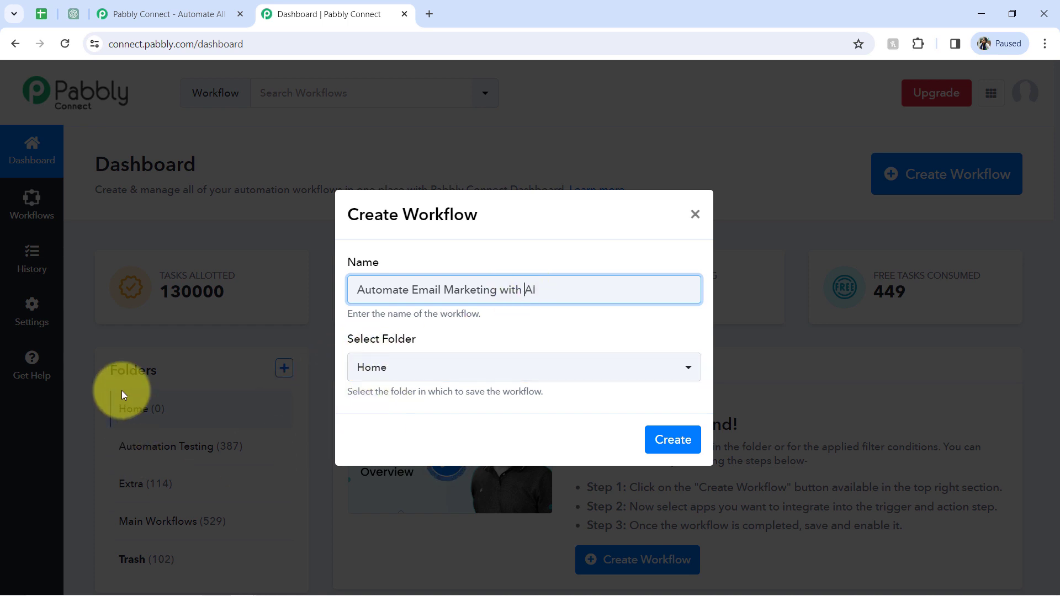
click(414, 366)
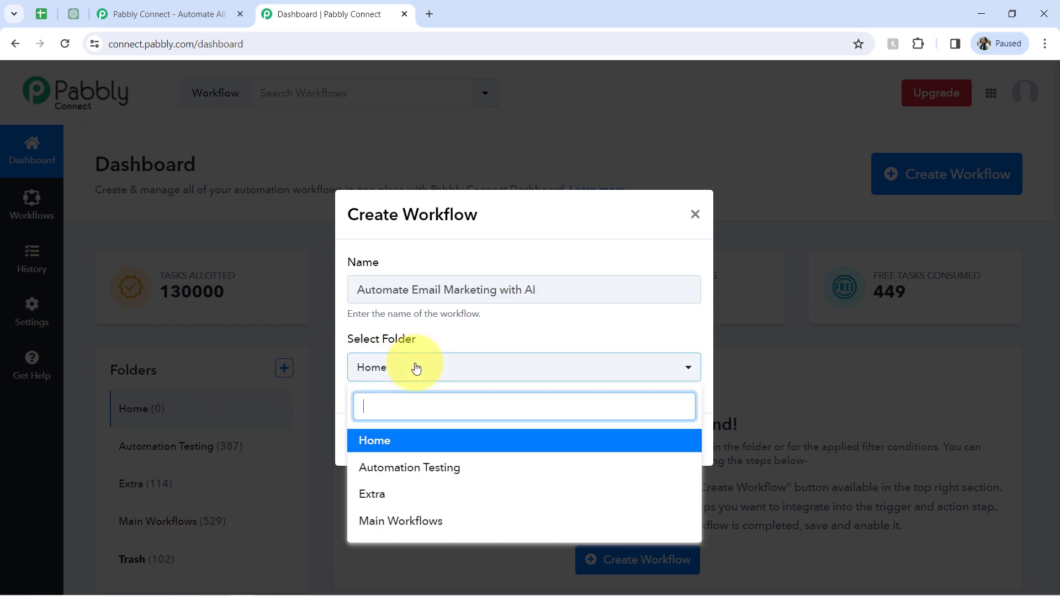
click(380, 521)
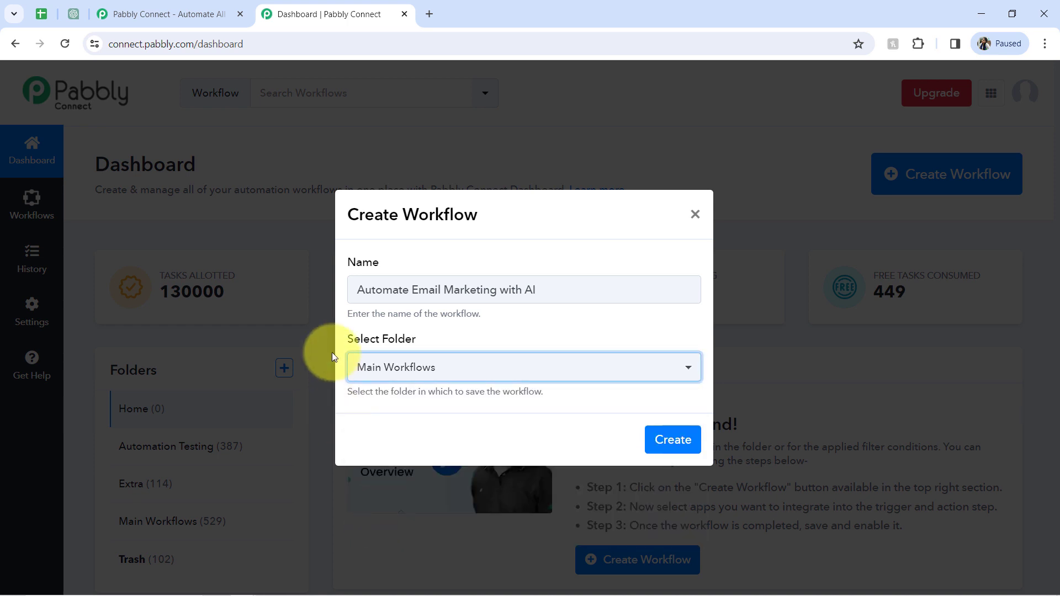
click(672, 439)
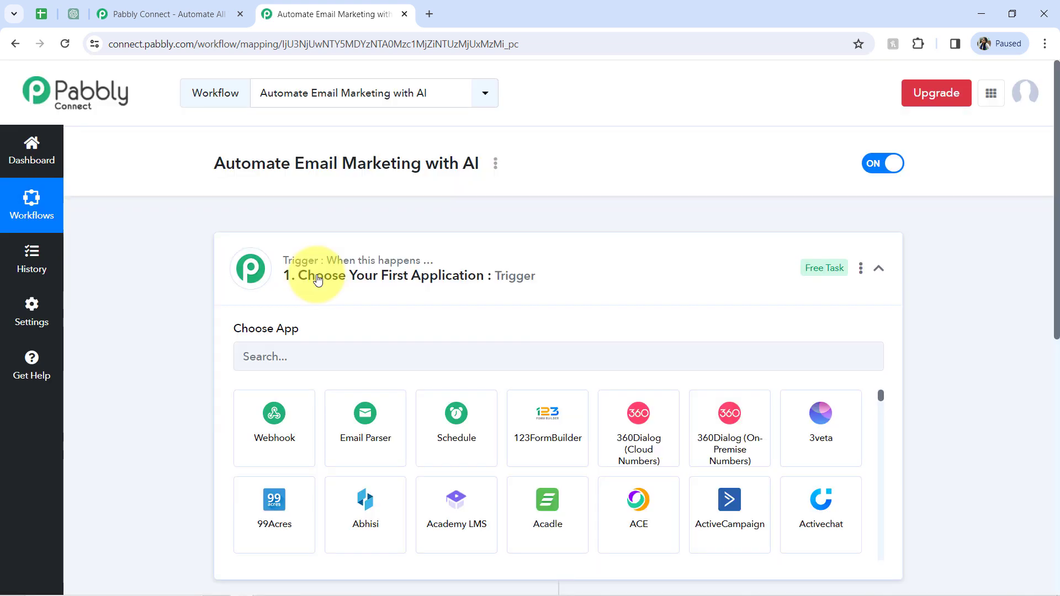
click(317, 278)
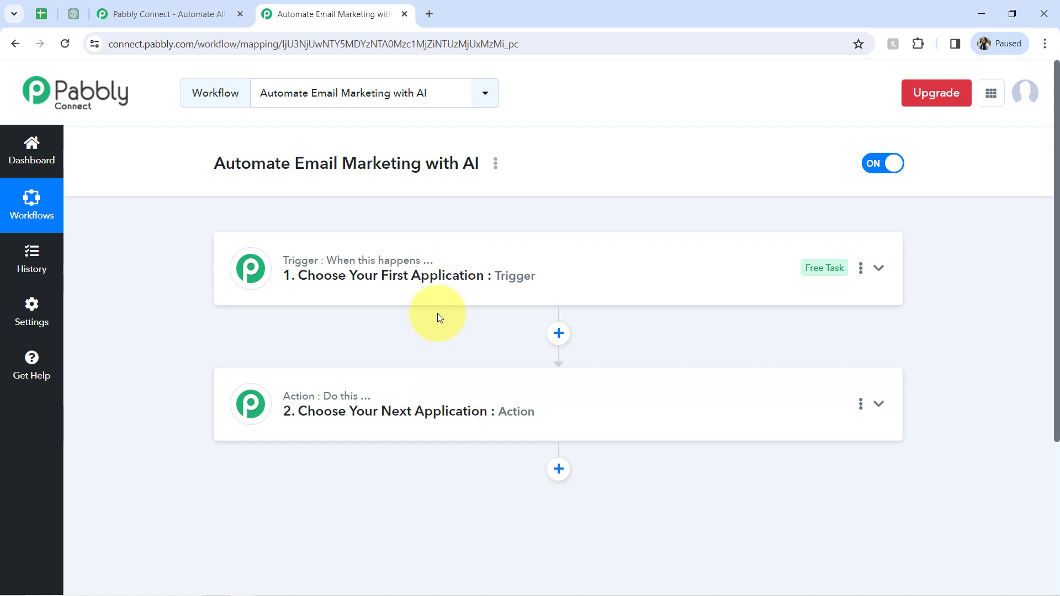
click(438, 290)
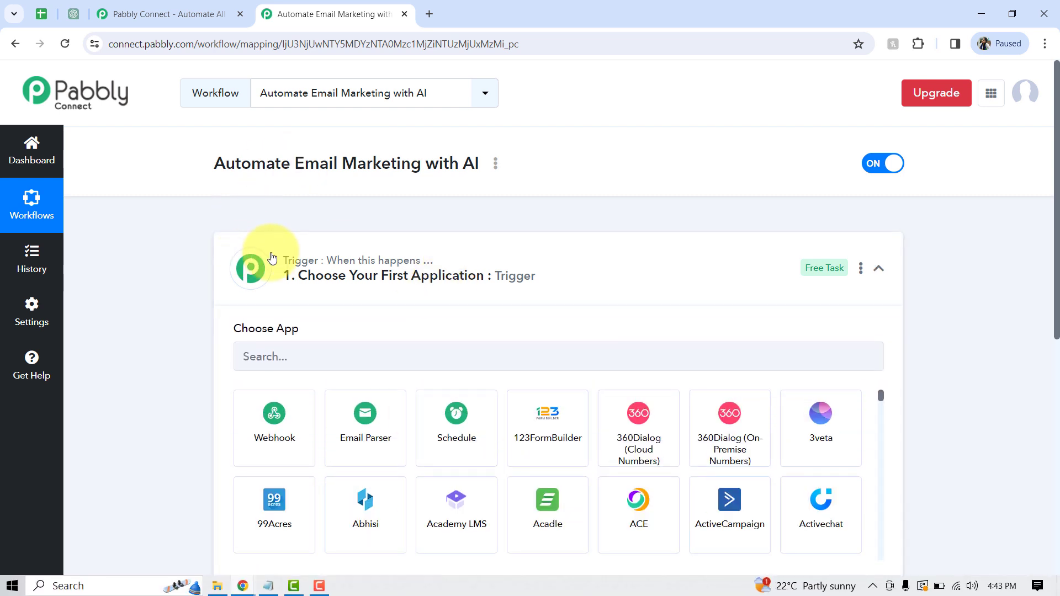
drag(251, 147, 437, 163)
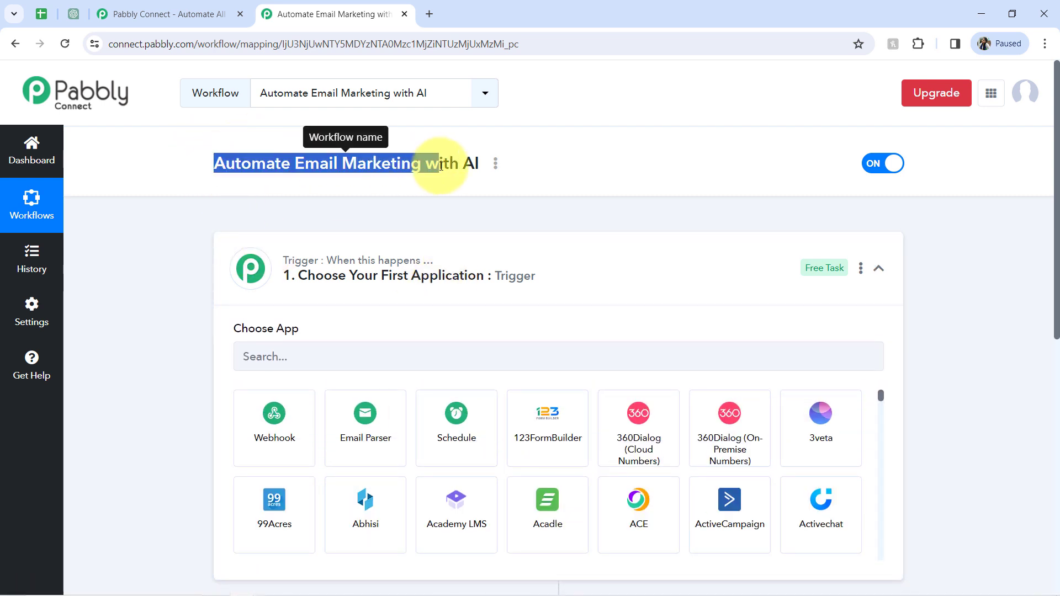
click(41, 14)
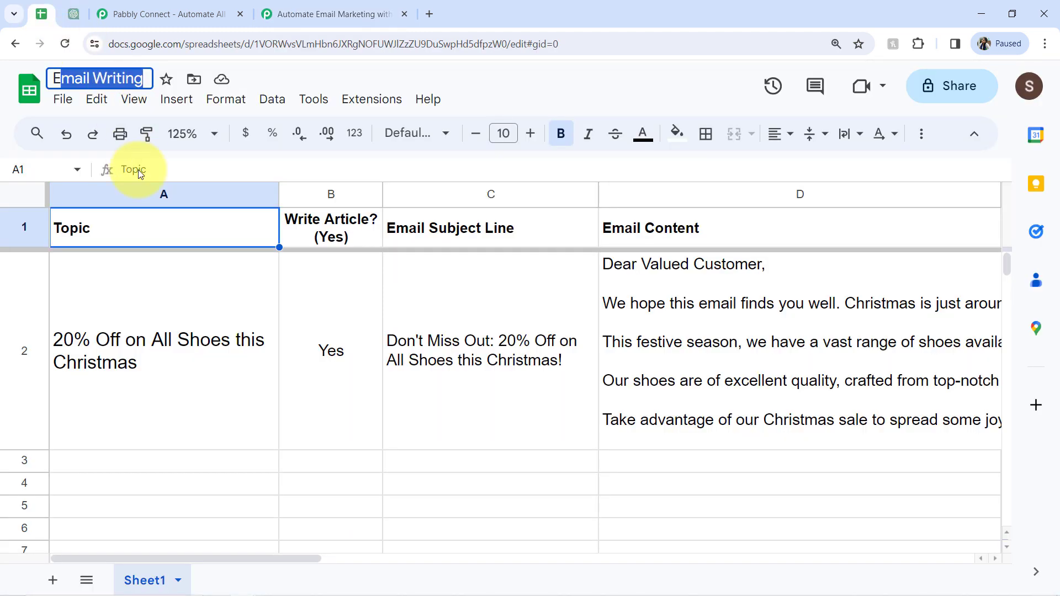
click(142, 336)
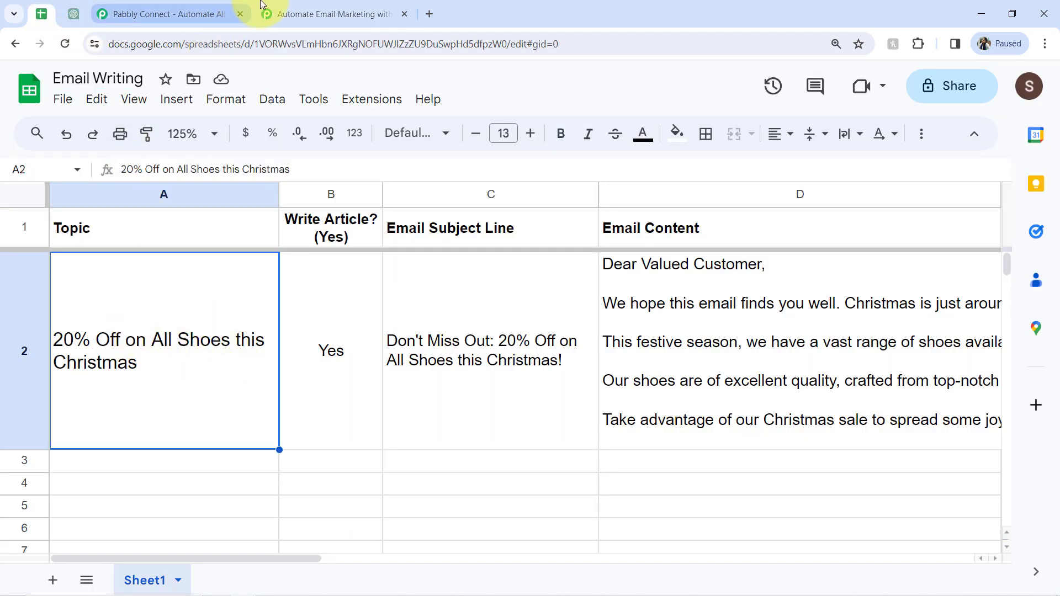
Search the trigger apps for "sheet" and set Google Sheets as the workflow's trigger application in Pabbly Connect.
click(300, 15)
click(264, 356)
text(sheet)
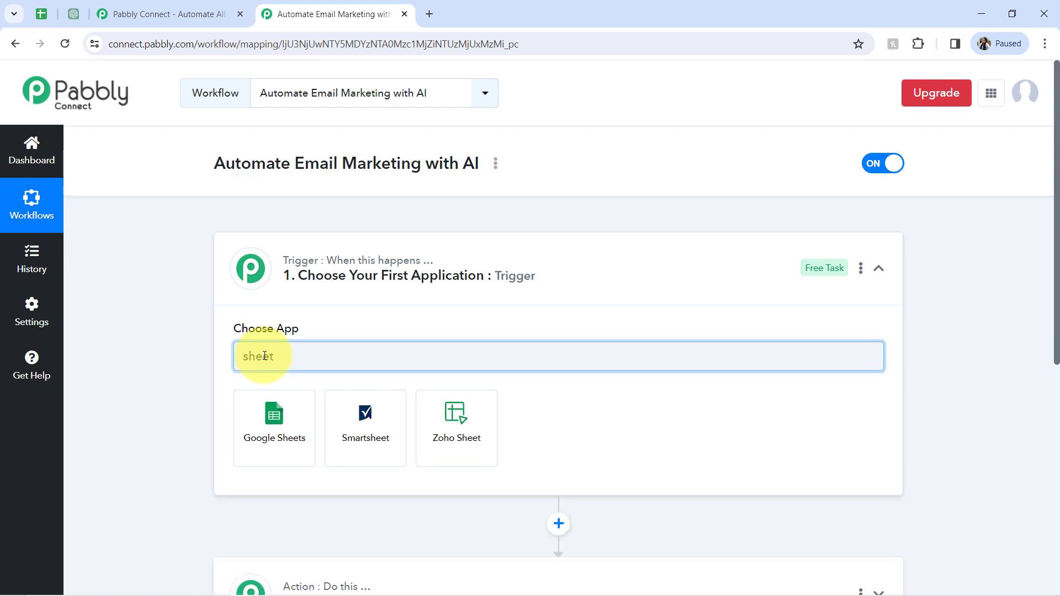
click(266, 421)
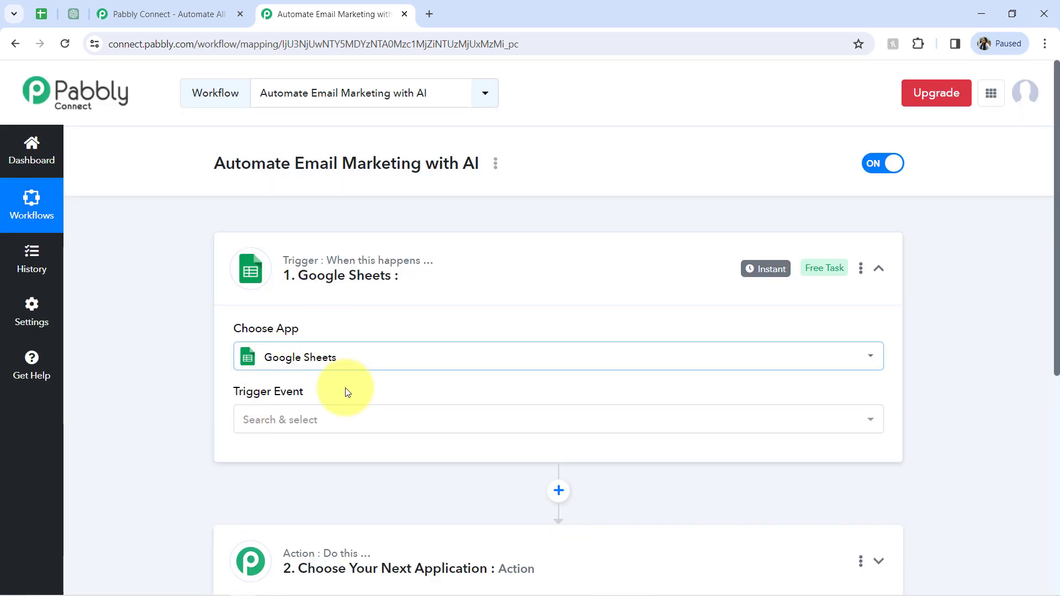
Search the action apps for "chat" and set ChatGPT as the application of the workflow's first action.
drag(1058, 228, 1056, 410)
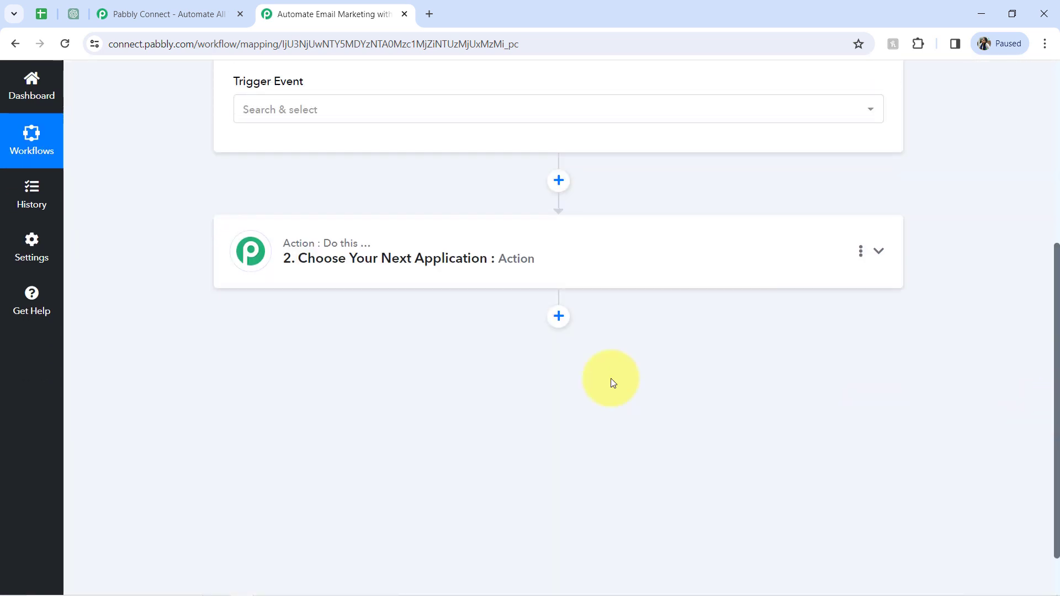
click(313, 266)
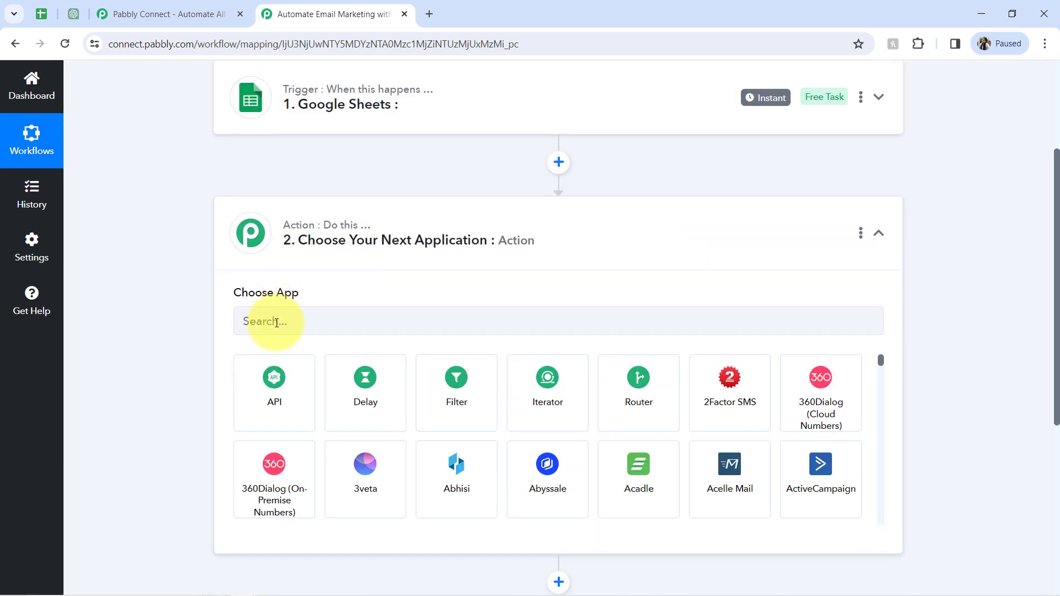
click(276, 323)
text(chat)
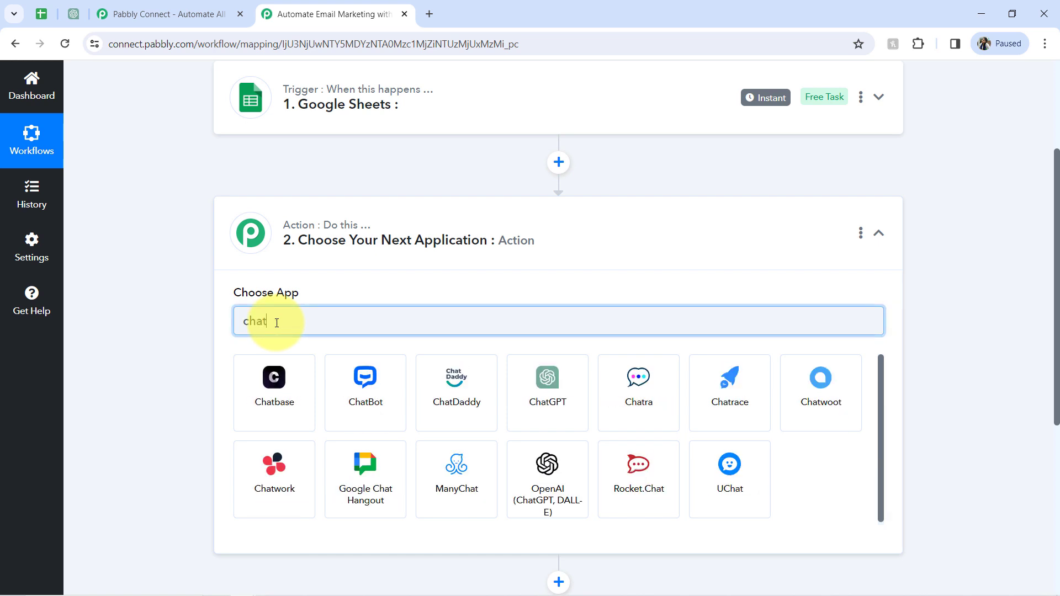
click(531, 380)
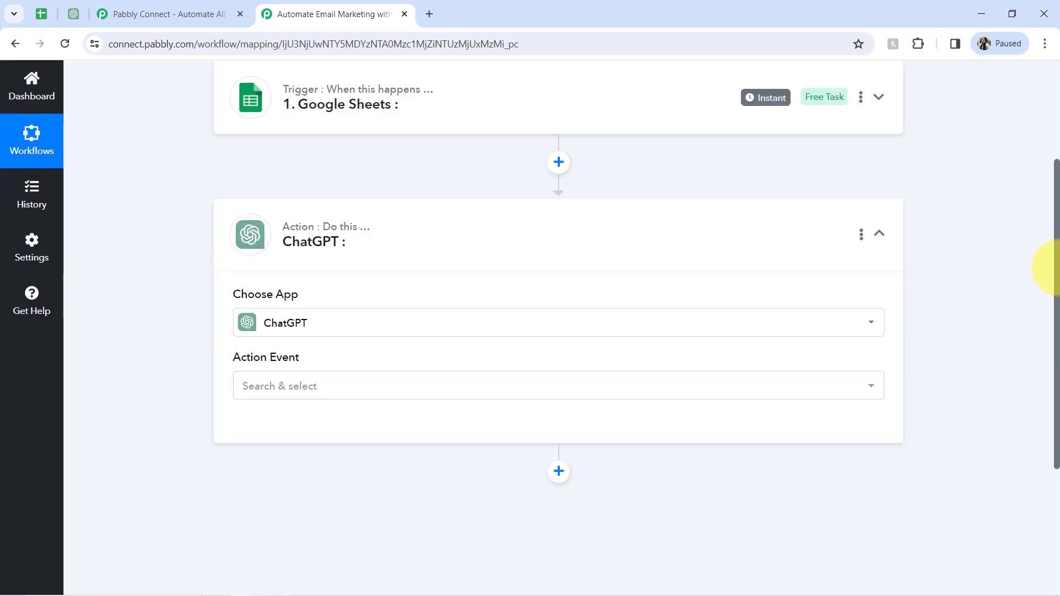
Add another action after ChatGPT, search its apps for "sheet", and set Google Sheets as its application.
scroll(1049, 268, down, 2)
click(560, 370)
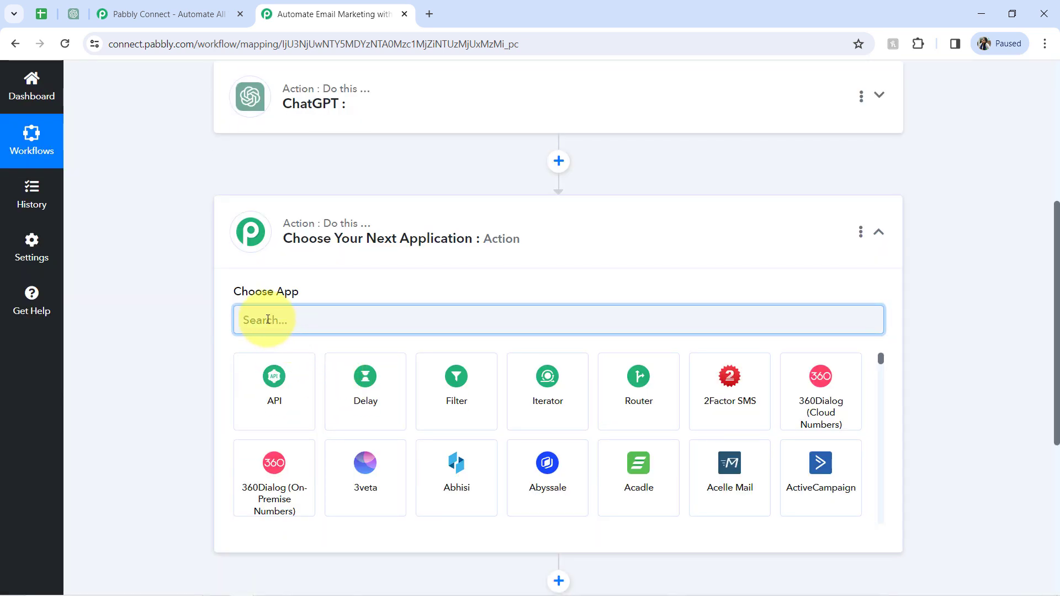
text(sheet)
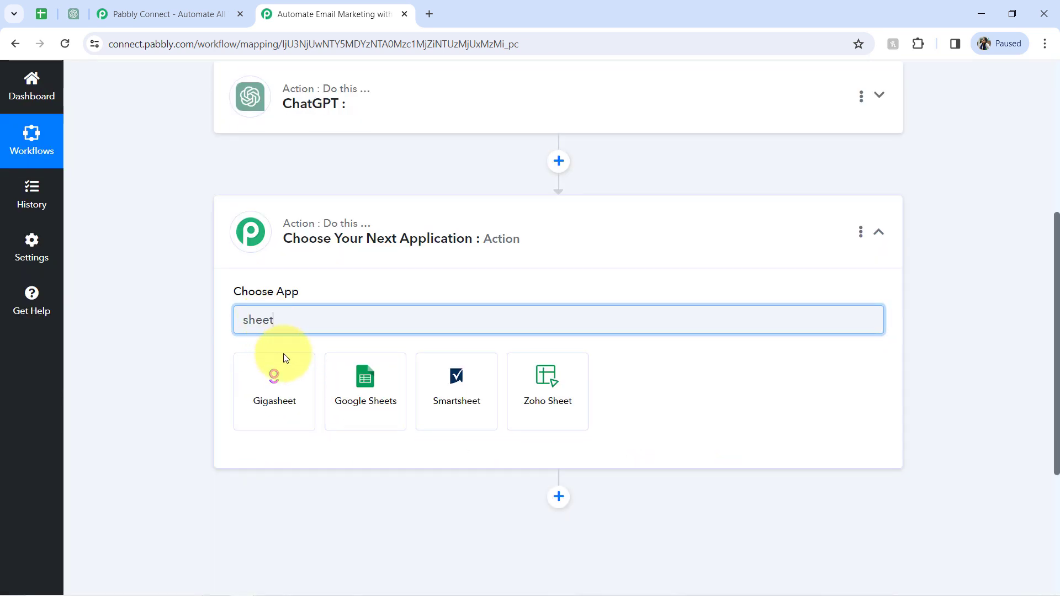
click(385, 397)
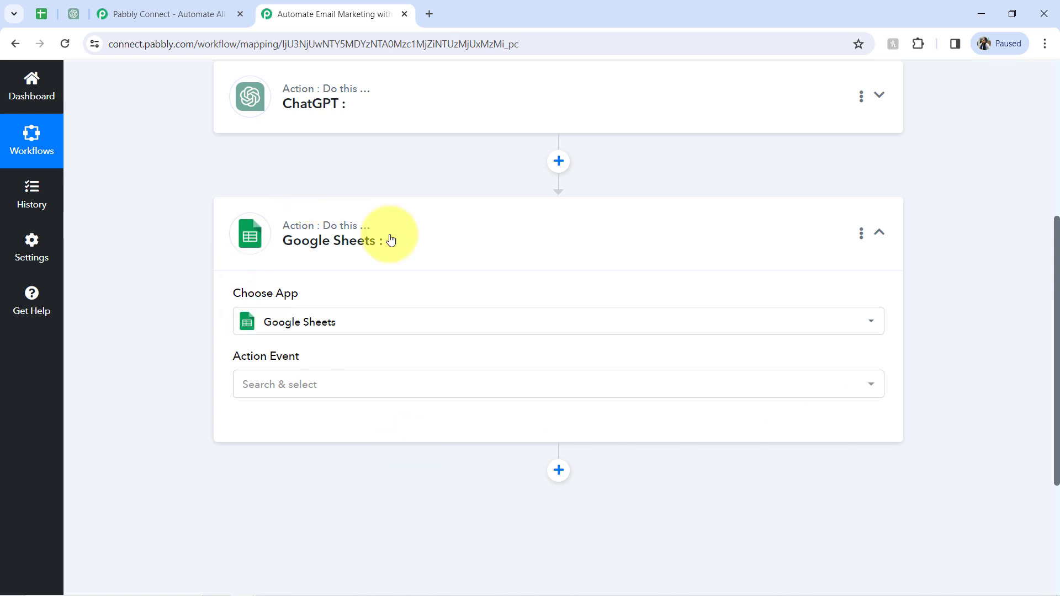
drag(1056, 364, 1019, 173)
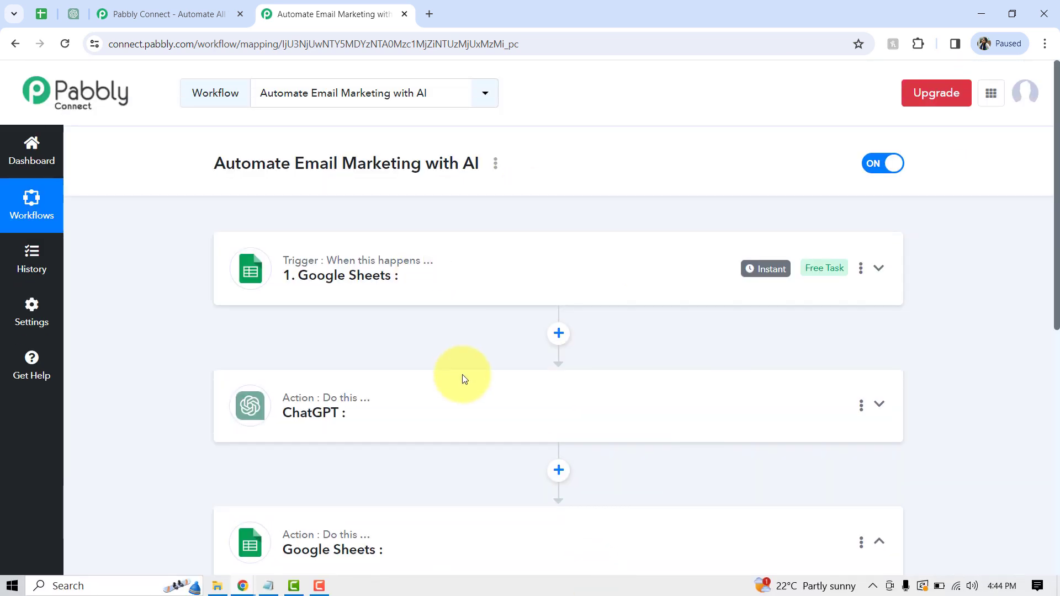
click(320, 551)
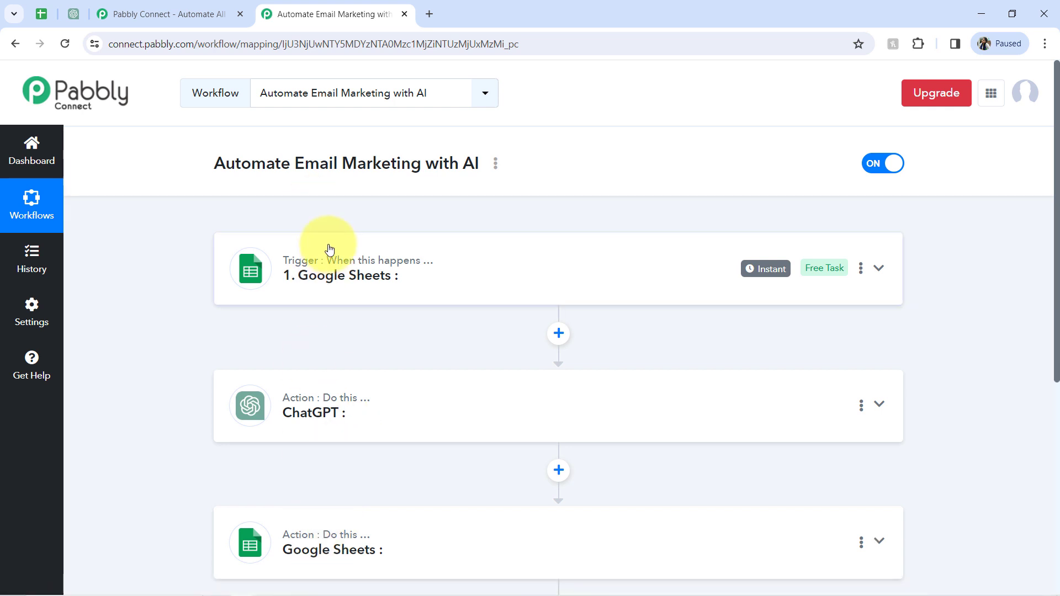
Switch to the Email Writing spreadsheet and clear the shoe offer's Write Article?, Email Subject Line and Email Content cells.
click(41, 13)
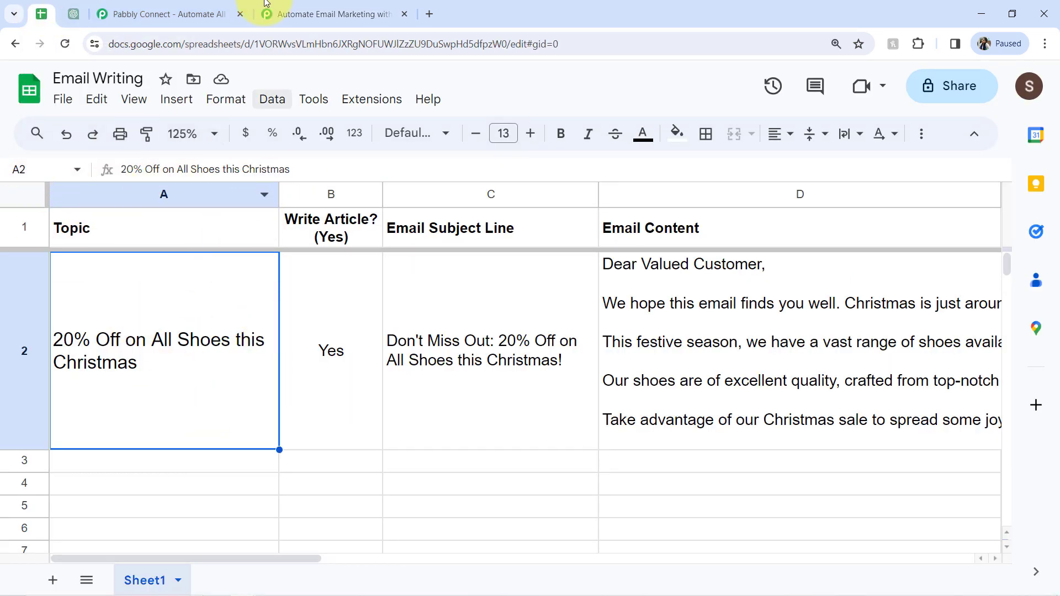
click(300, 6)
click(40, 13)
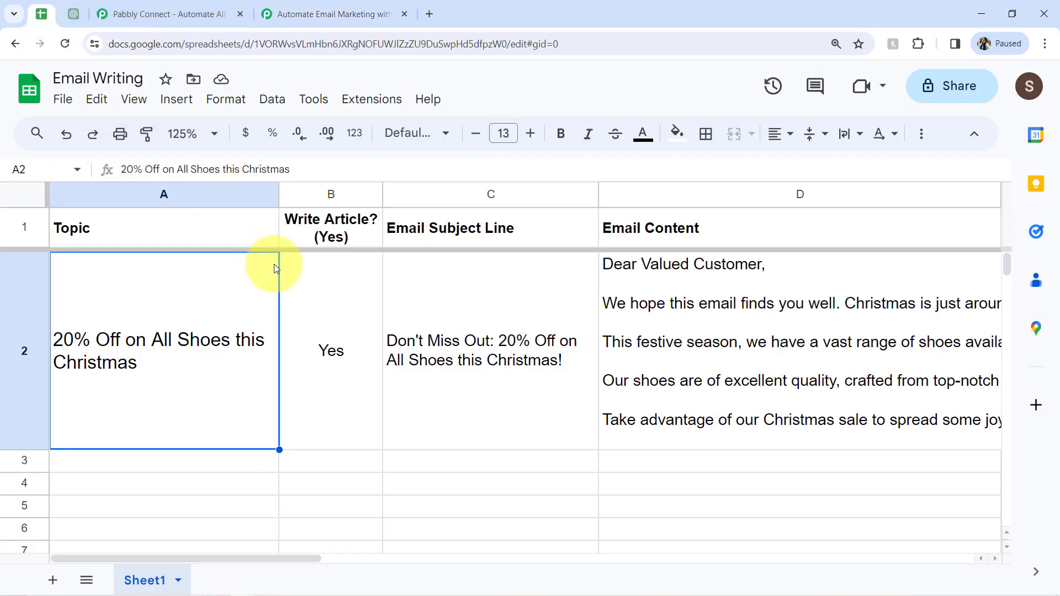
click(333, 369)
key(Delete)
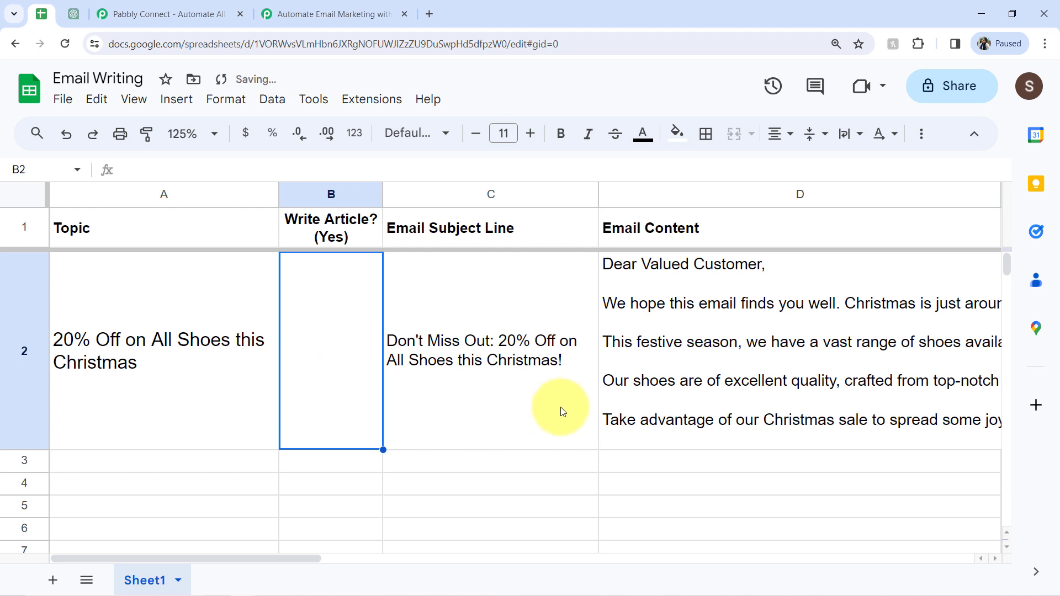
click(563, 413)
key(Delete)
click(649, 373)
key(Delete)
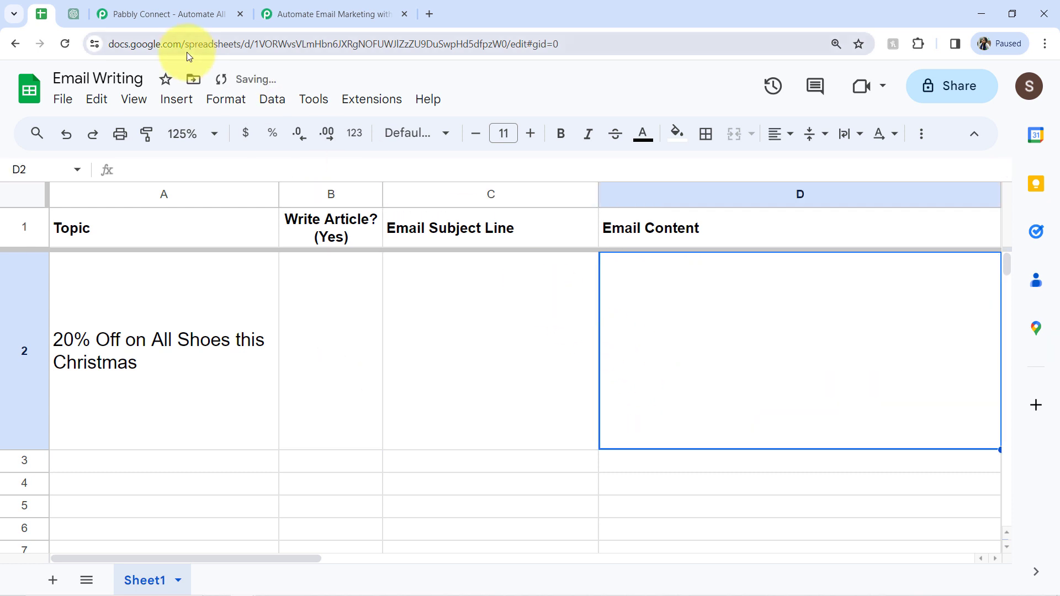
click(262, 386)
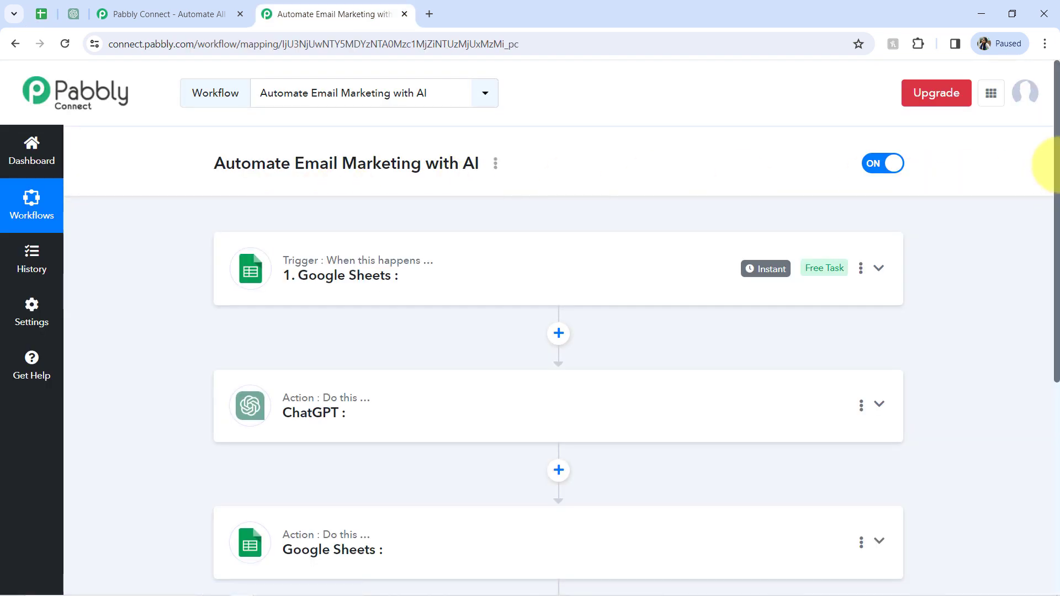
Return to the Pabbly Connect workflow and set the Google Sheets trigger event to New or Updated Spreadsheet Row.
scroll(1041, 177, down, 2)
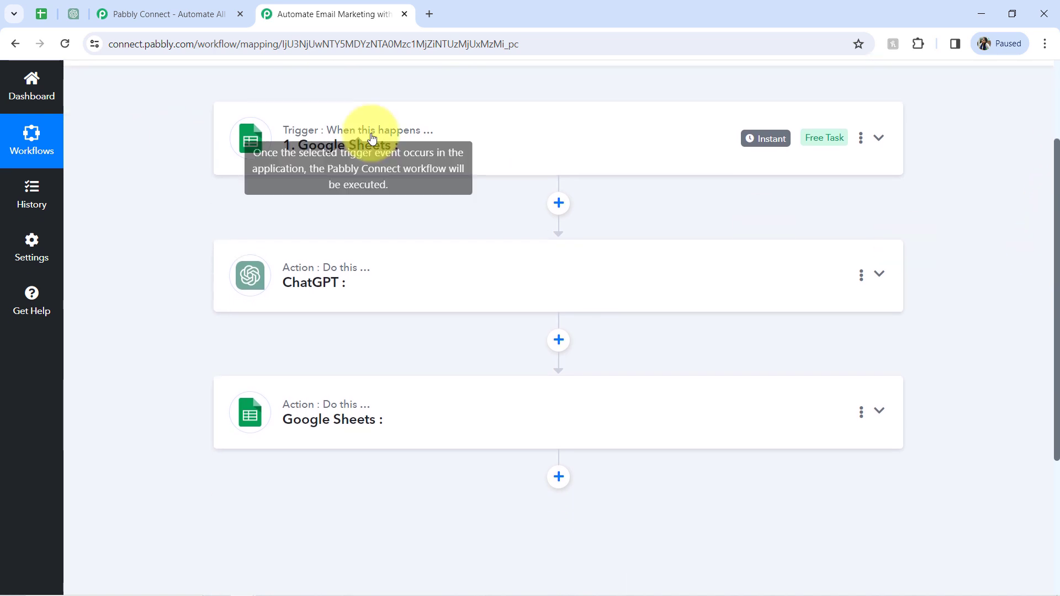
click(371, 137)
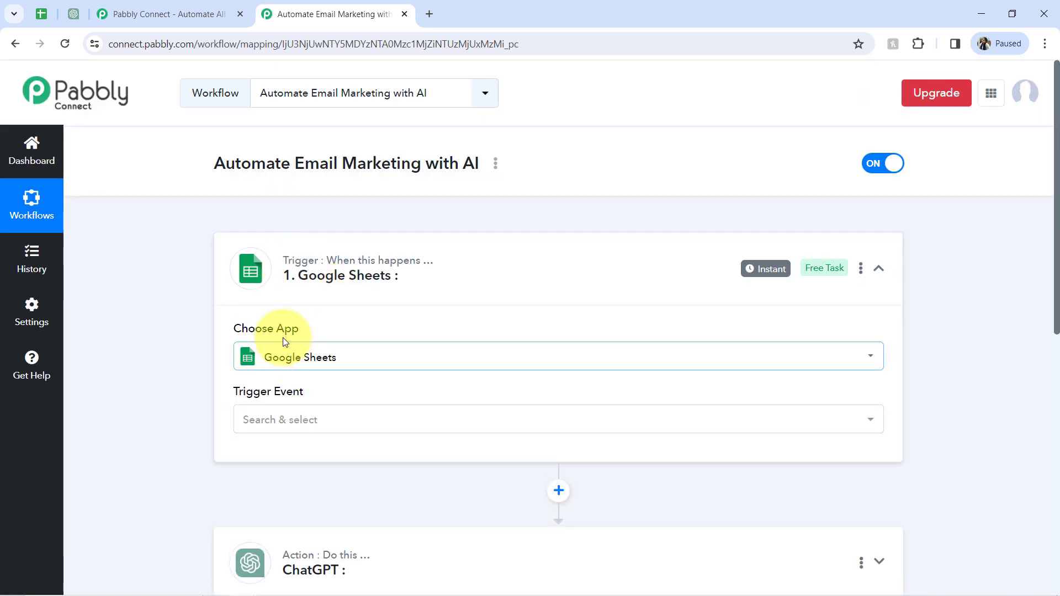
click(261, 429)
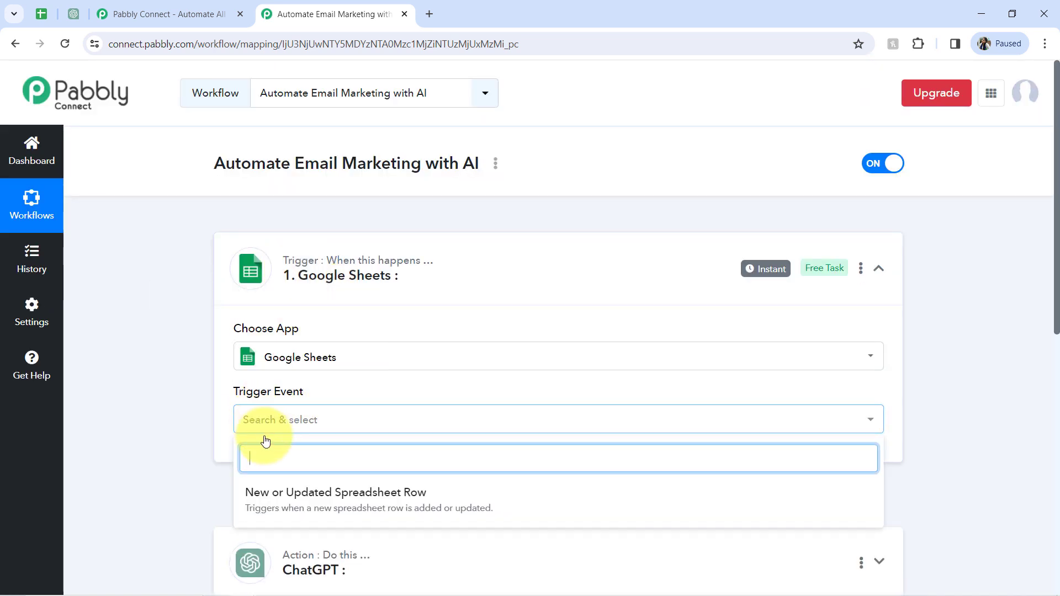
click(315, 499)
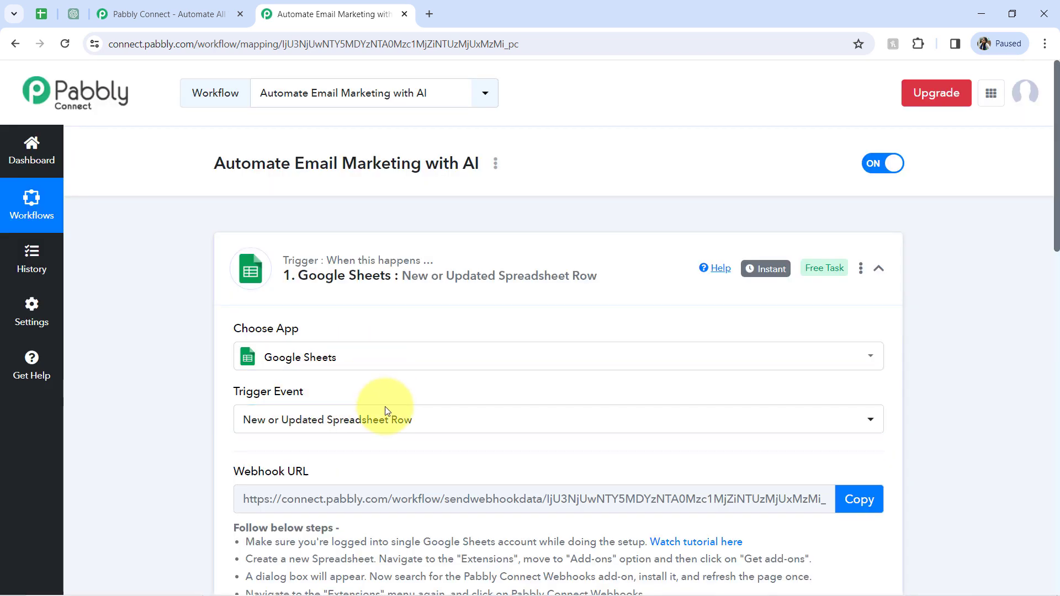
Review the Google Sheets trigger's setup instructions and copy its webhook URL.
scroll(1041, 225, down, 5)
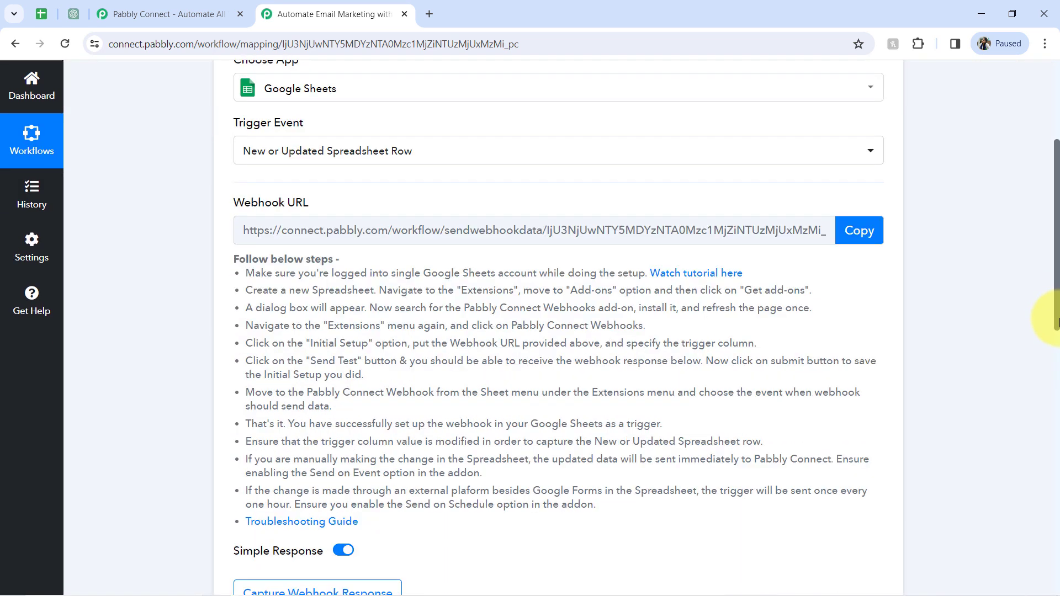
drag(279, 229, 425, 391)
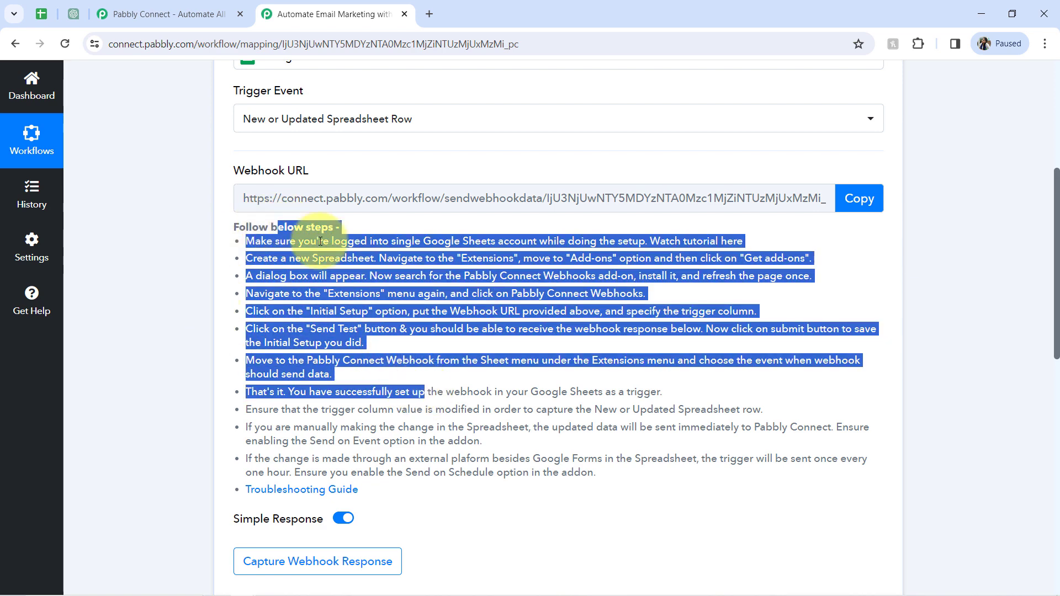
click(325, 224)
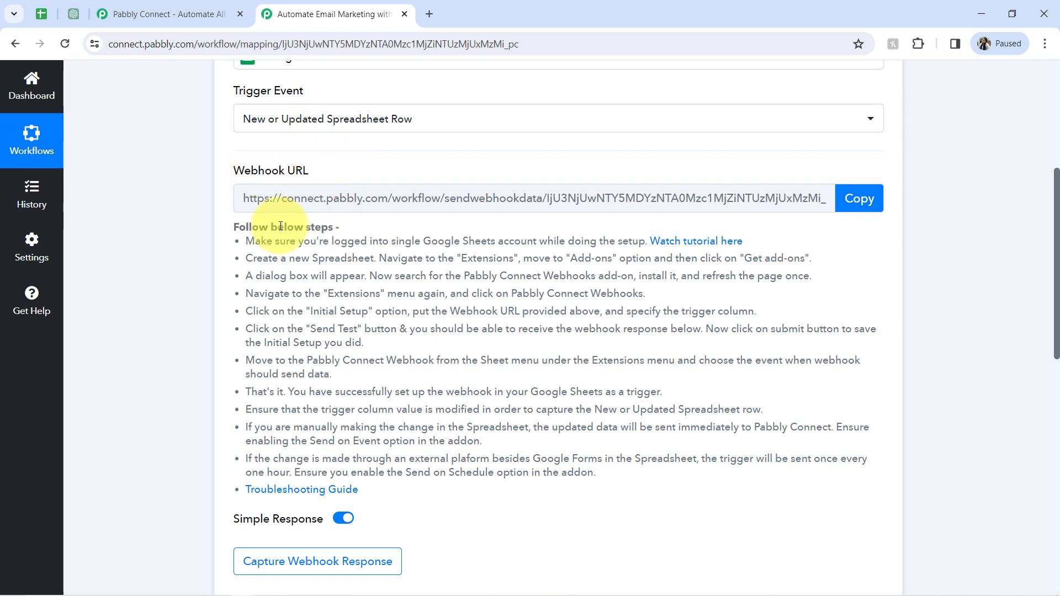
drag(262, 230, 380, 444)
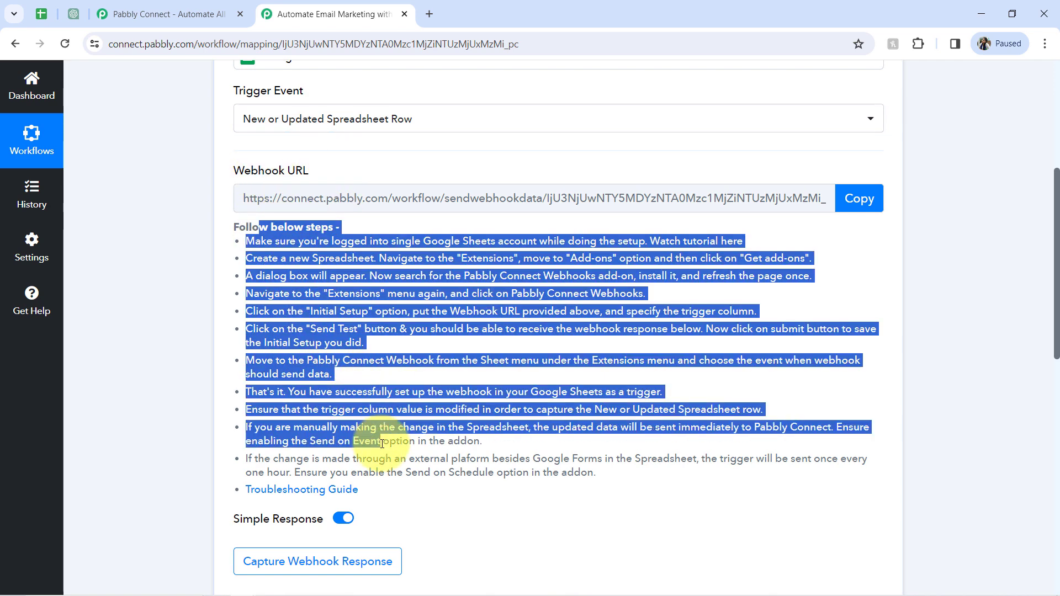
click(282, 310)
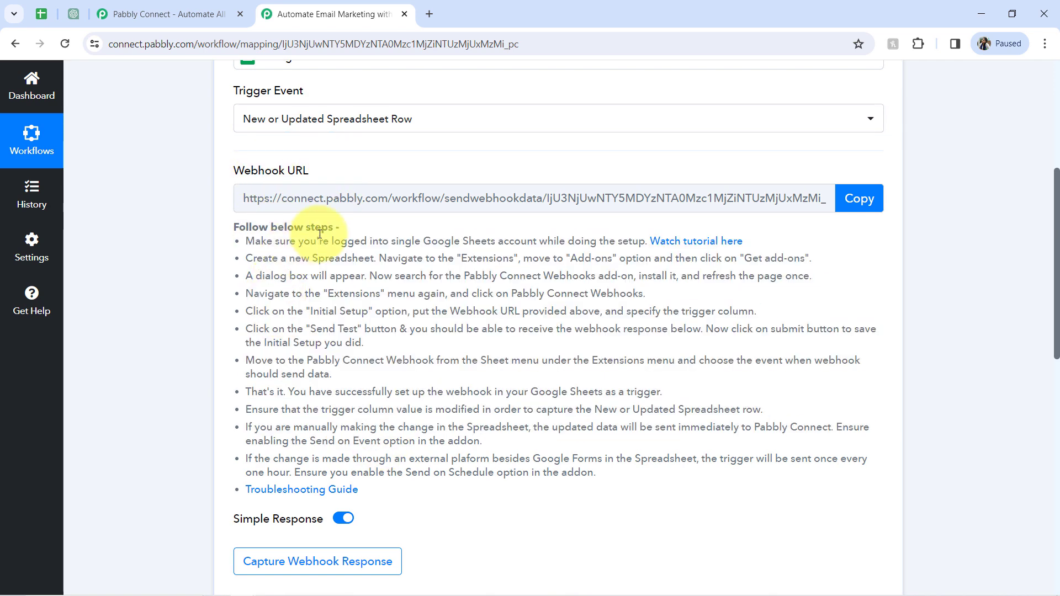
click(858, 200)
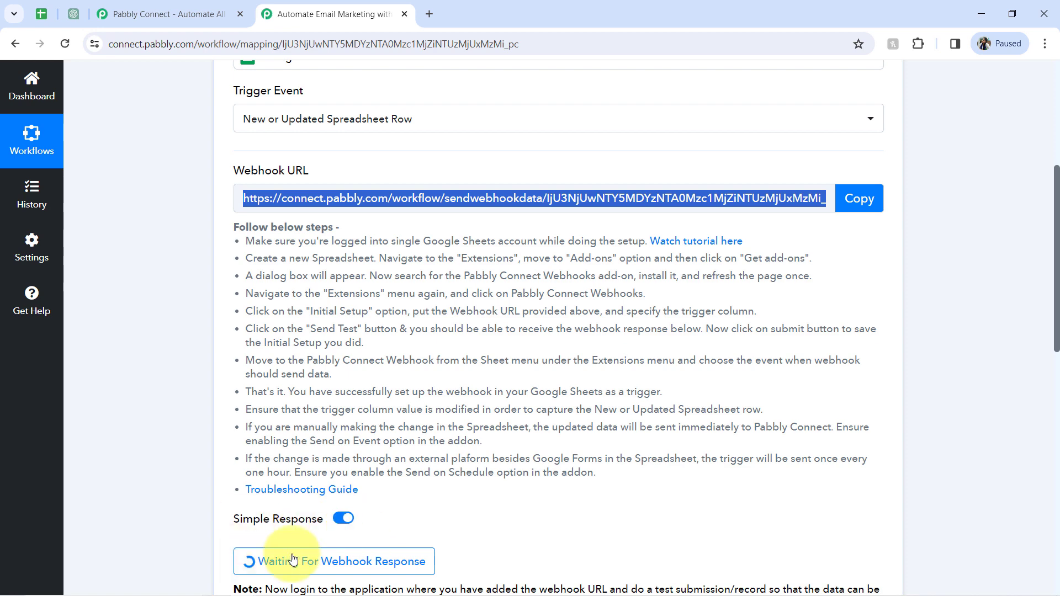
mouse_move(276, 522)
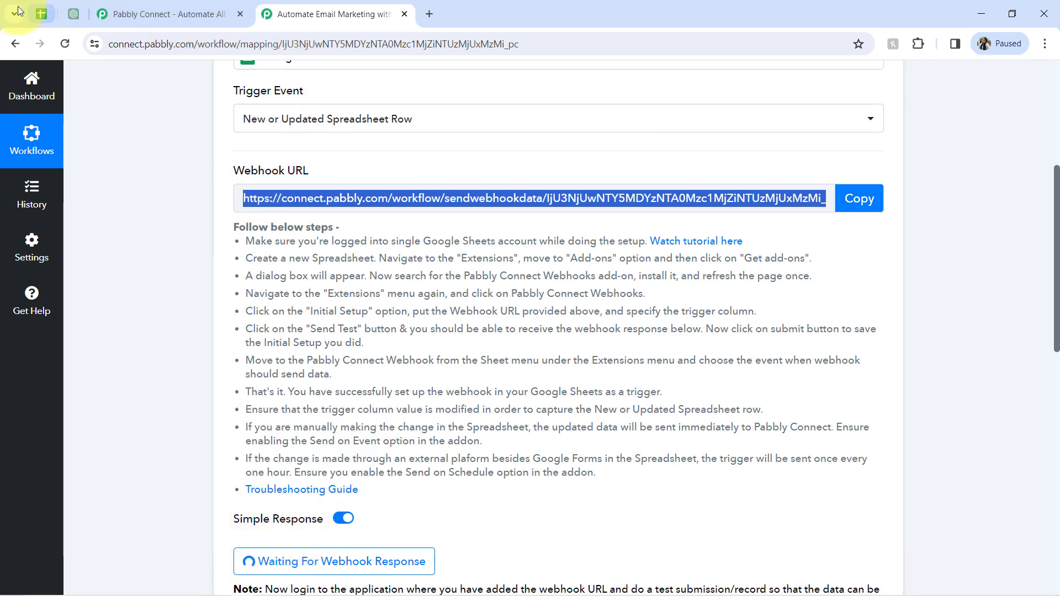
Return to the Email Writing spreadsheet and look up the Pabbly Connect Webhooks add-on in the Google Workspace Marketplace by searching "pabb".
click(41, 14)
click(534, 377)
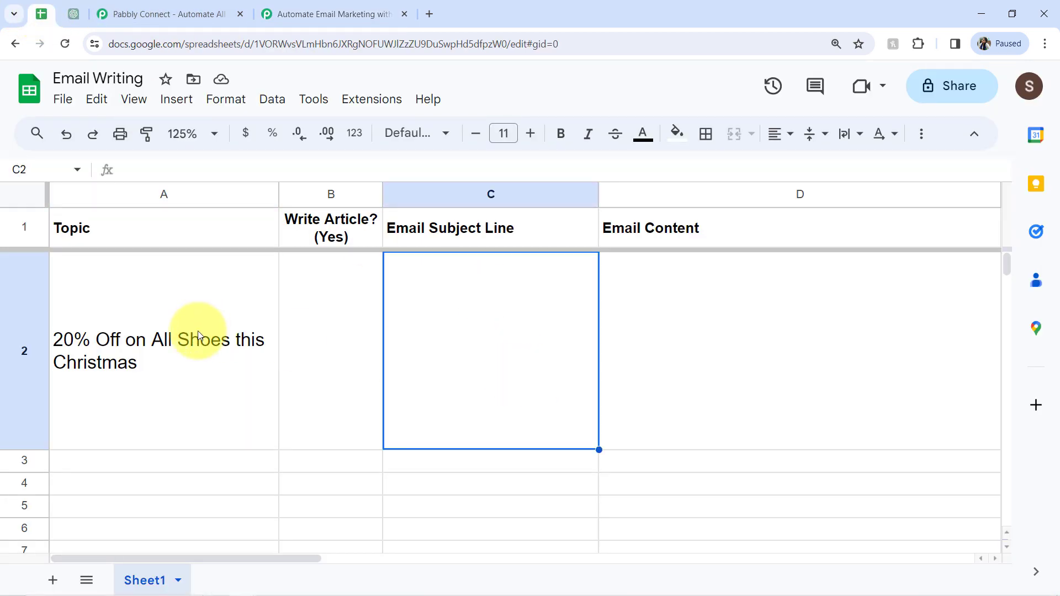
click(220, 337)
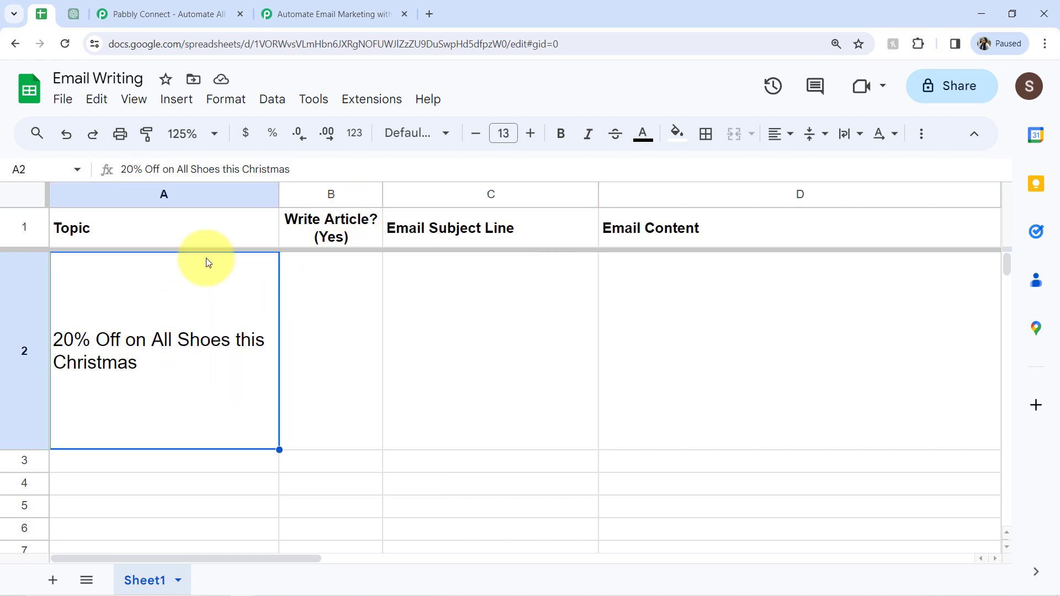
click(364, 99)
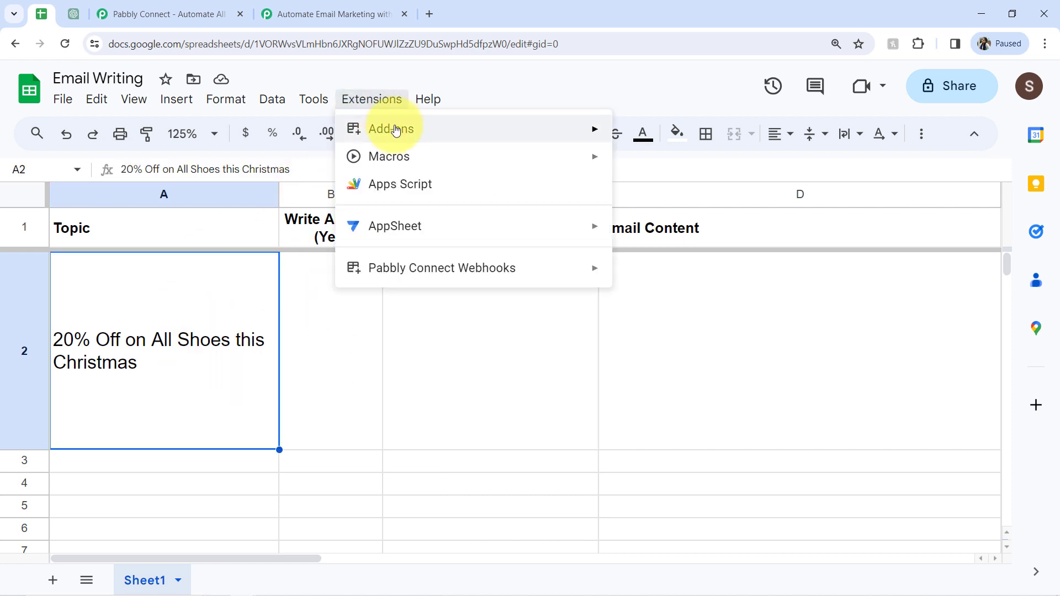
mouse_move(526, 132)
click(629, 136)
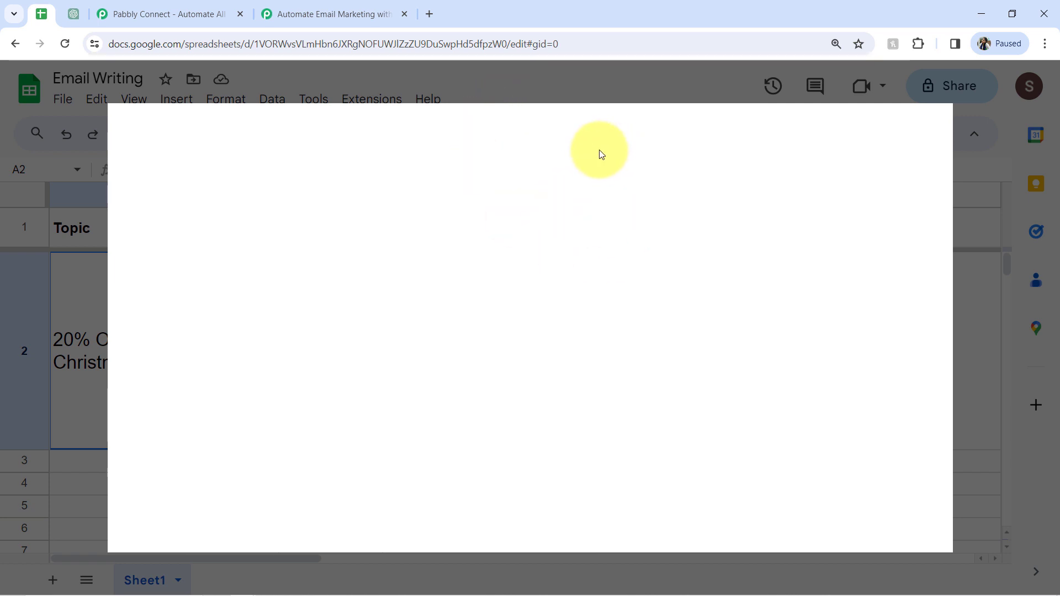
click(594, 136)
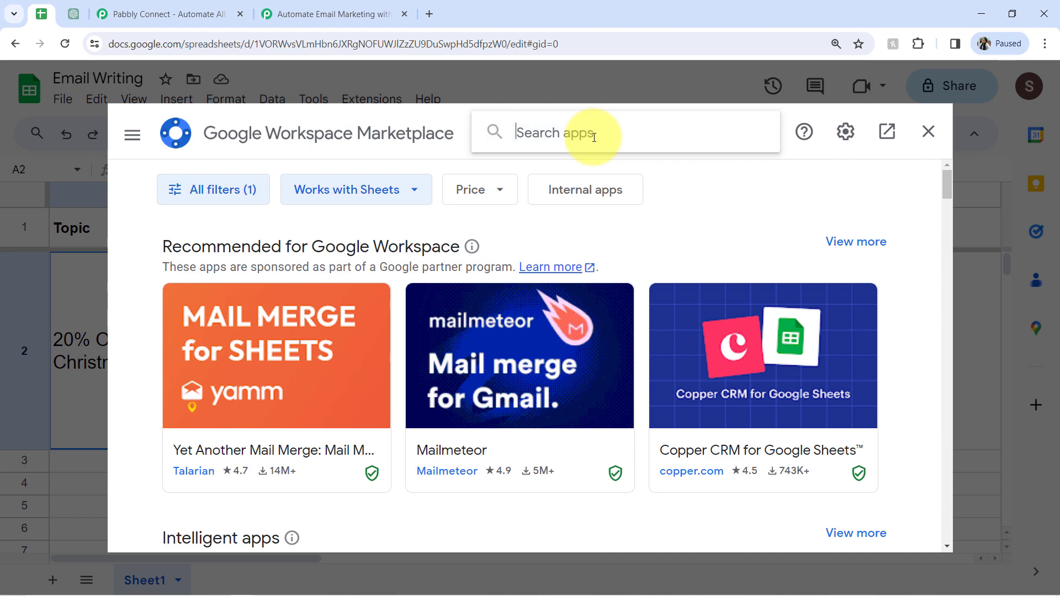
text(pabb)
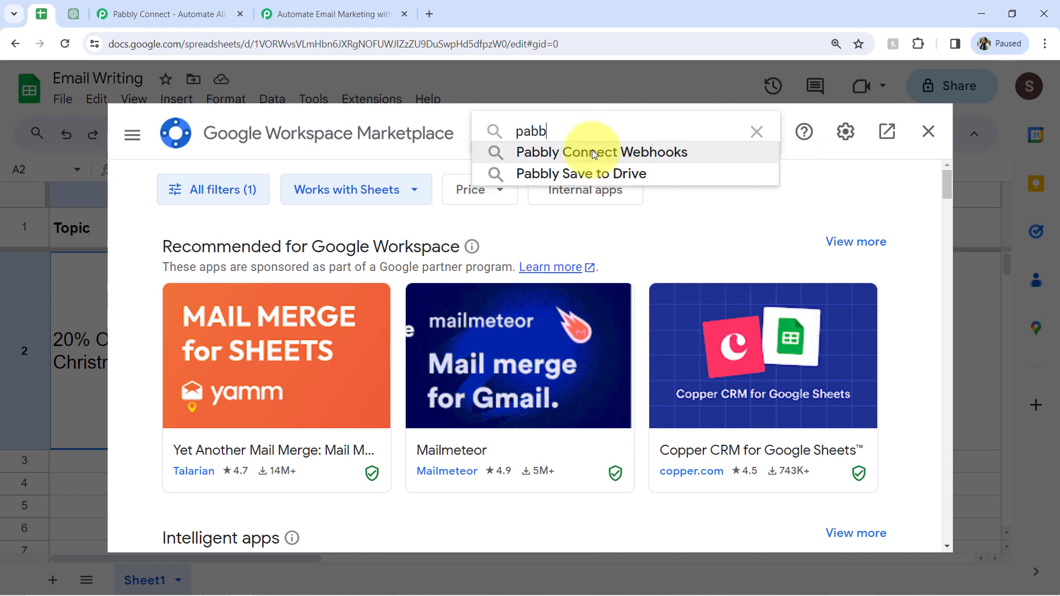
click(592, 151)
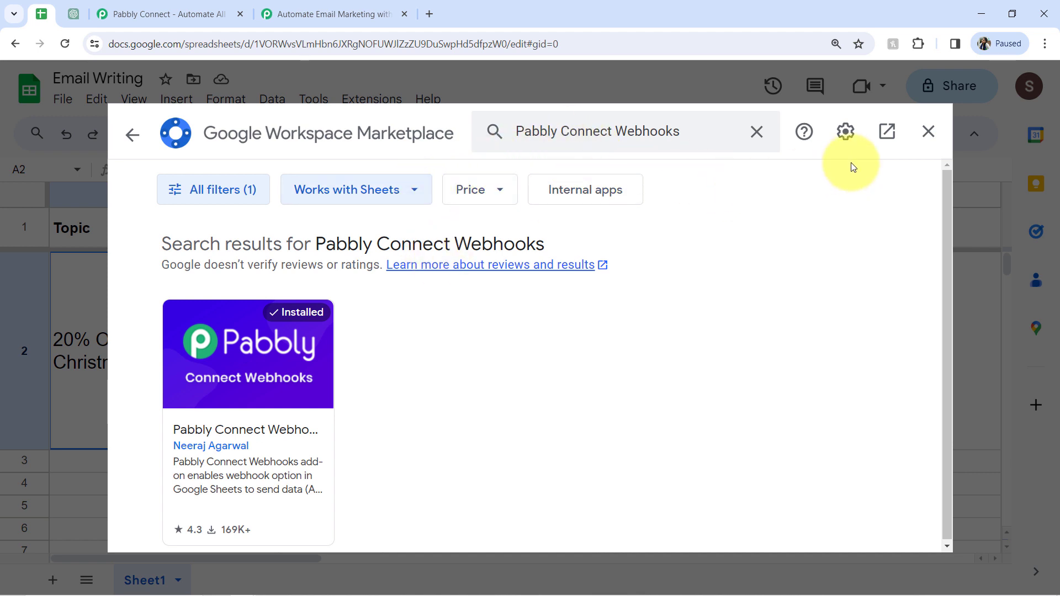
click(926, 132)
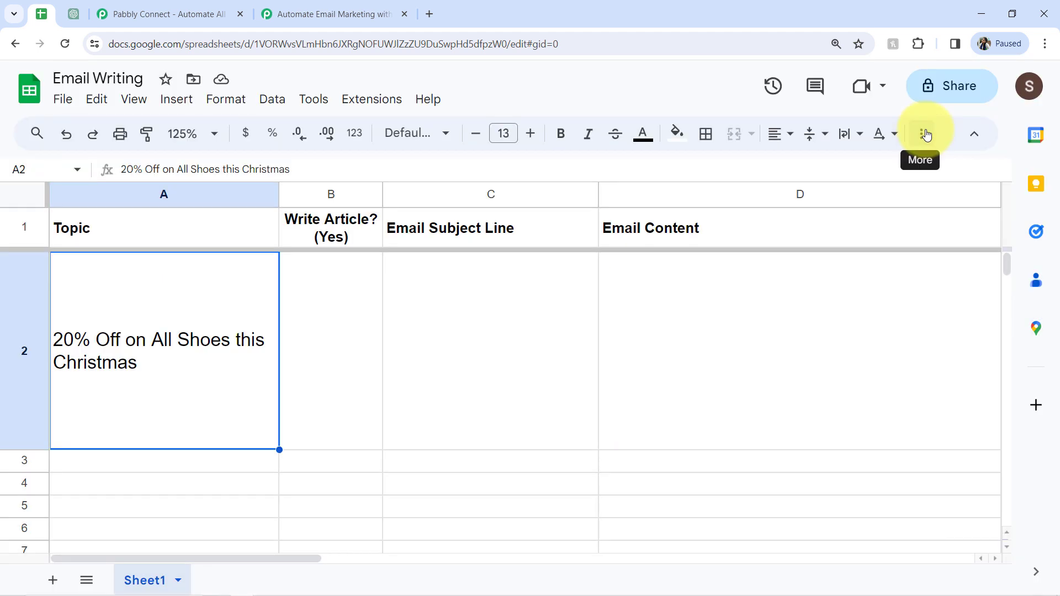
Turn off the Send On Event option of the Pabbly Connect Webhooks add-on for the Email Writing spreadsheet.
click(372, 99)
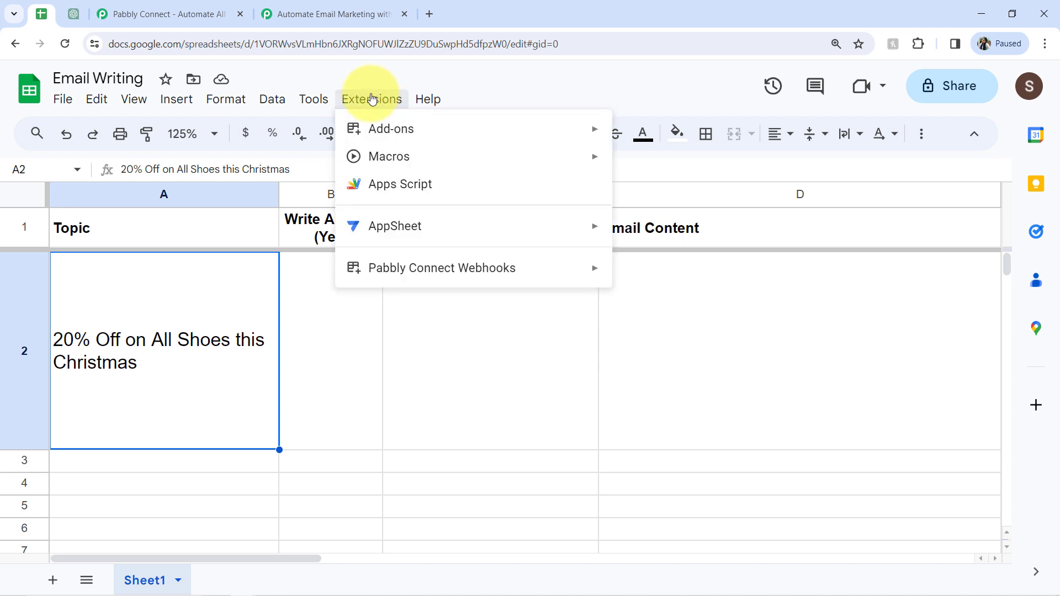
mouse_move(508, 269)
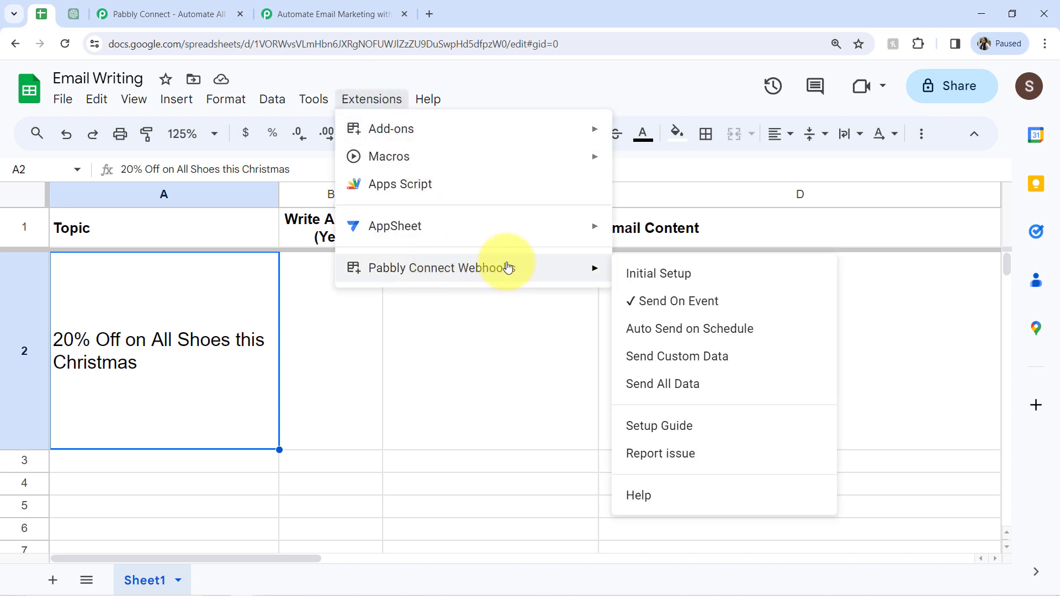
click(635, 302)
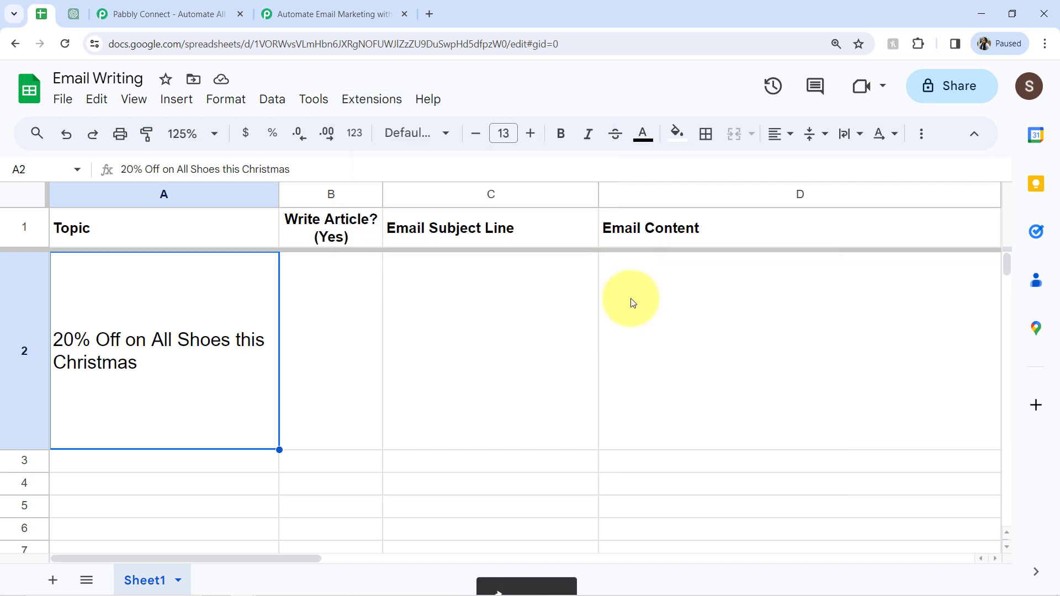
Open the Pabbly Connect Webhooks Initial Setup, and copy the Google Sheets trigger's webhook URL from the Pabbly Connect workflow.
click(363, 103)
mouse_move(568, 268)
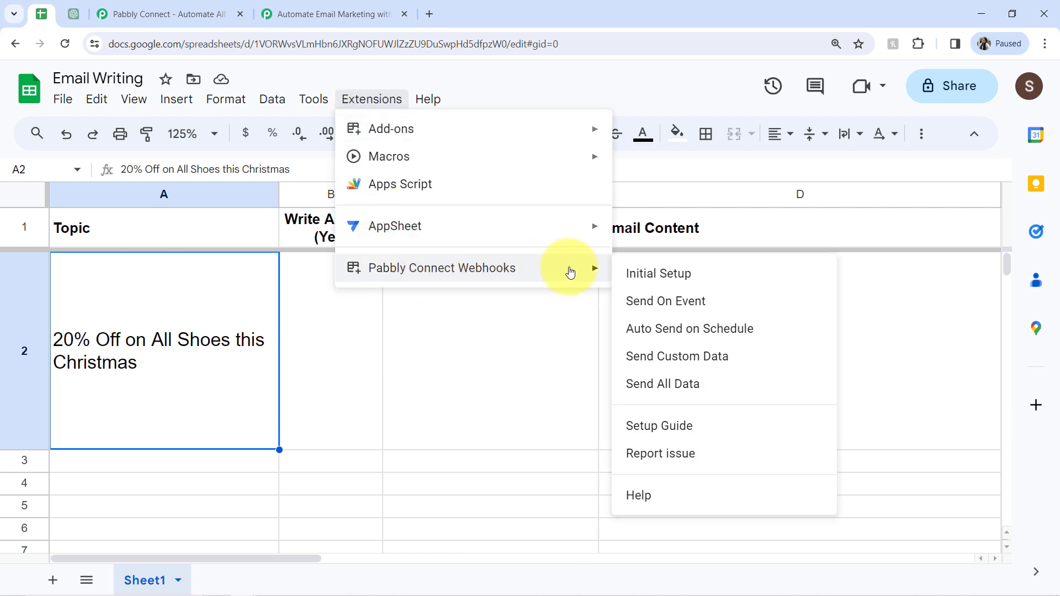
click(666, 279)
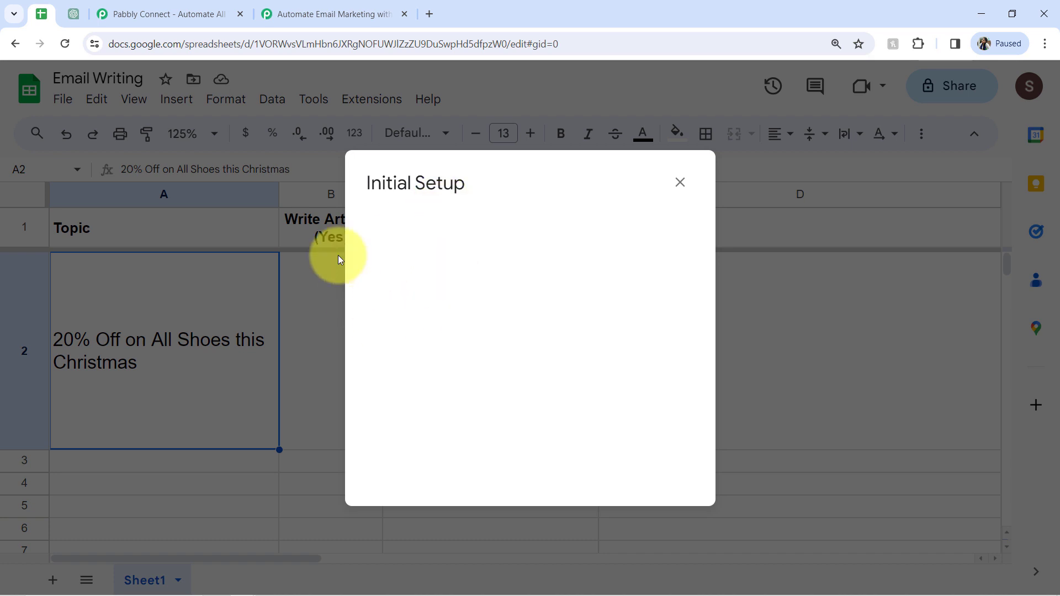
click(329, 14)
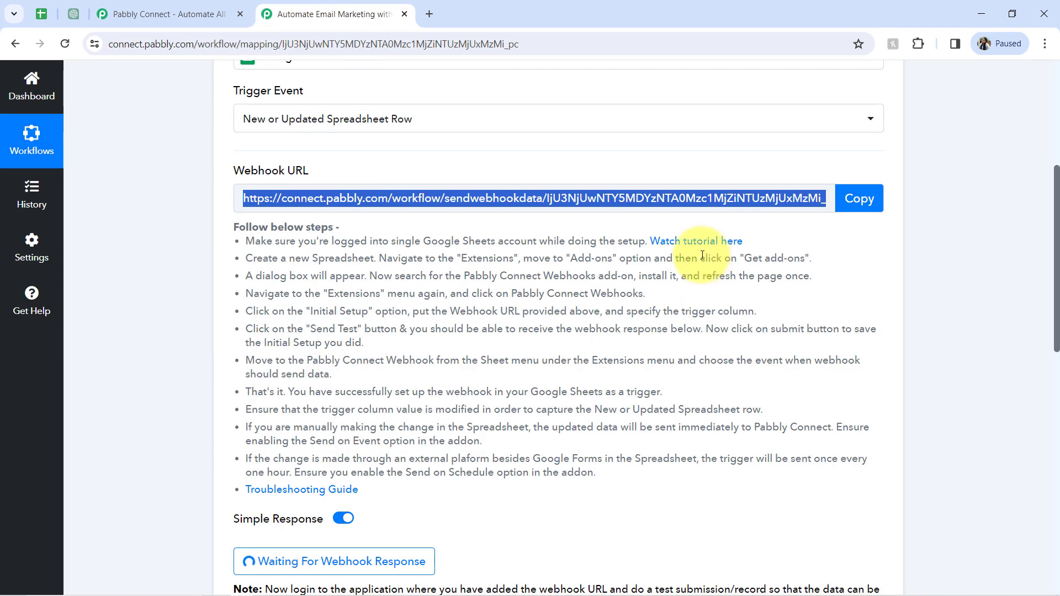
click(844, 202)
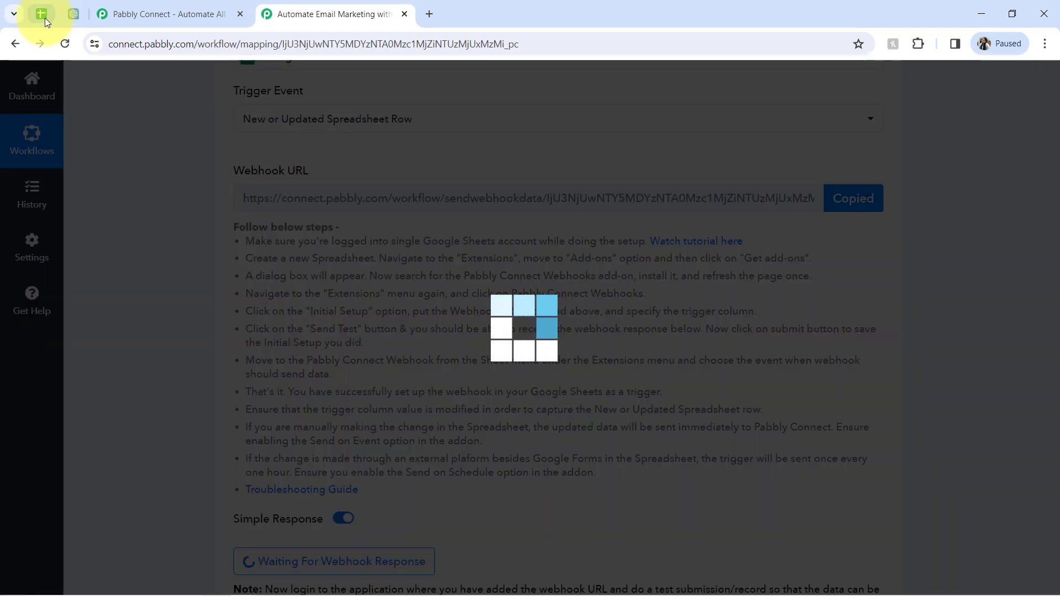
Back in the spreadsheet's Initial Setup, clear the saved webhook URL and trigger column and paste the copied webhook URL.
click(42, 14)
click(447, 311)
key(ctrl+a)
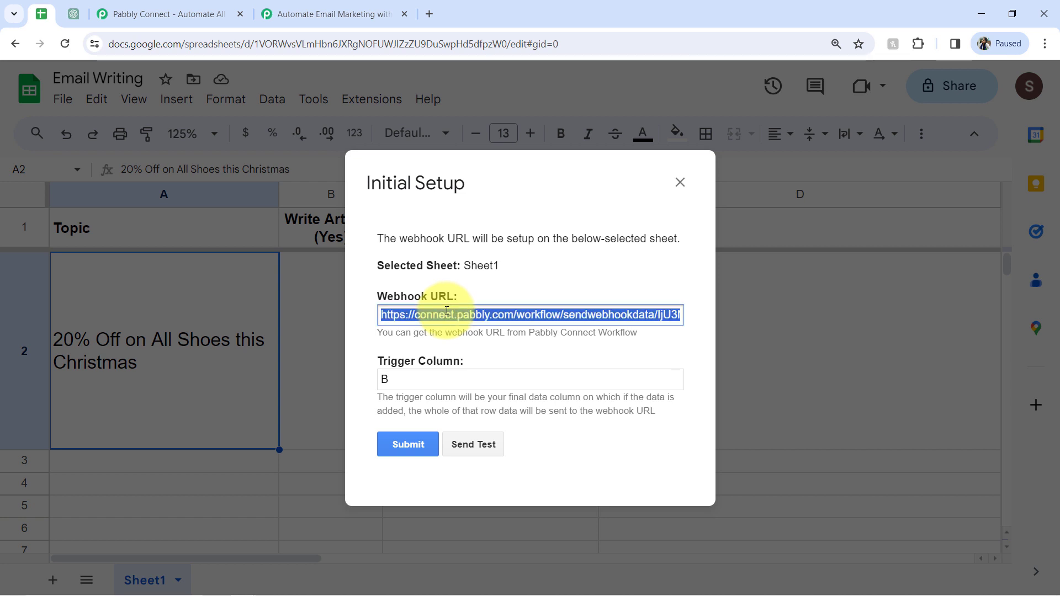
key(BackSpace)
click(390, 379)
key(BackSpace)
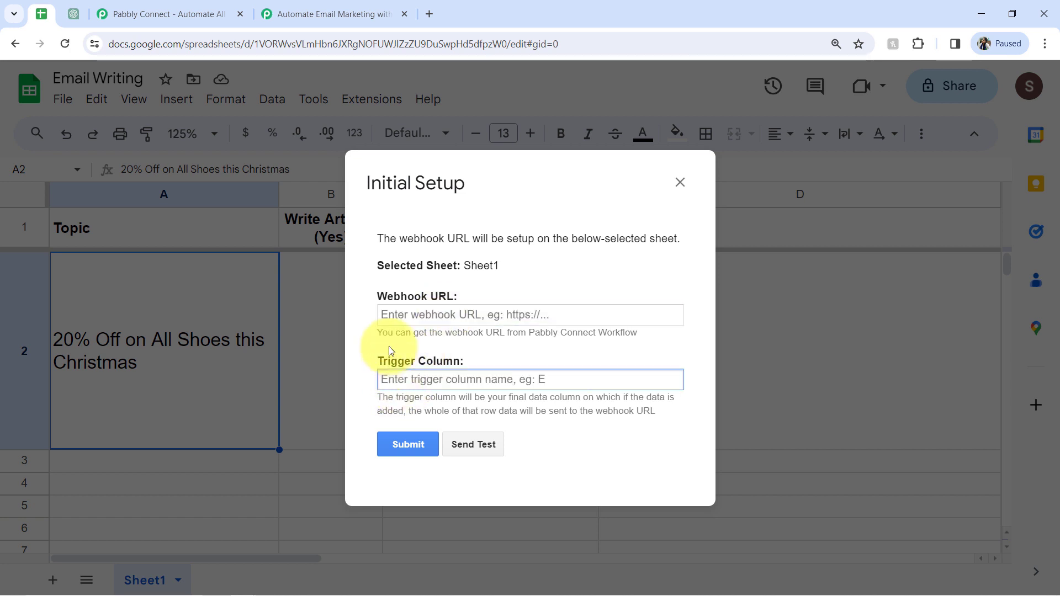
click(383, 316)
key(ctrl+v)
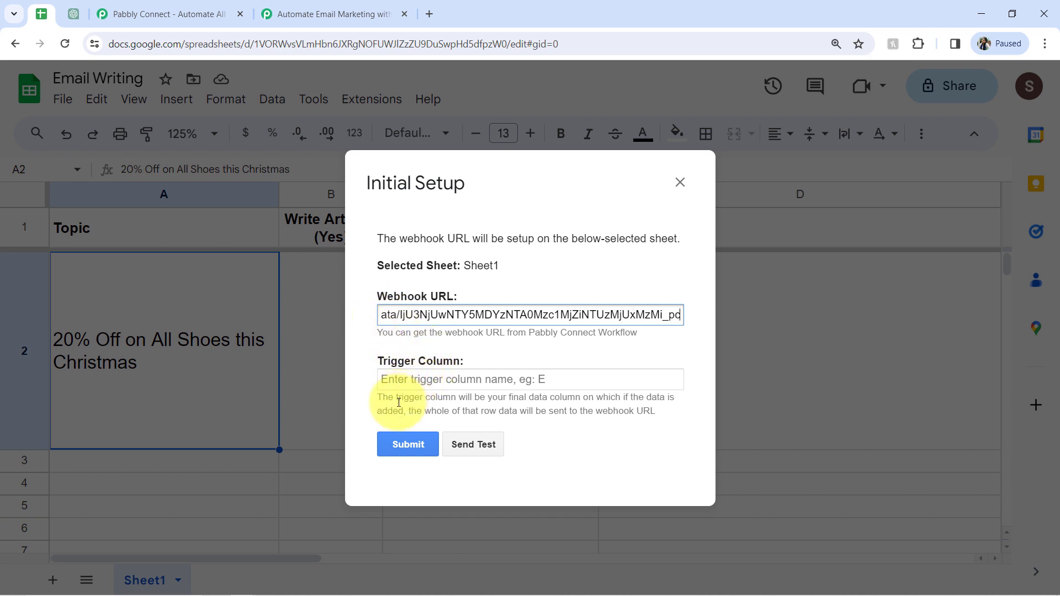
Set the trigger column to B, try sending test data to the webhook, and close the Initial Setup.
drag(398, 397, 627, 409)
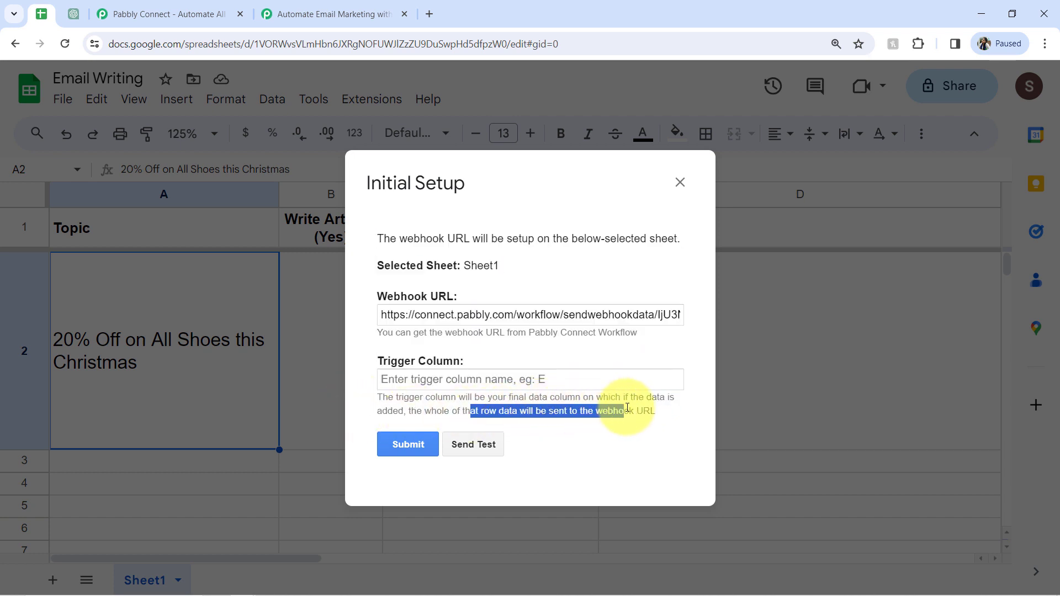
double_click(439, 362)
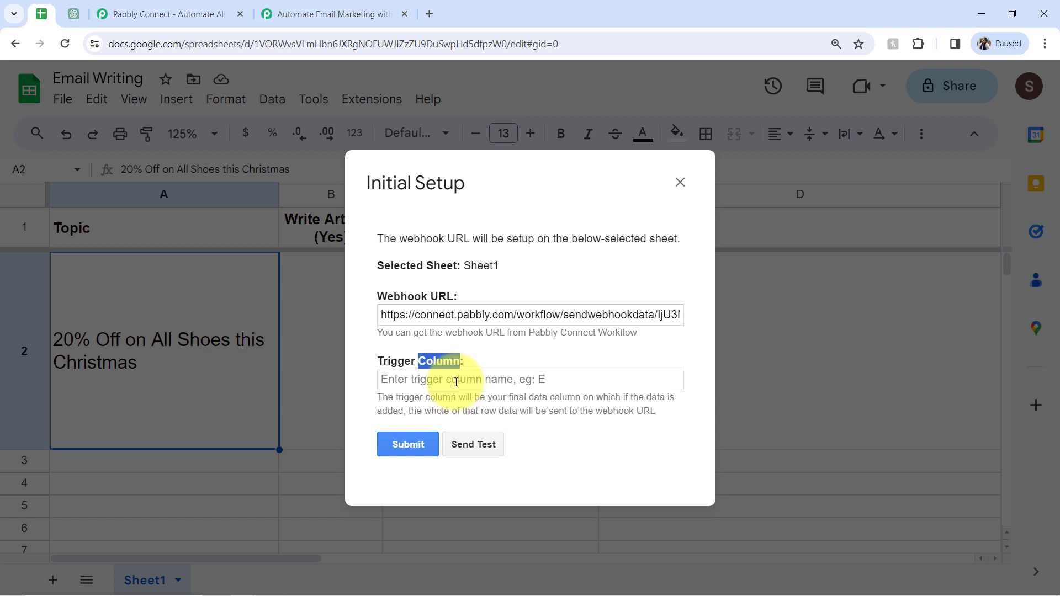
click(428, 379)
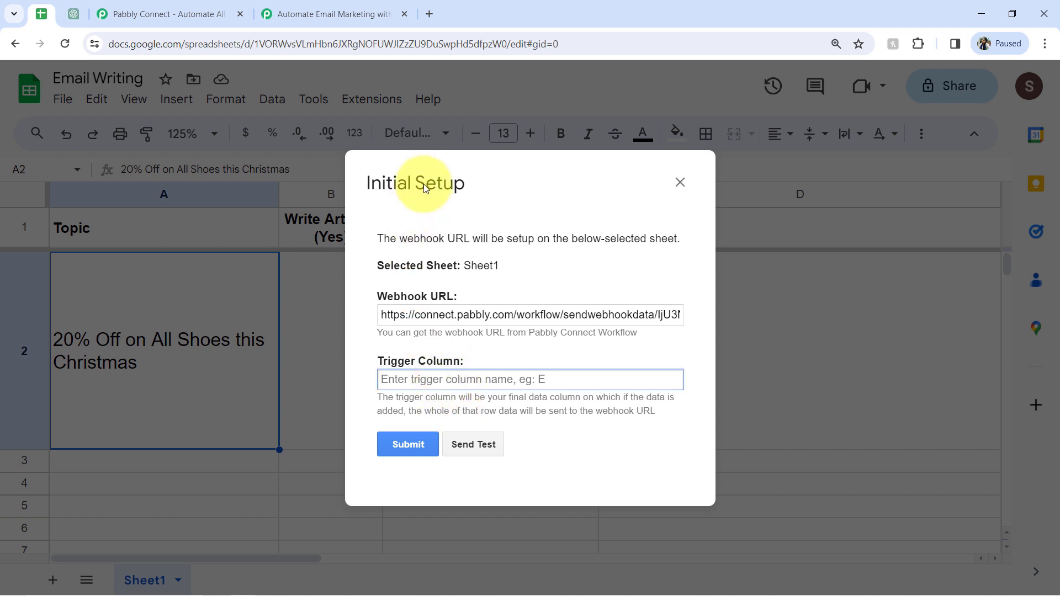
drag(425, 186, 611, 175)
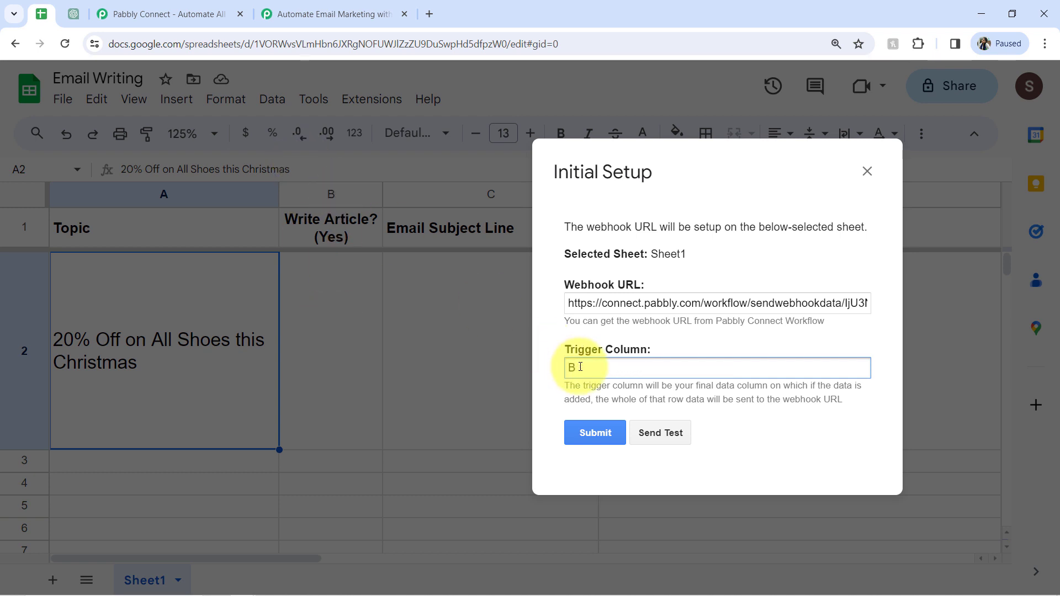
click(667, 439)
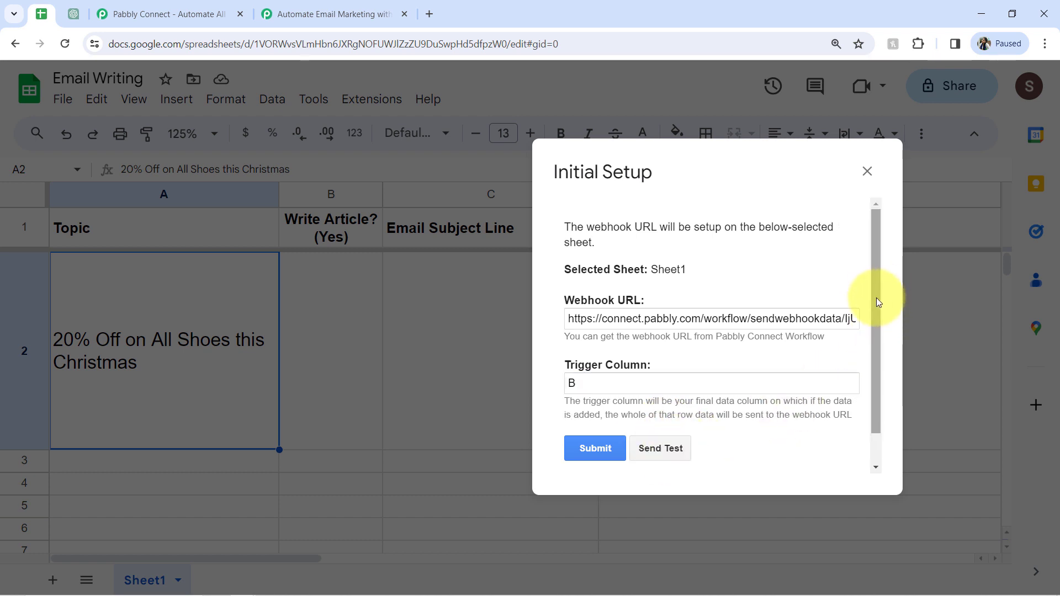
drag(876, 299, 860, 377)
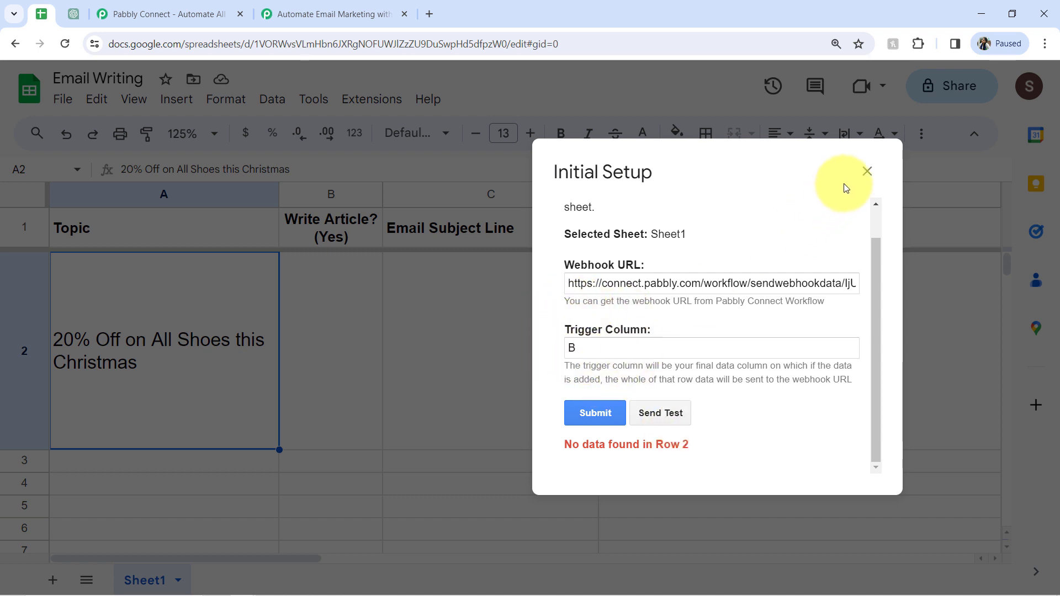
click(865, 171)
Enter Yes in the Write Article? cell of the shoe offer's row.
click(350, 321)
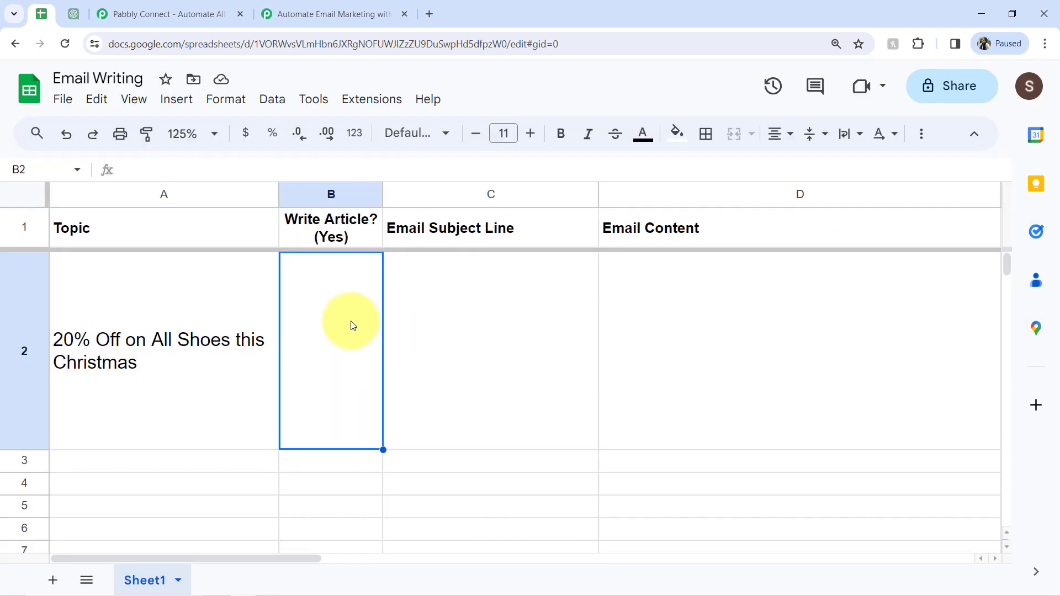
text(Yes)
key(Return)
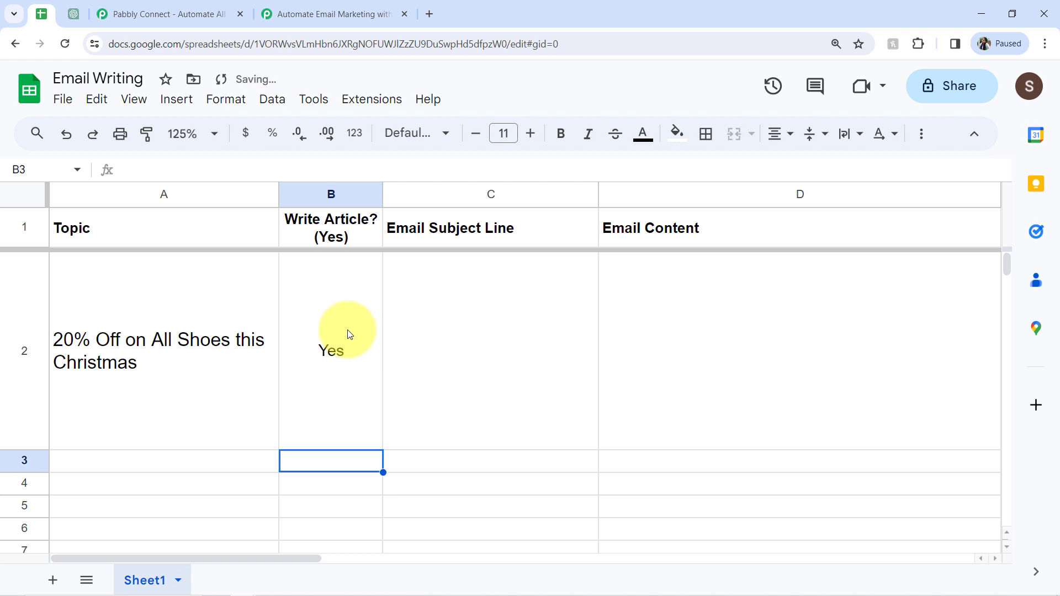
Reopen the Pabbly Connect Webhooks Initial Setup, enter the copied webhook URL and trigger column B, and send the test data.
click(377, 103)
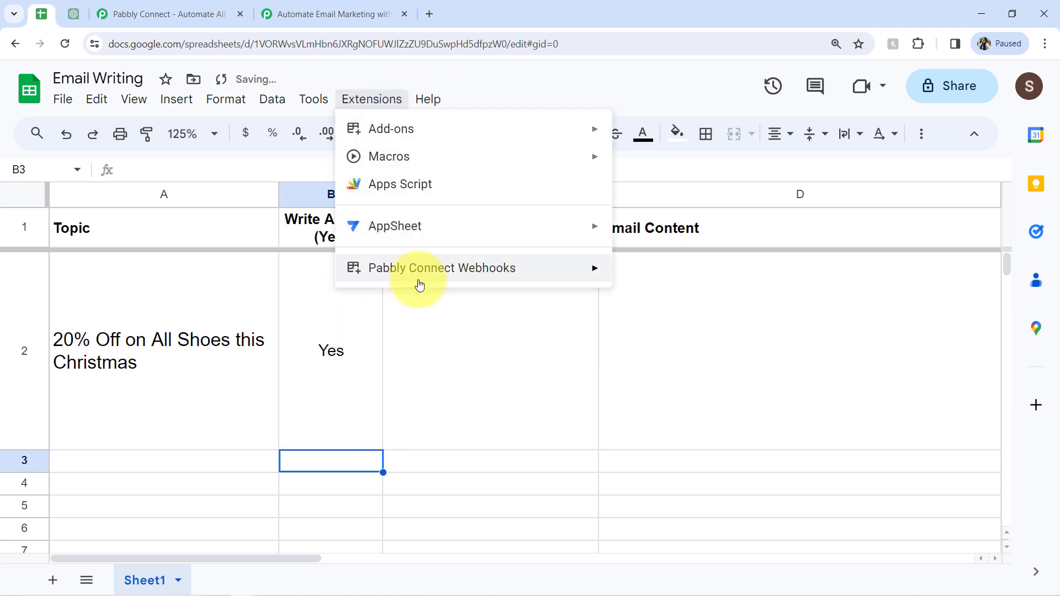
mouse_move(457, 262)
click(692, 278)
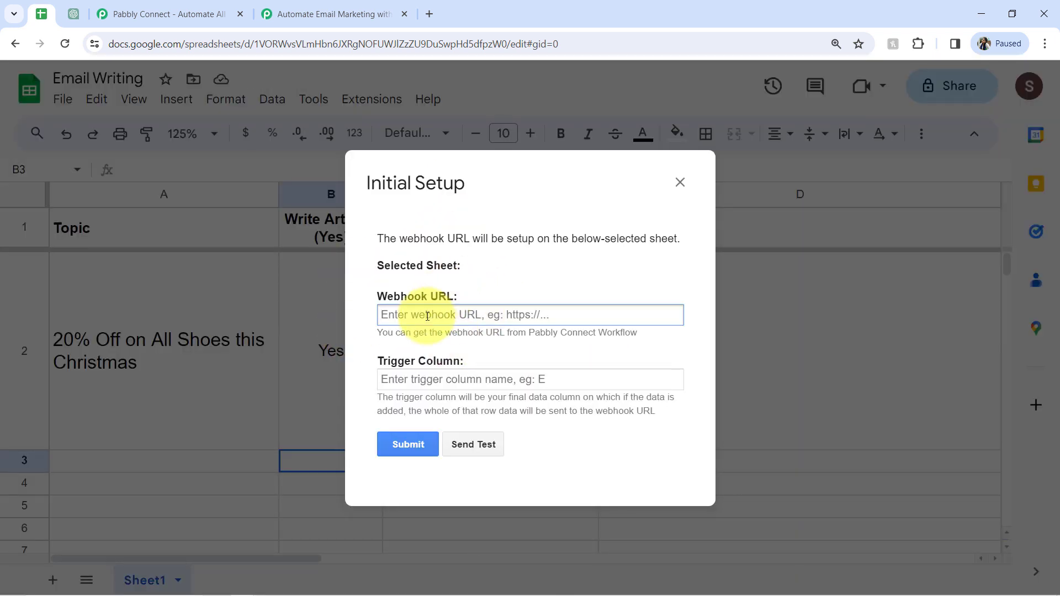
key(ctrl+v)
click(407, 378)
text(B)
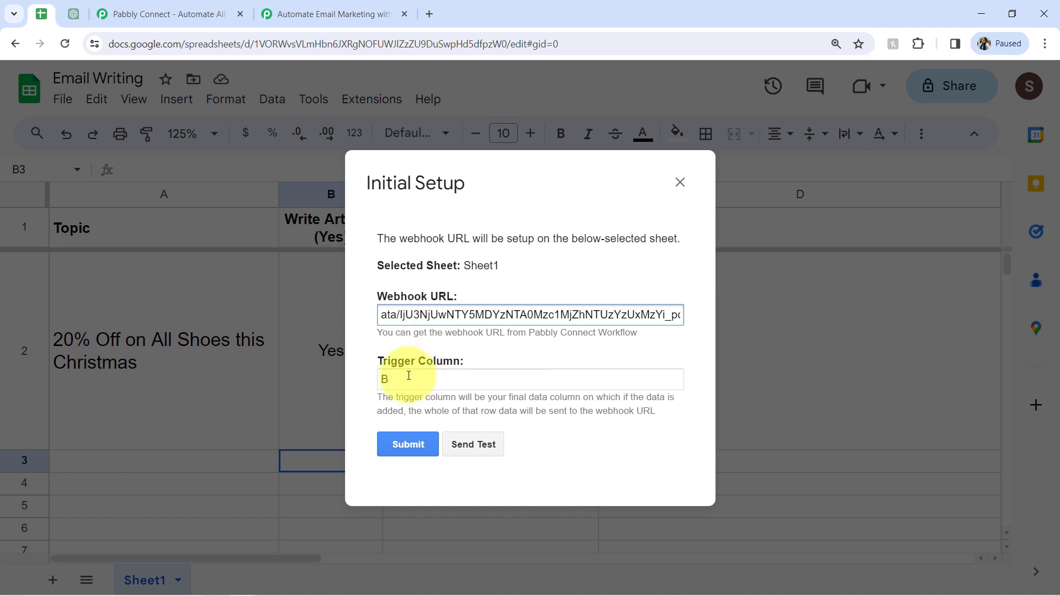
double_click(403, 316)
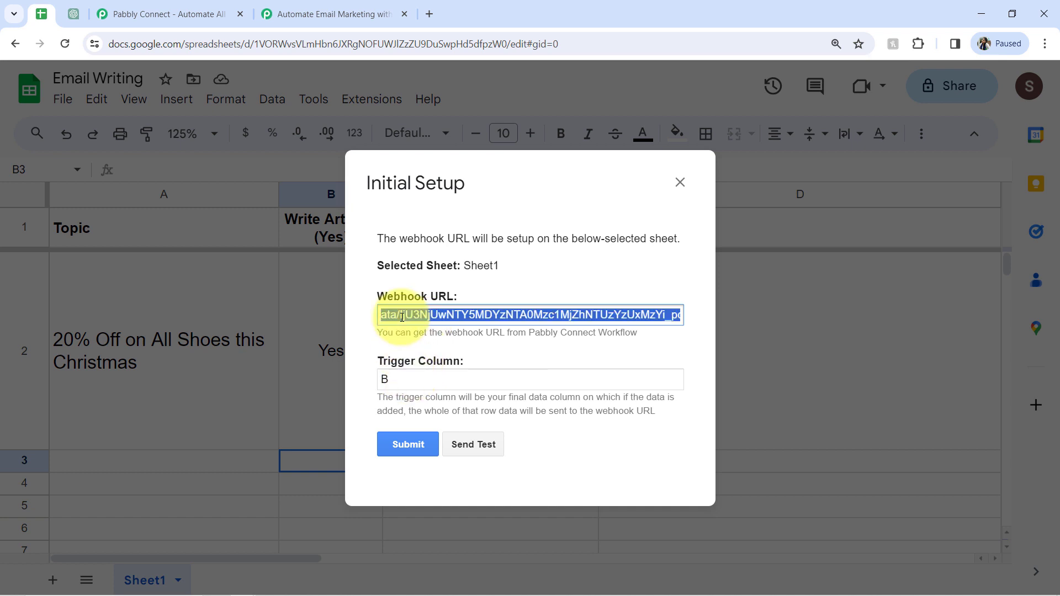
click(393, 342)
click(401, 378)
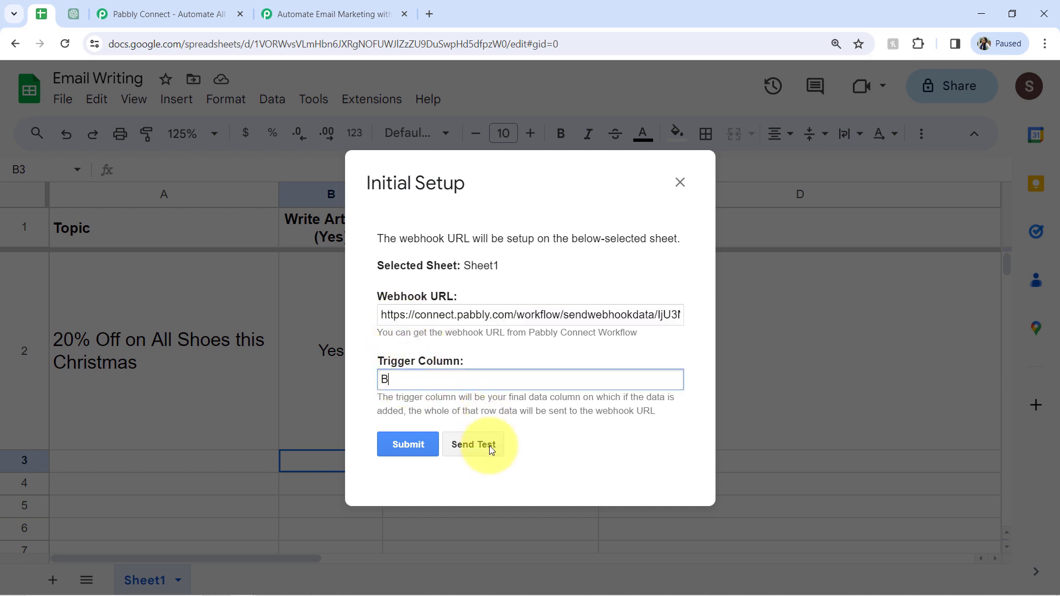
click(488, 446)
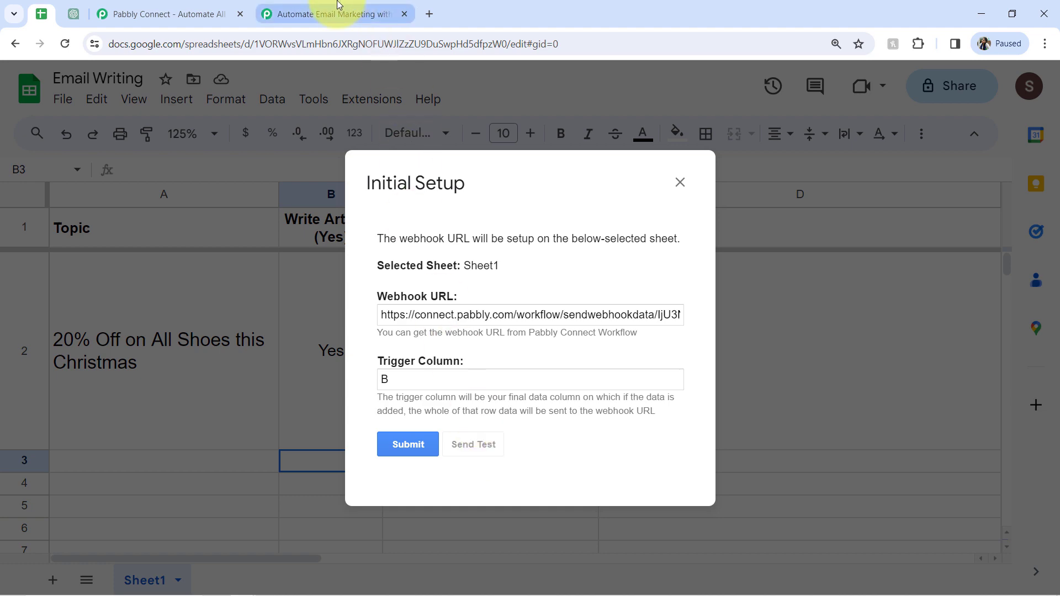
Switch to the Pabbly Connect workflow and expand the Google Sheets trigger's received response.
click(381, 28)
scroll(1041, 355, down, 8)
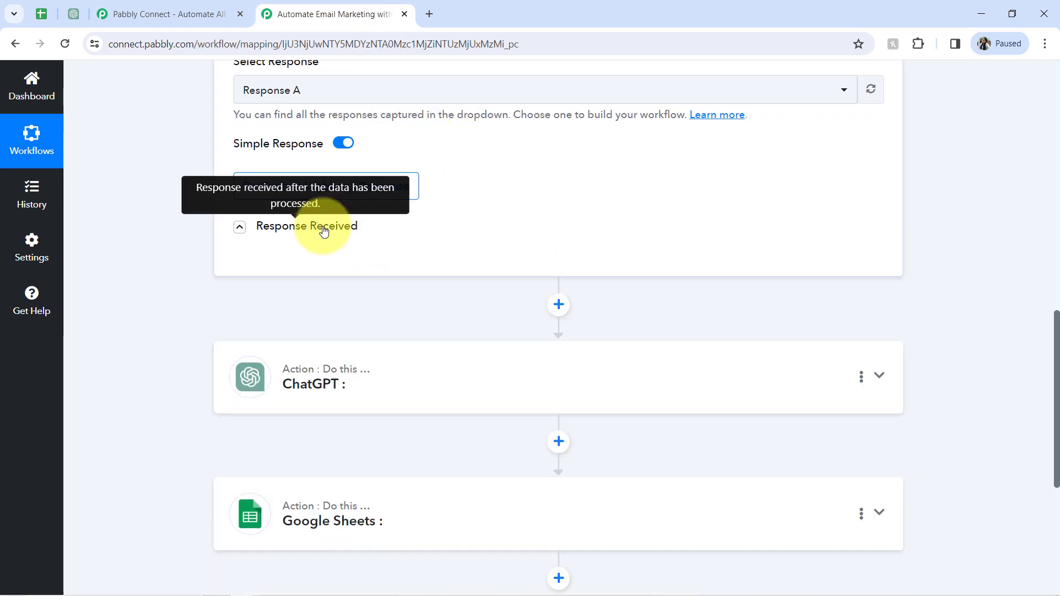
click(324, 231)
Return to the spreadsheet, review the test result in the Initial Setup, submit the webhook settings and close the dialog.
click(44, 12)
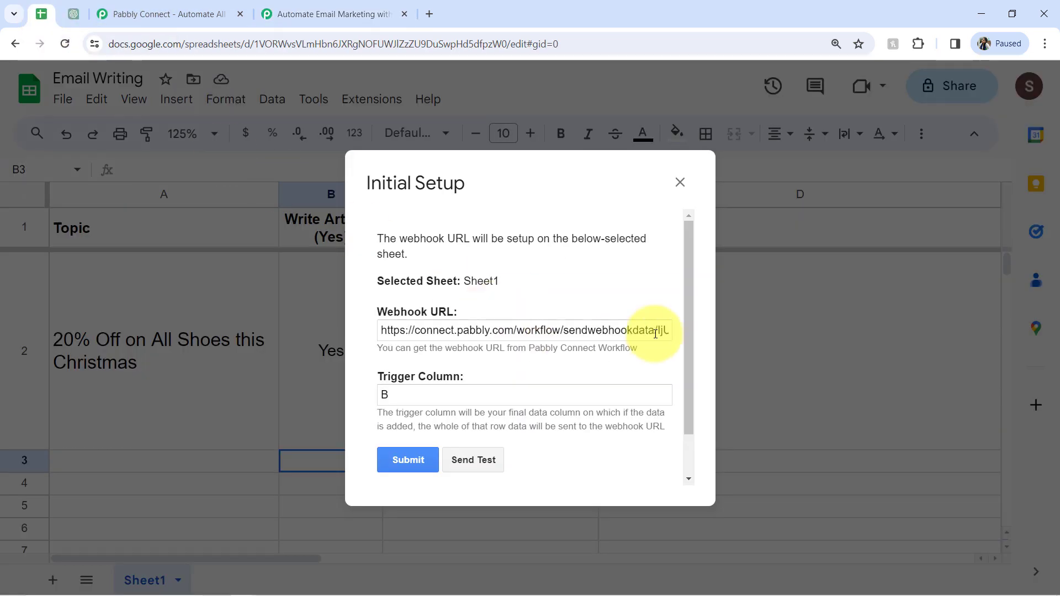
scroll(692, 332, down, 1)
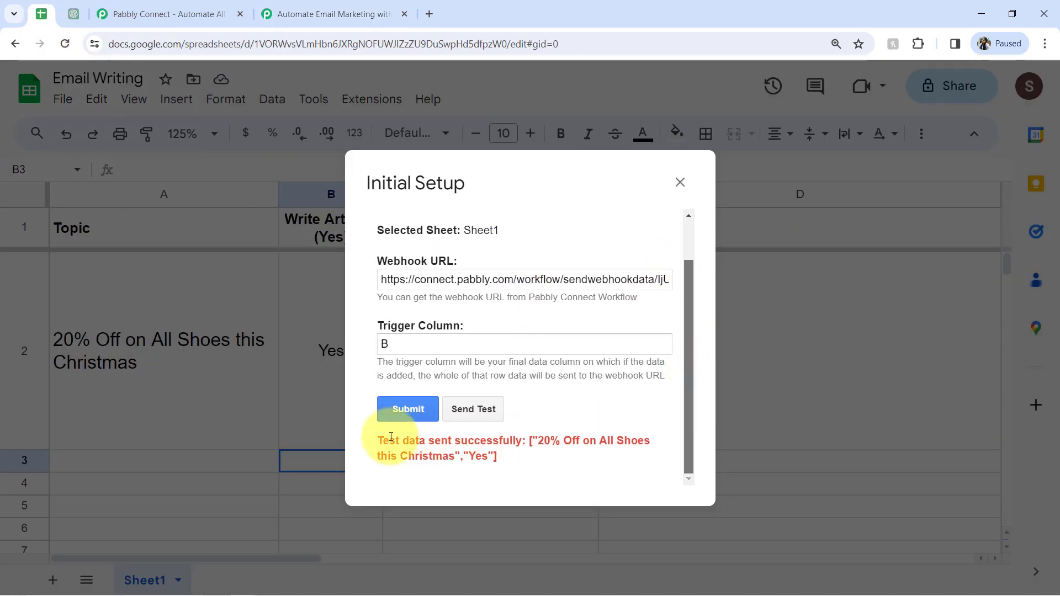
drag(399, 440, 458, 441)
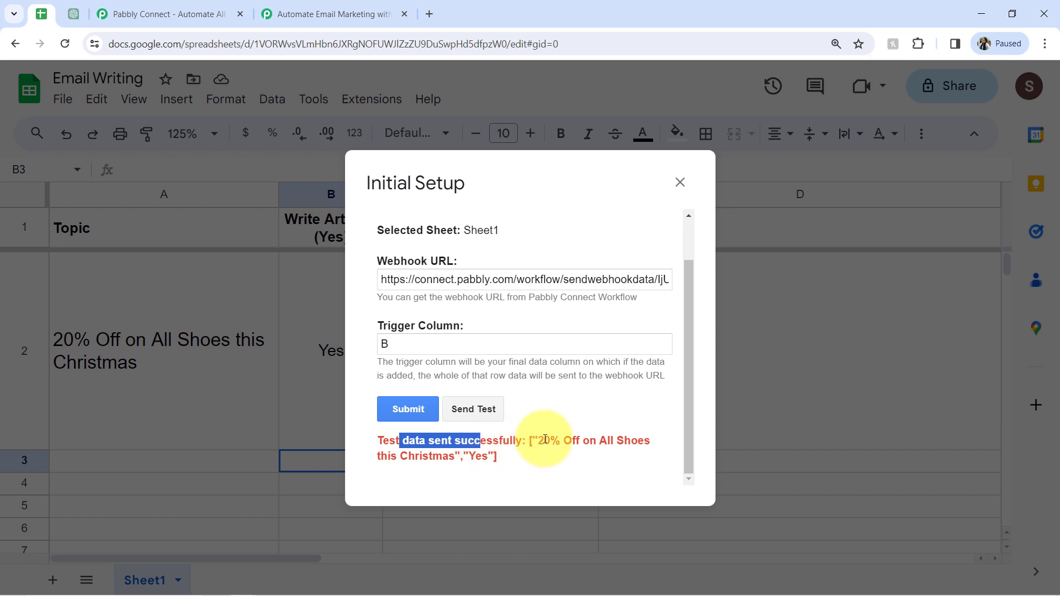
drag(543, 440, 457, 468)
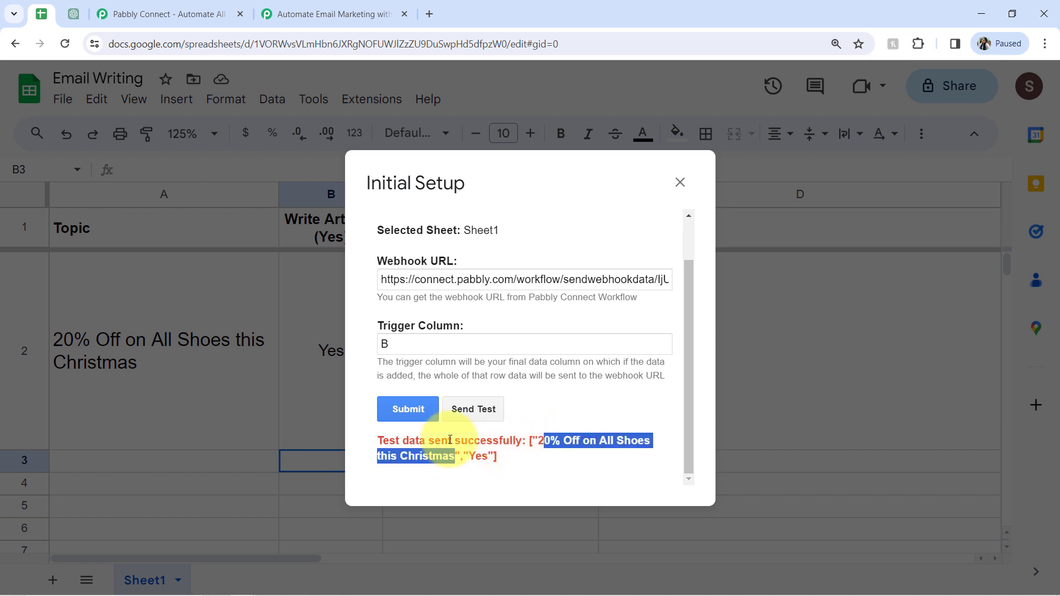
double_click(476, 457)
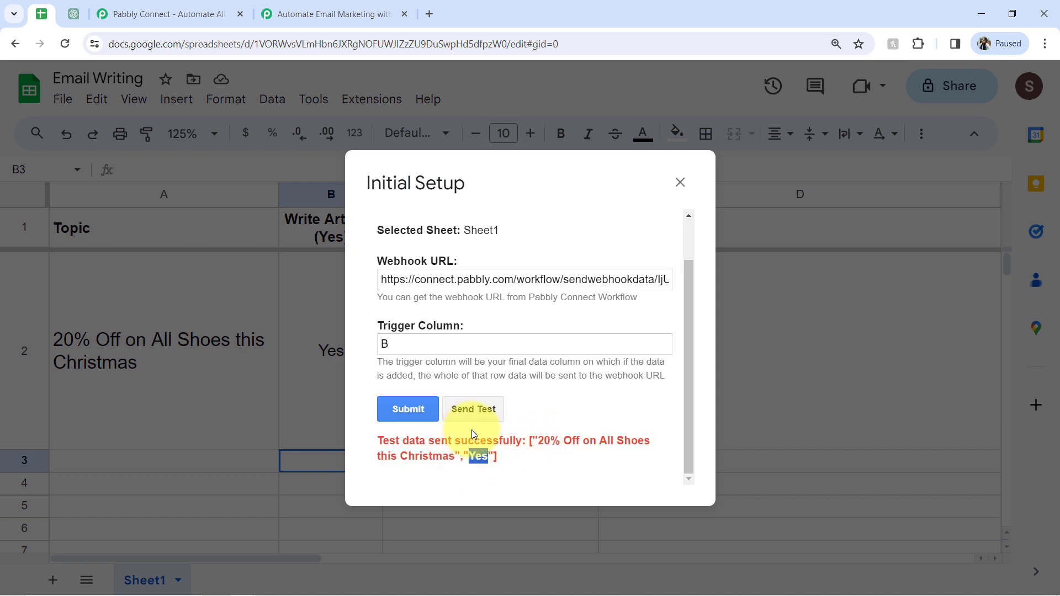
click(421, 412)
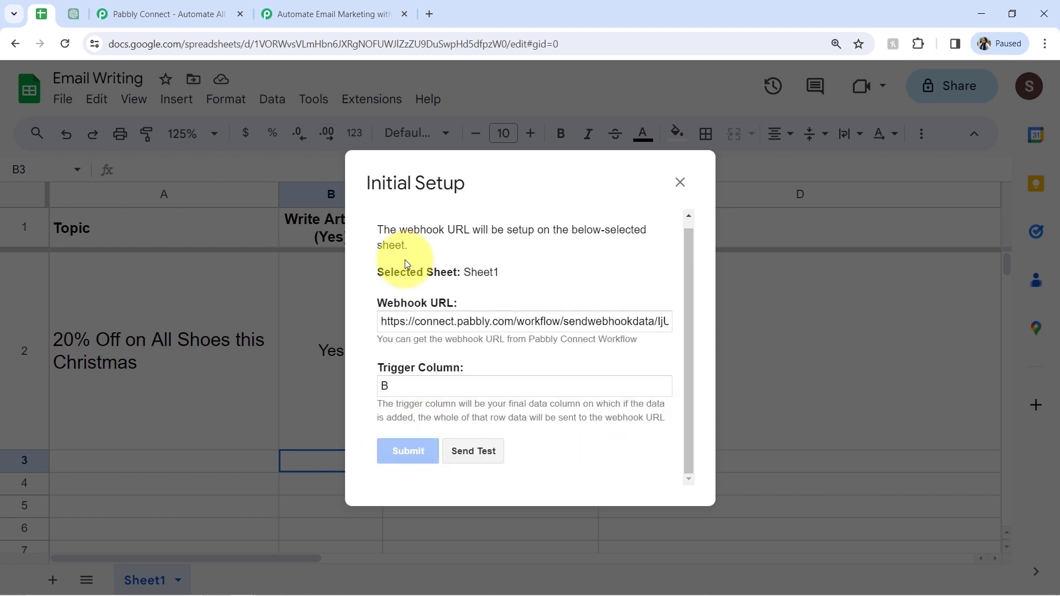
click(681, 182)
Switch to the Pabbly Connect workflow and review the received Write Article?, TriggerColumn, Topic and SpreadsheetName values.
click(339, 5)
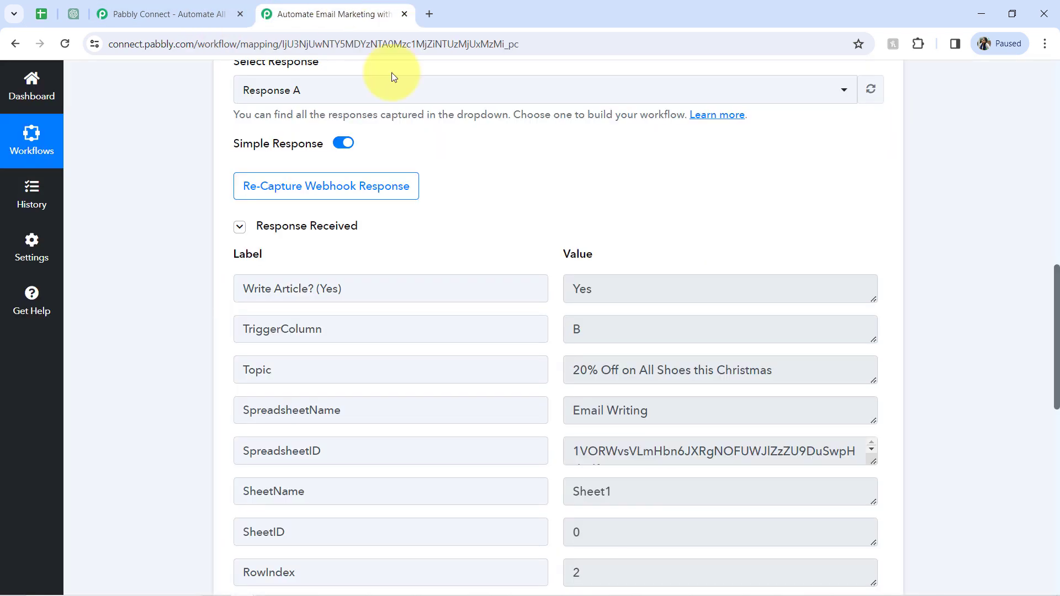
scroll(1055, 273, down, 2)
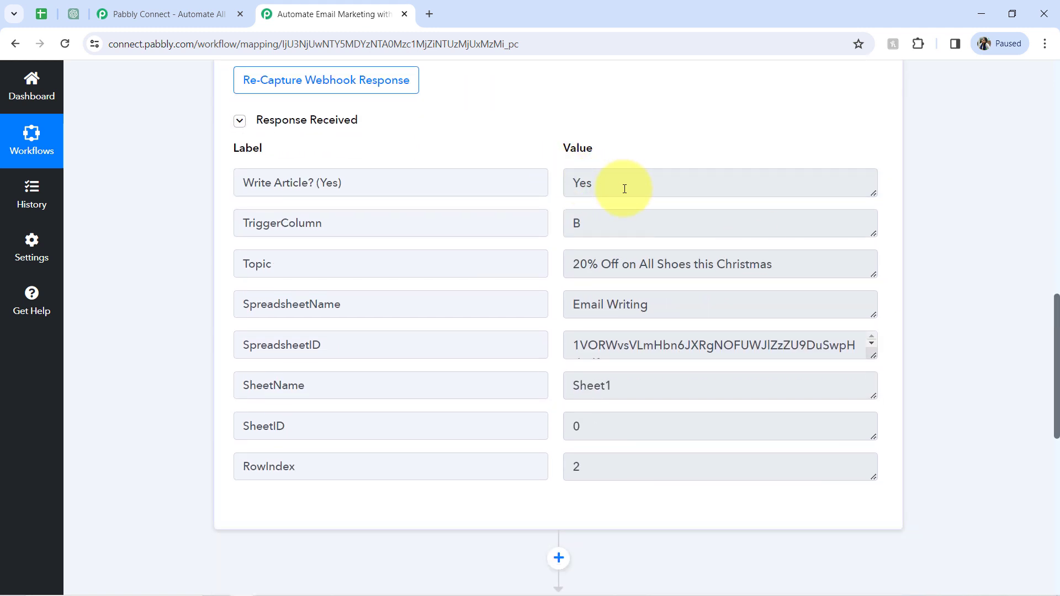
double_click(625, 189)
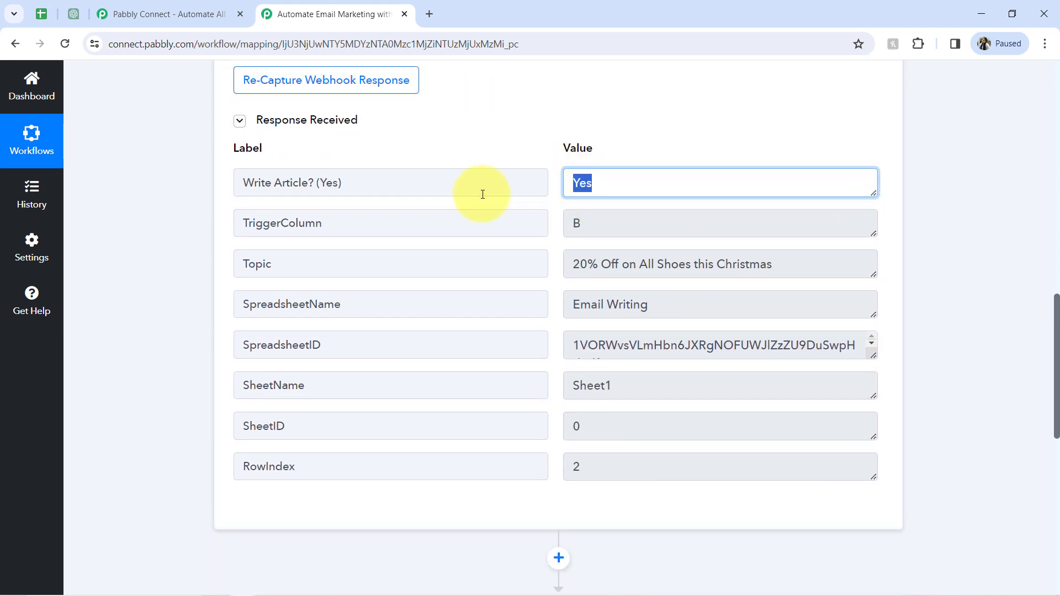
double_click(602, 226)
drag(698, 264, 561, 265)
drag(651, 305, 553, 320)
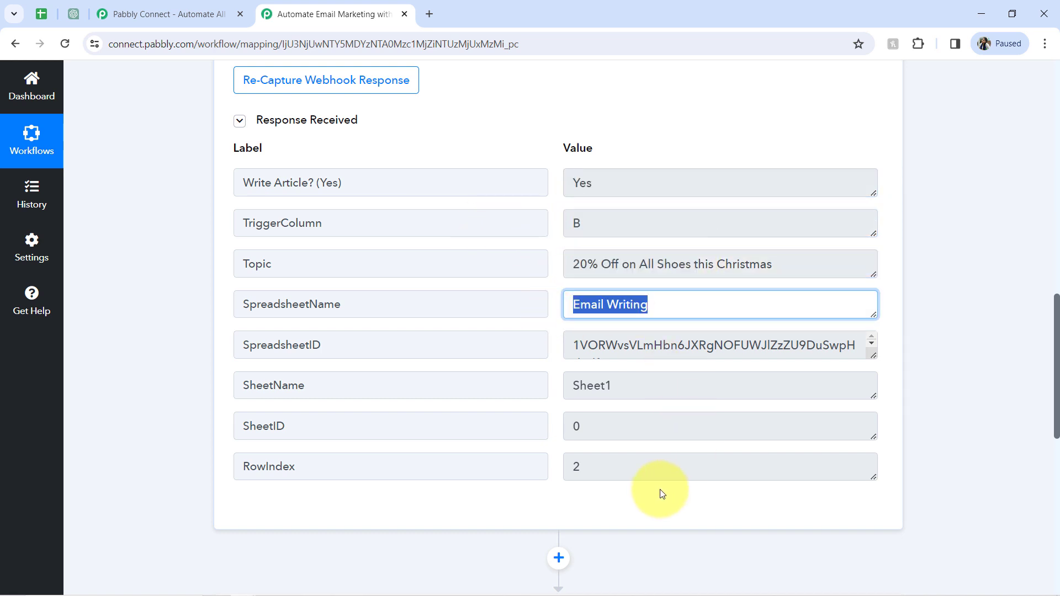
Check the received RowIndex value, collapse the trigger's received response and look back at the spreadsheet before returning to the workflow's first step.
drag(659, 473, 480, 473)
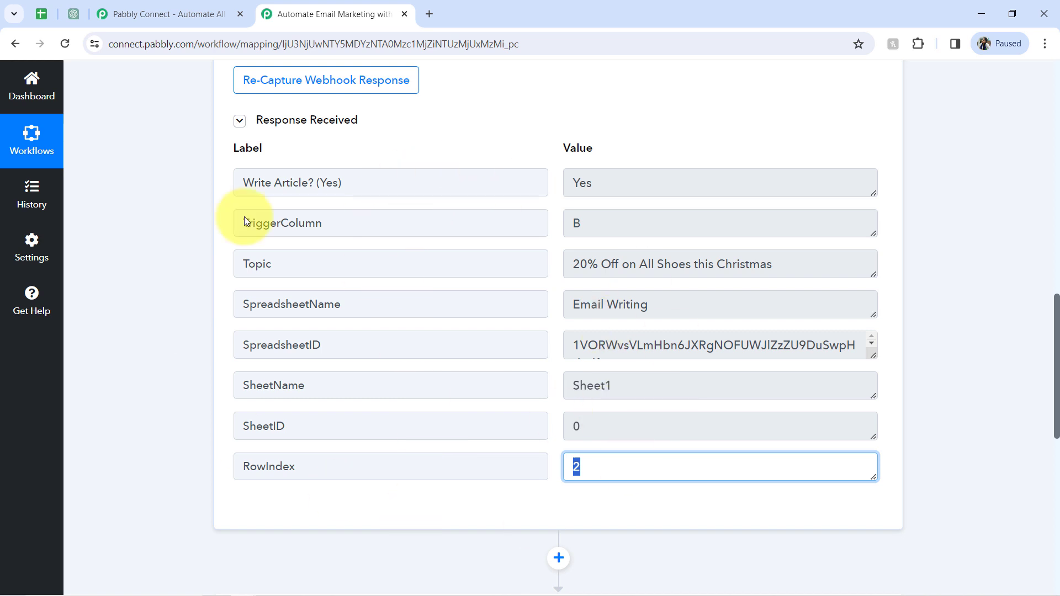
click(345, 119)
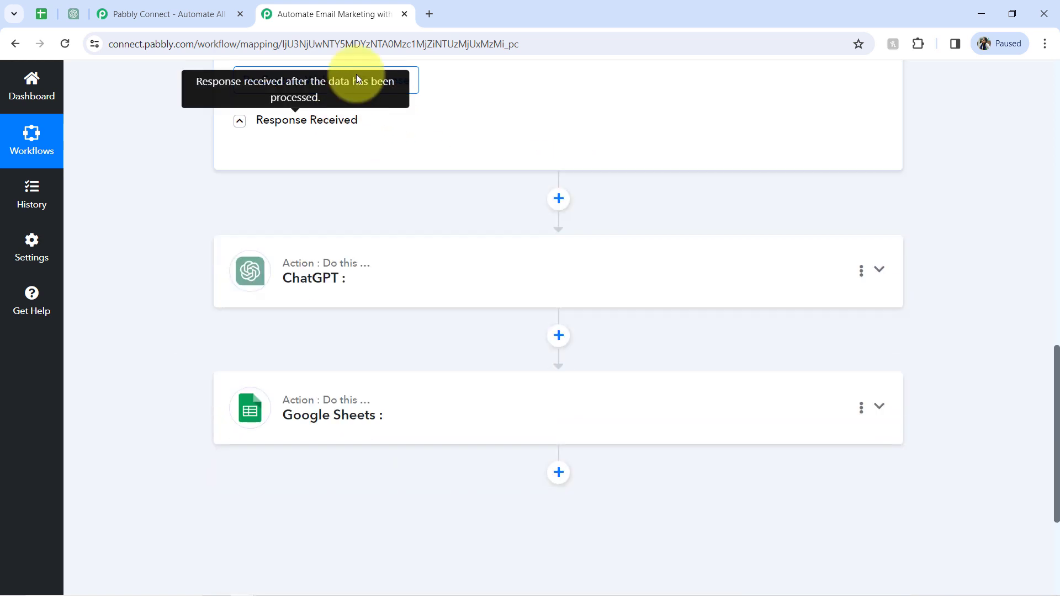
click(42, 15)
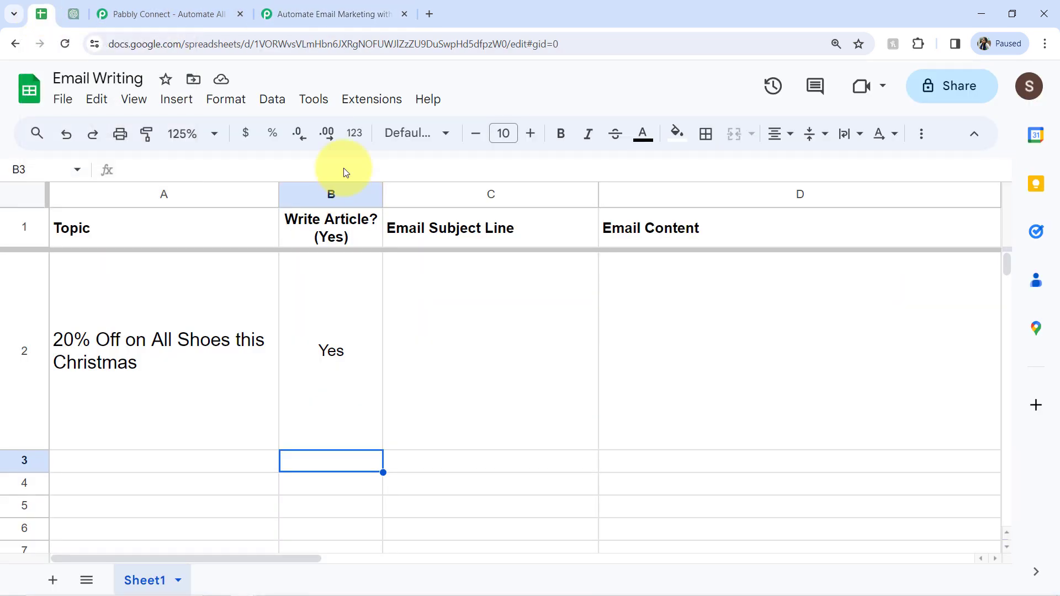
click(320, 14)
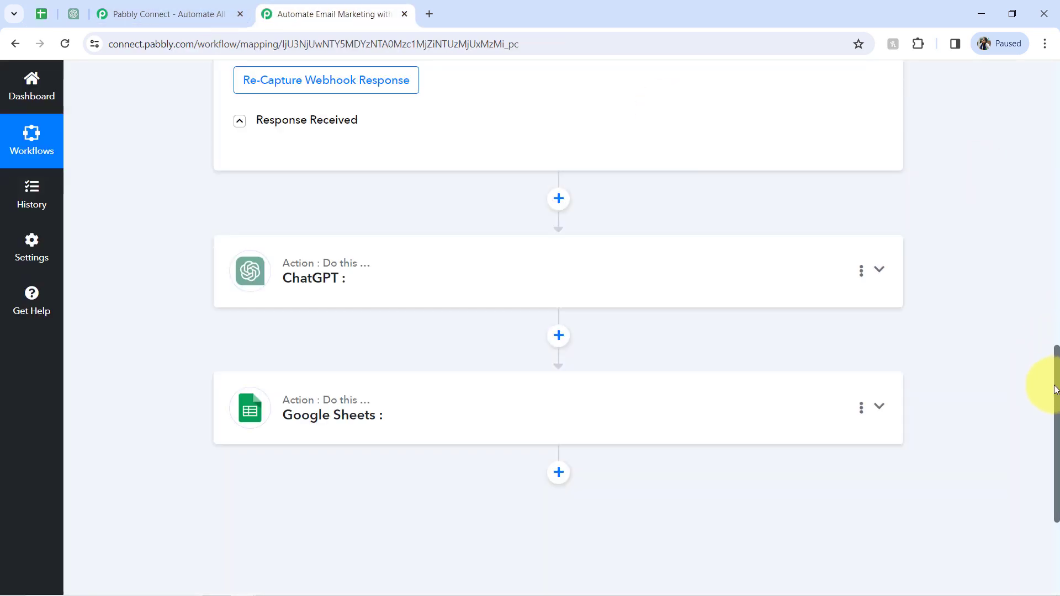
drag(1057, 389, 989, 92)
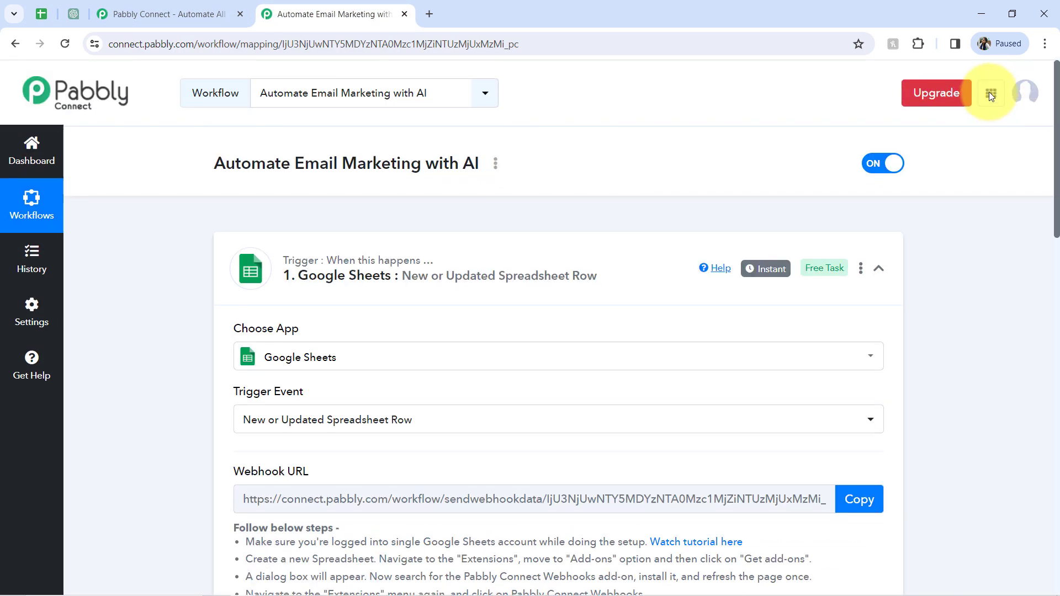
Look at the empty Topic and Write Article? rows in the spreadsheet, and collapse the workflow's Google Sheets trigger step.
click(42, 14)
drag(230, 459, 308, 466)
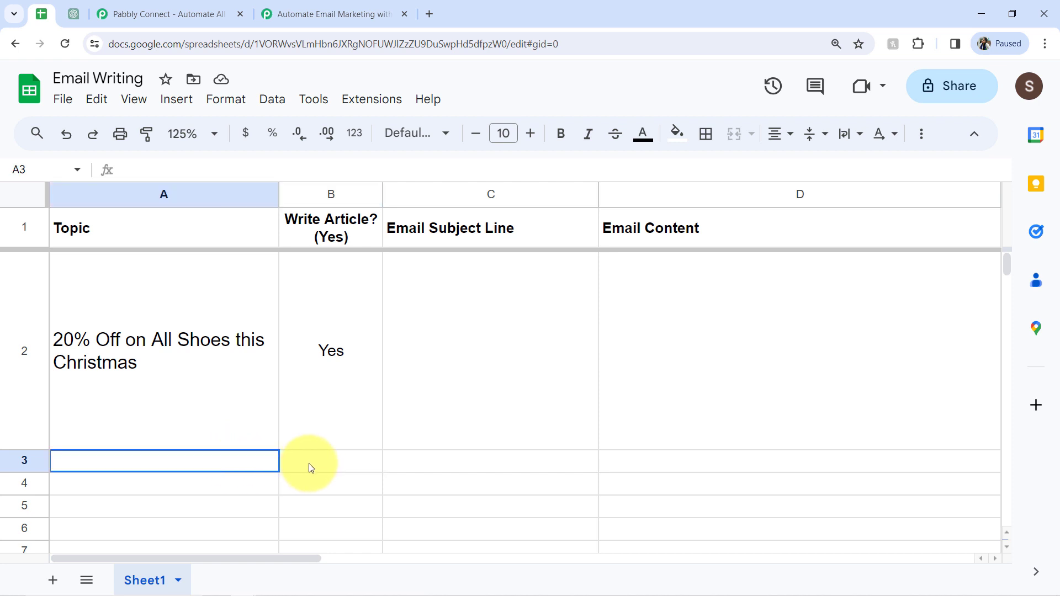
drag(244, 484, 347, 519)
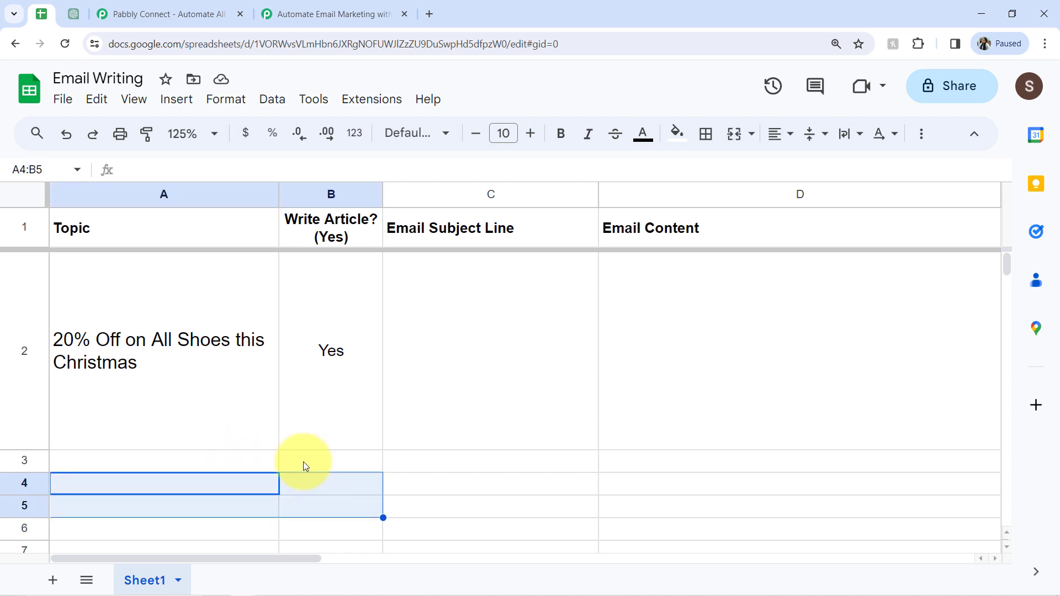
click(317, 14)
mouse_move(773, 273)
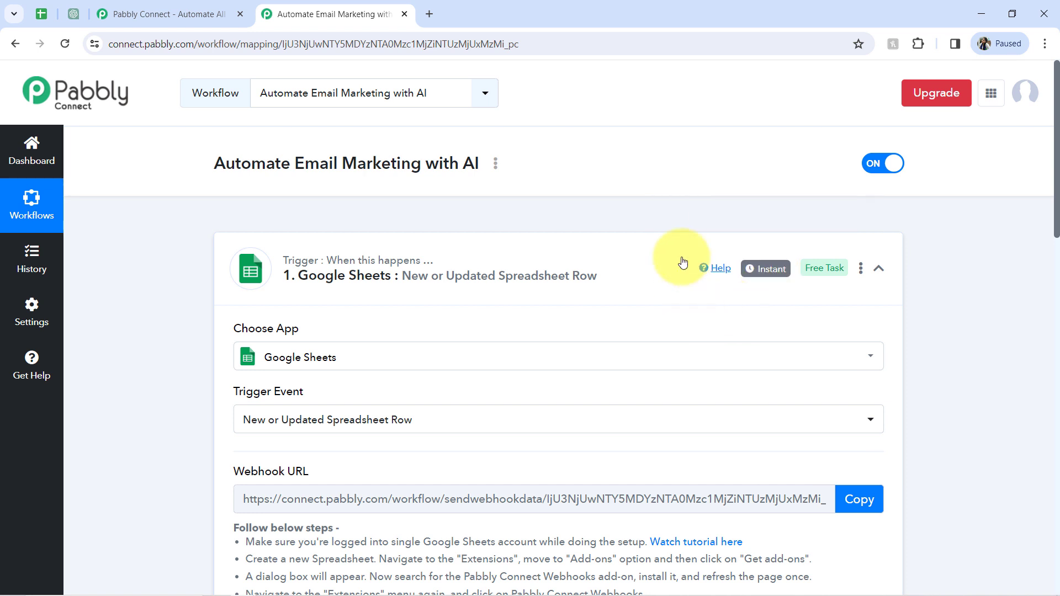
click(499, 267)
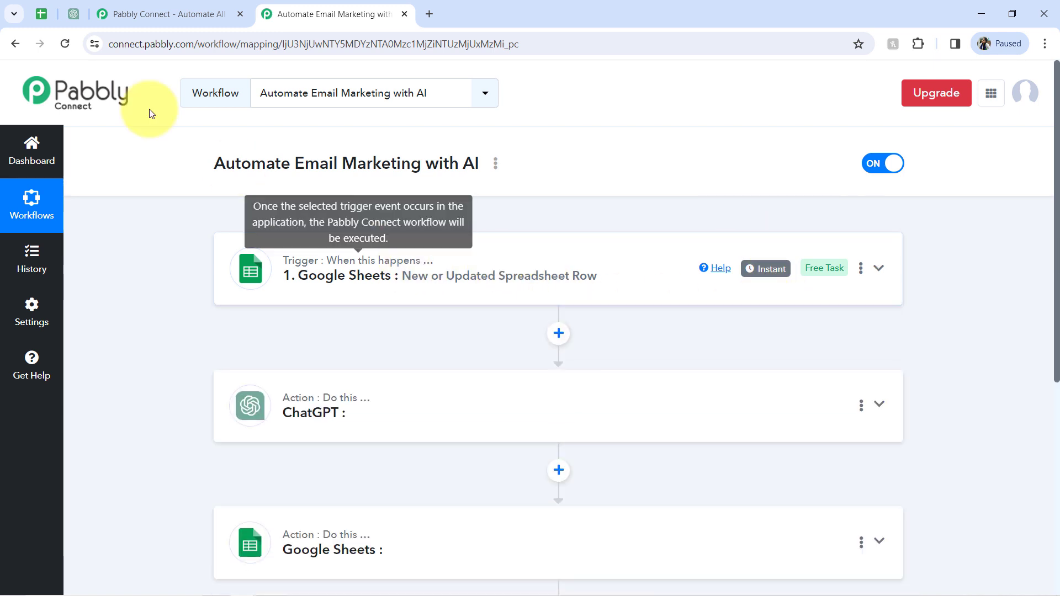
Switch to the Email Writing spreadsheet, enable Send On Event for Pabbly Connect Webhooks and check that the option is ticked.
click(41, 13)
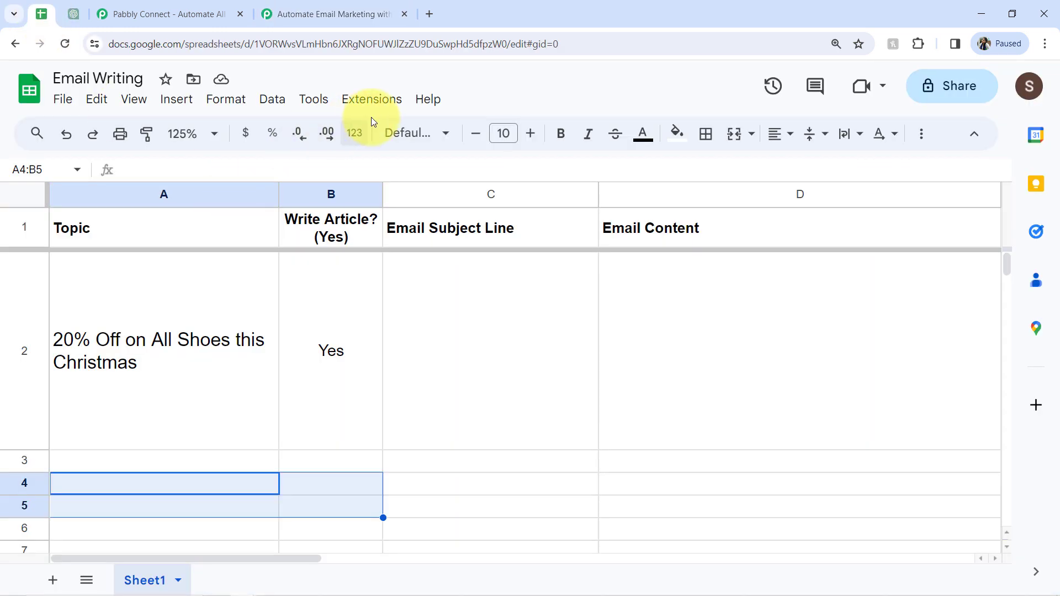
click(371, 100)
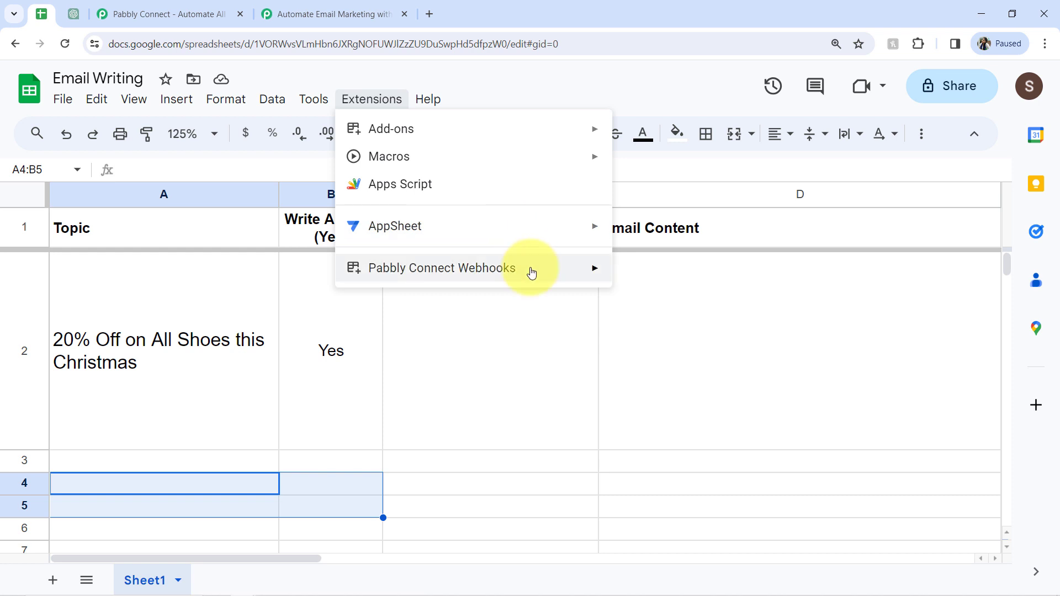
mouse_move(532, 268)
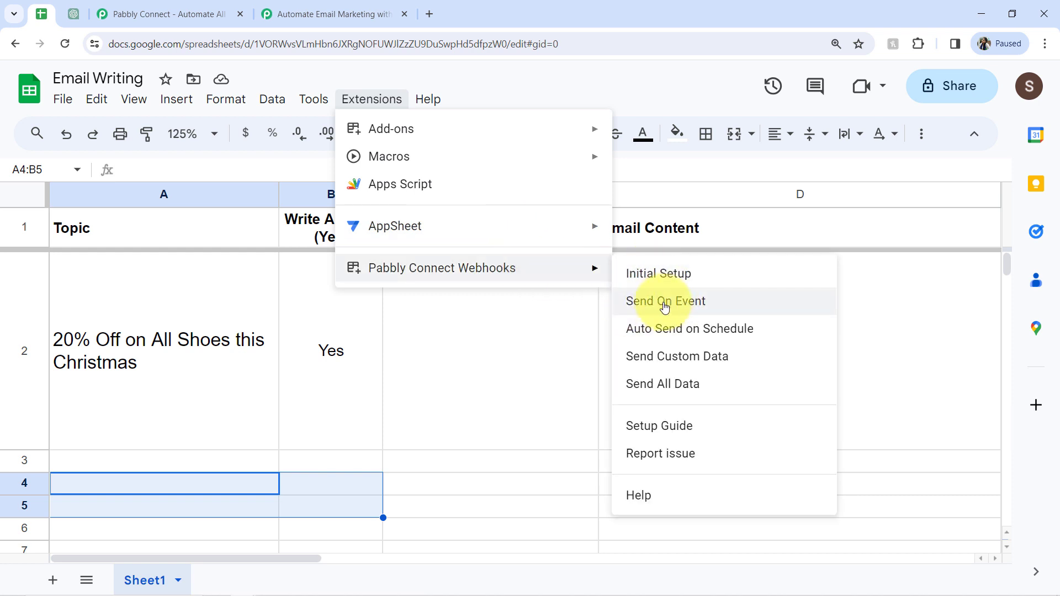
click(633, 301)
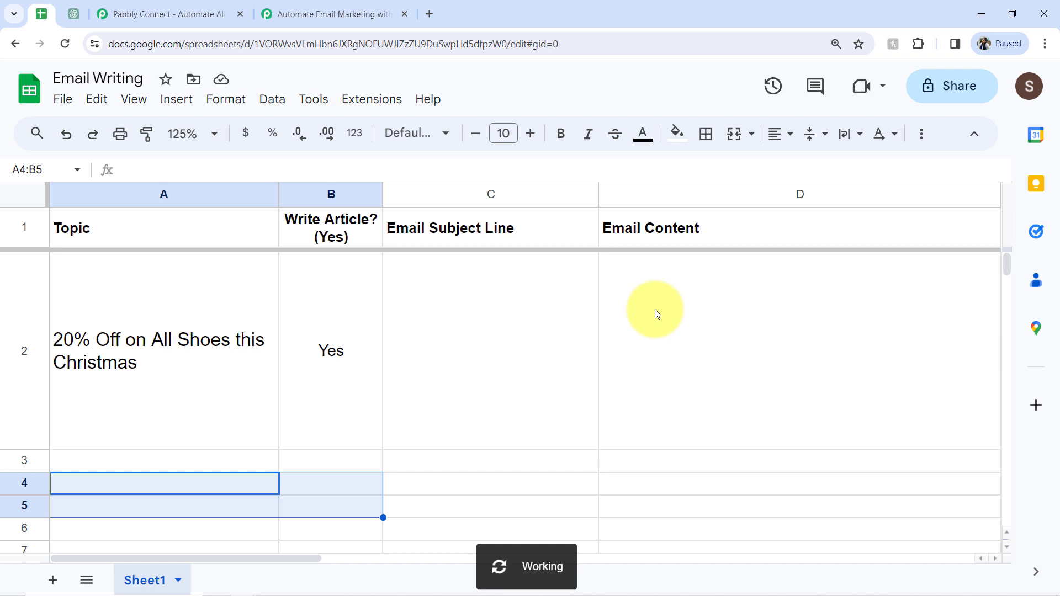
click(369, 99)
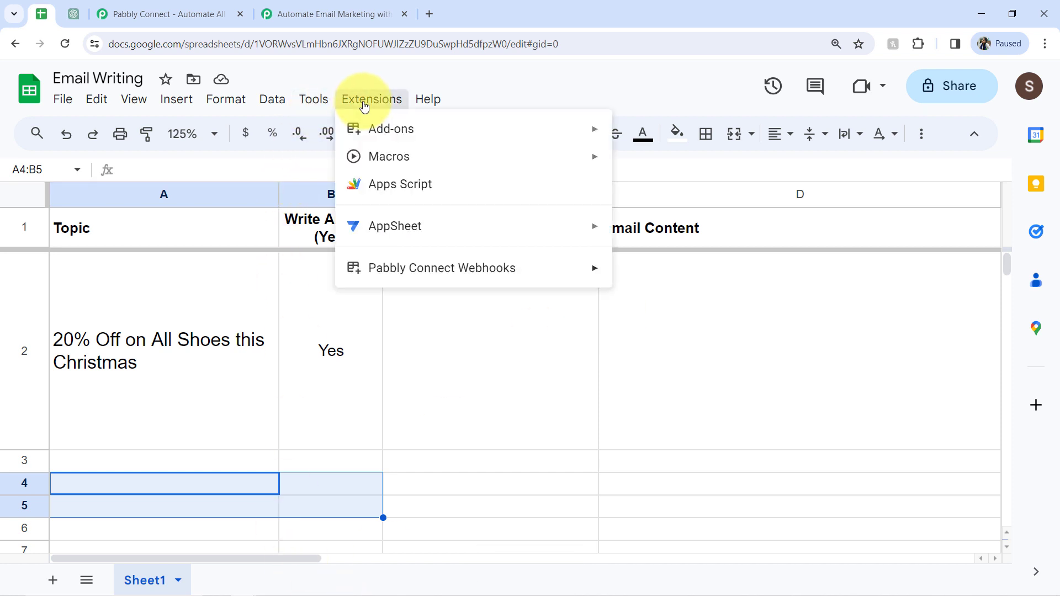
mouse_move(593, 276)
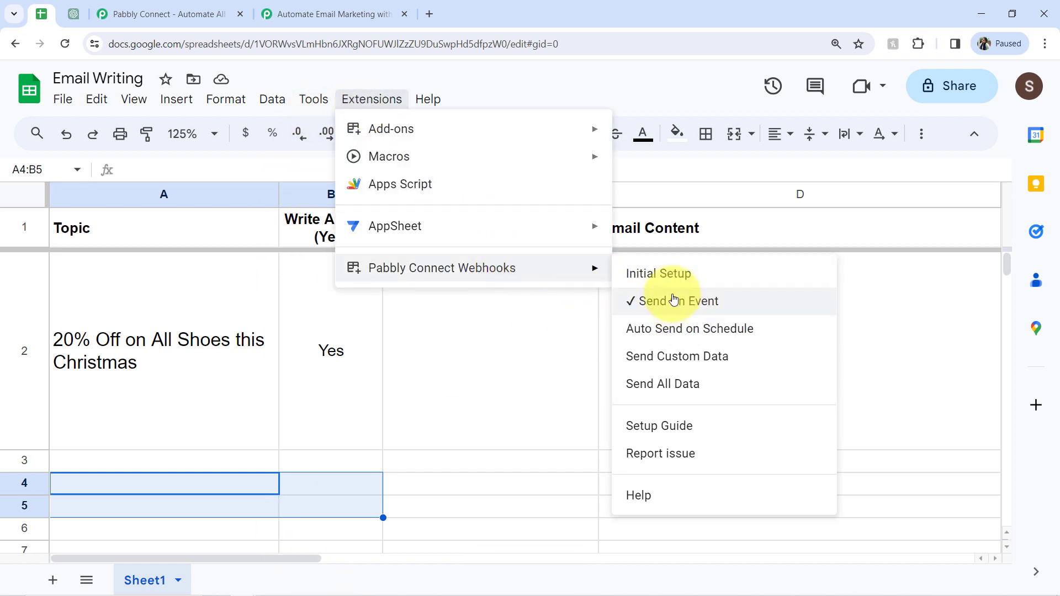
click(475, 358)
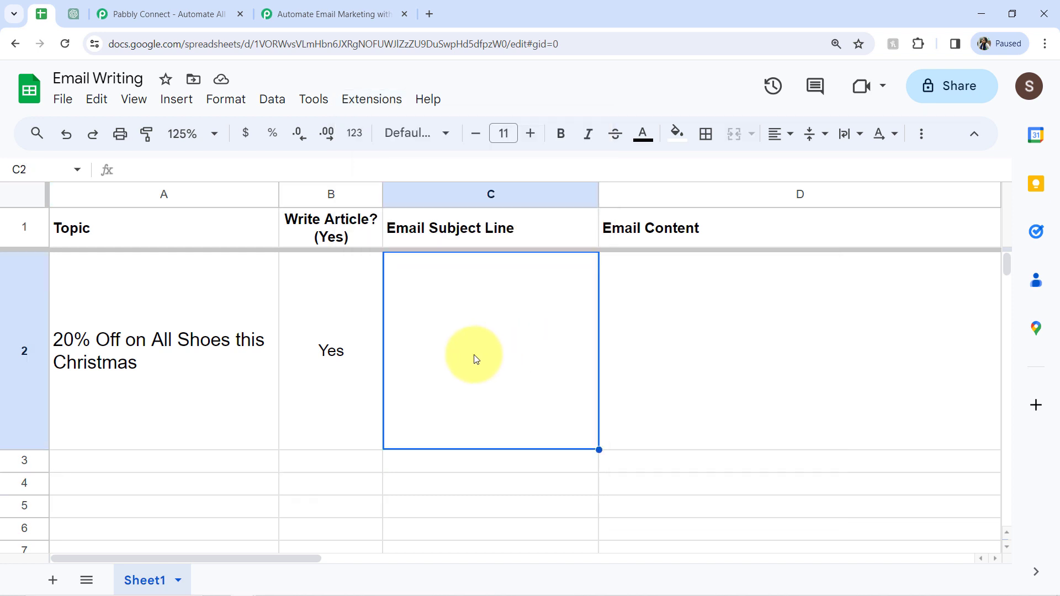
drag(276, 432, 303, 525)
click(214, 502)
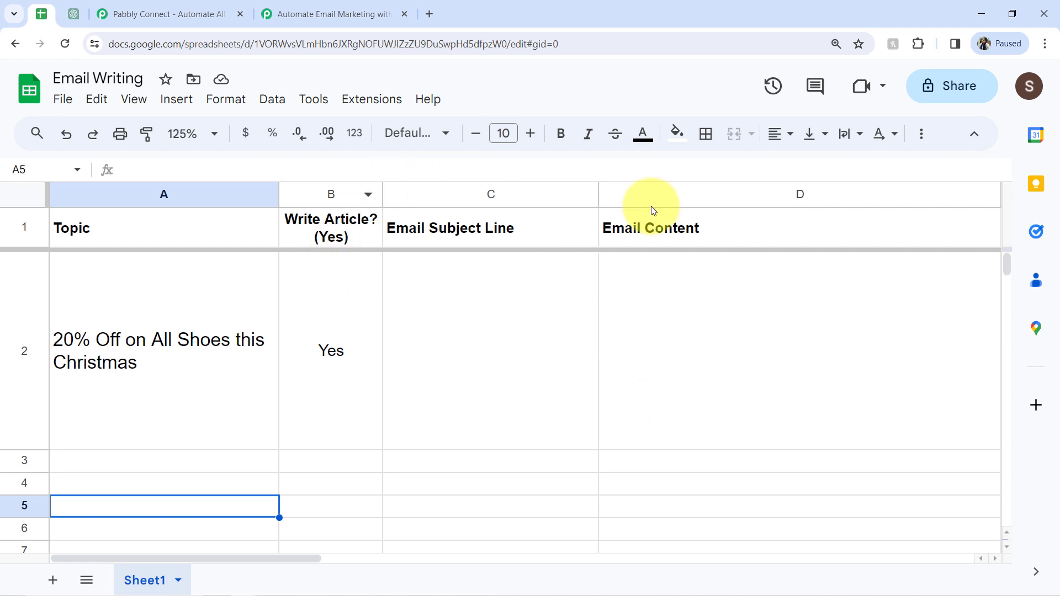
click(970, 94)
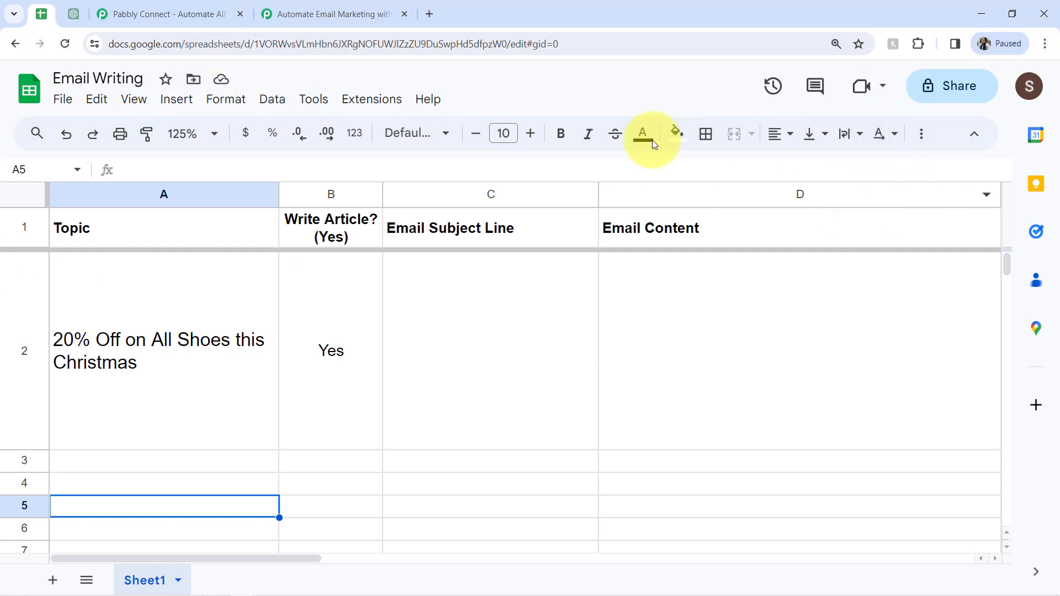
Return to the workflow, set the ChatGPT step's action event to Ask ChatGPT and open its account connection settings.
click(304, 12)
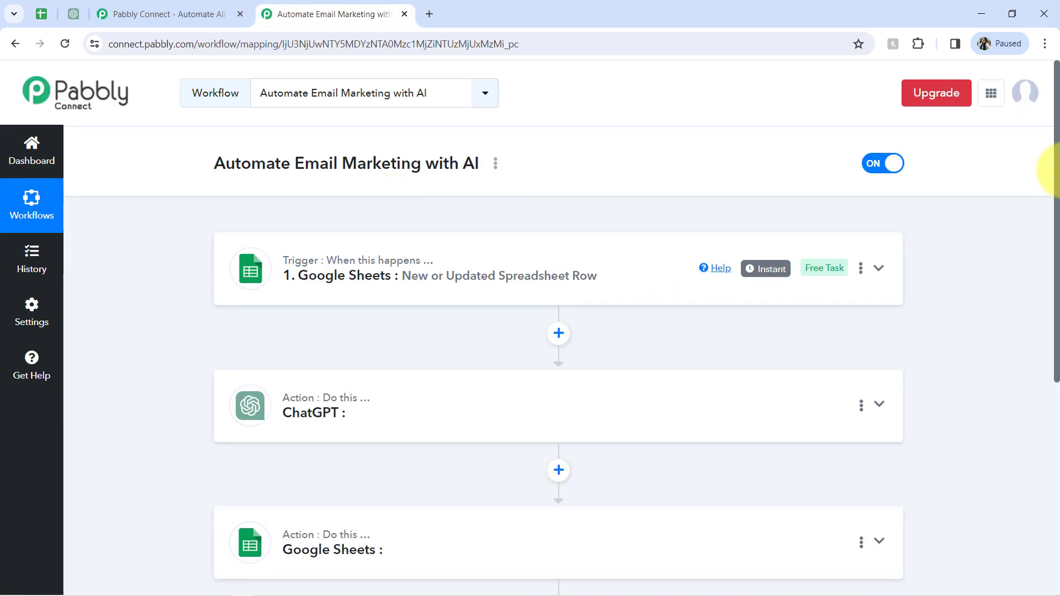
drag(1057, 160, 1054, 303)
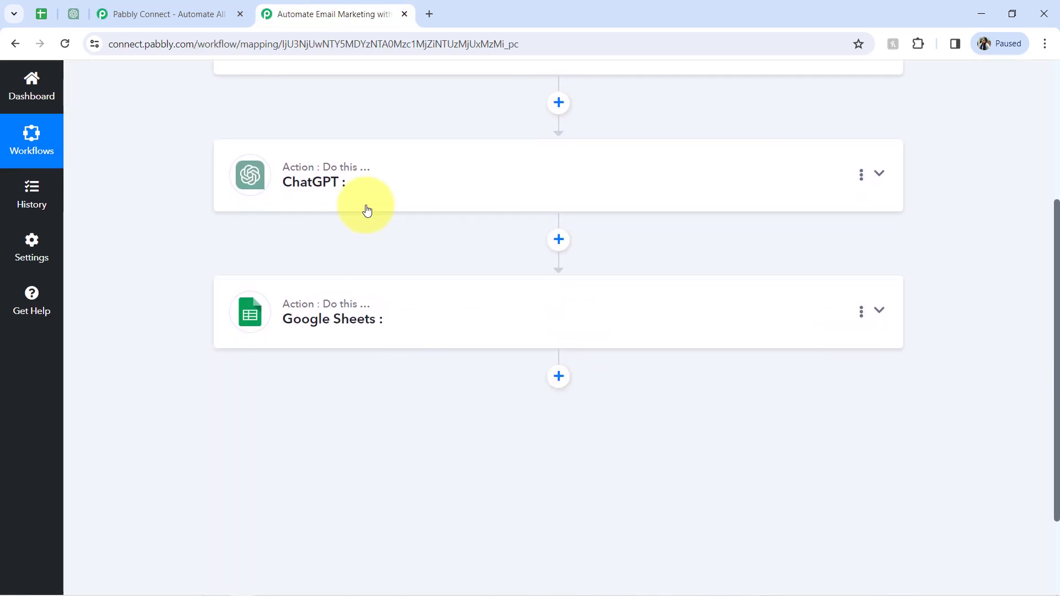
click(346, 194)
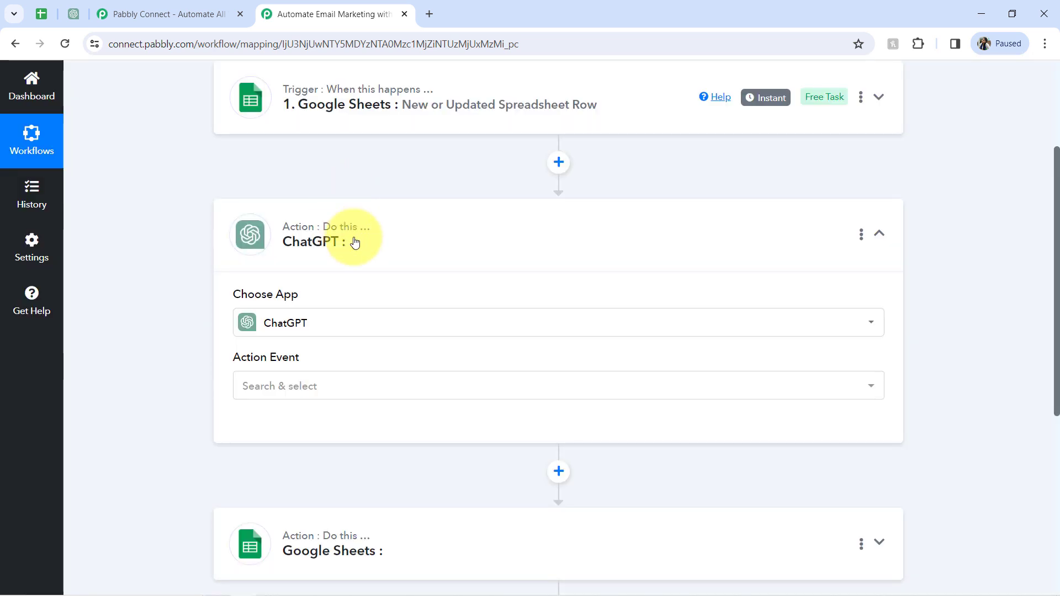
drag(1055, 178, 1058, 256)
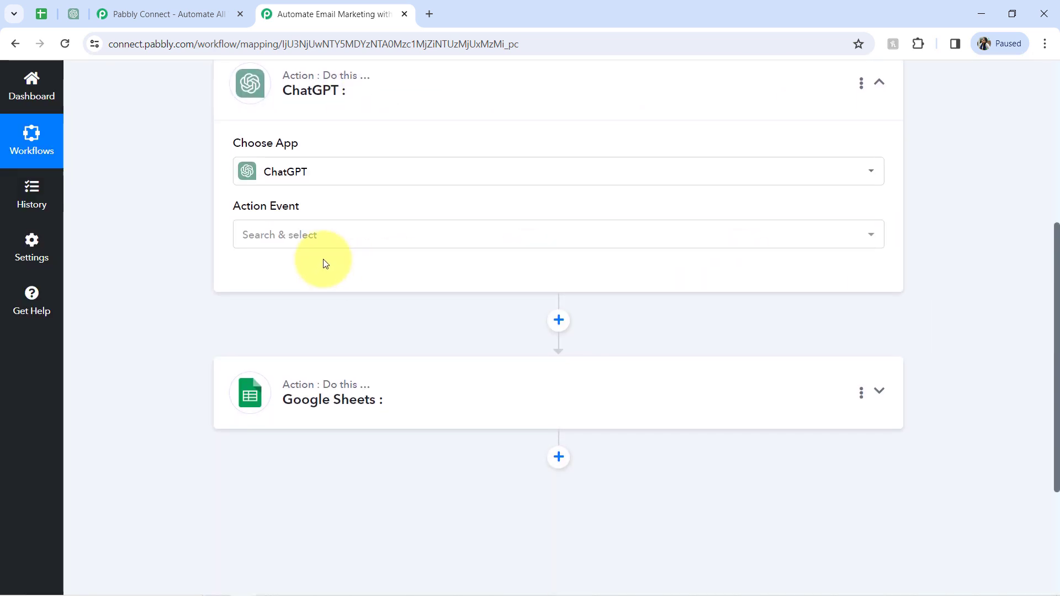
click(287, 236)
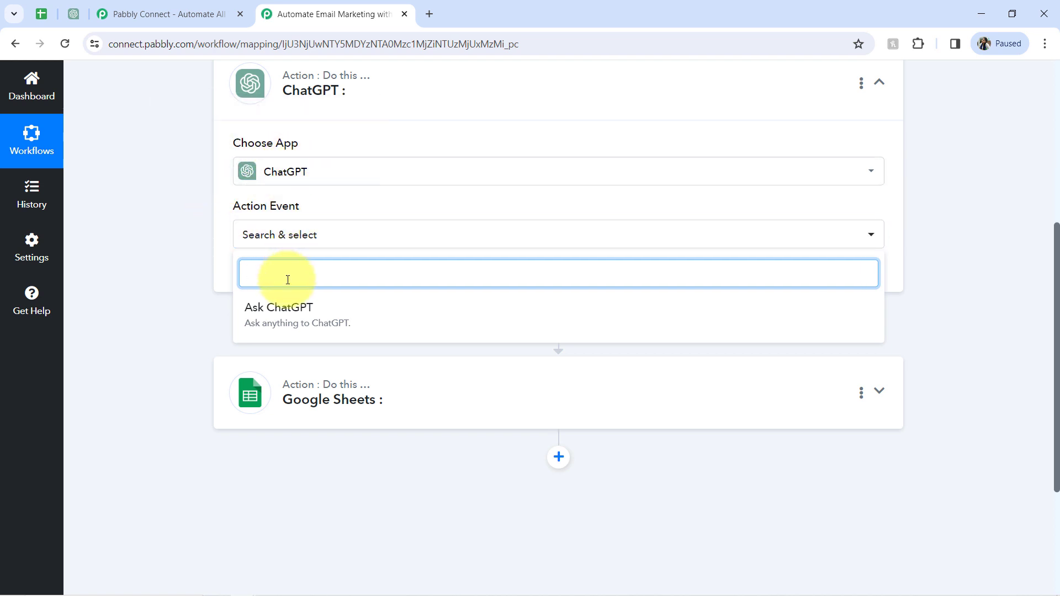
click(283, 318)
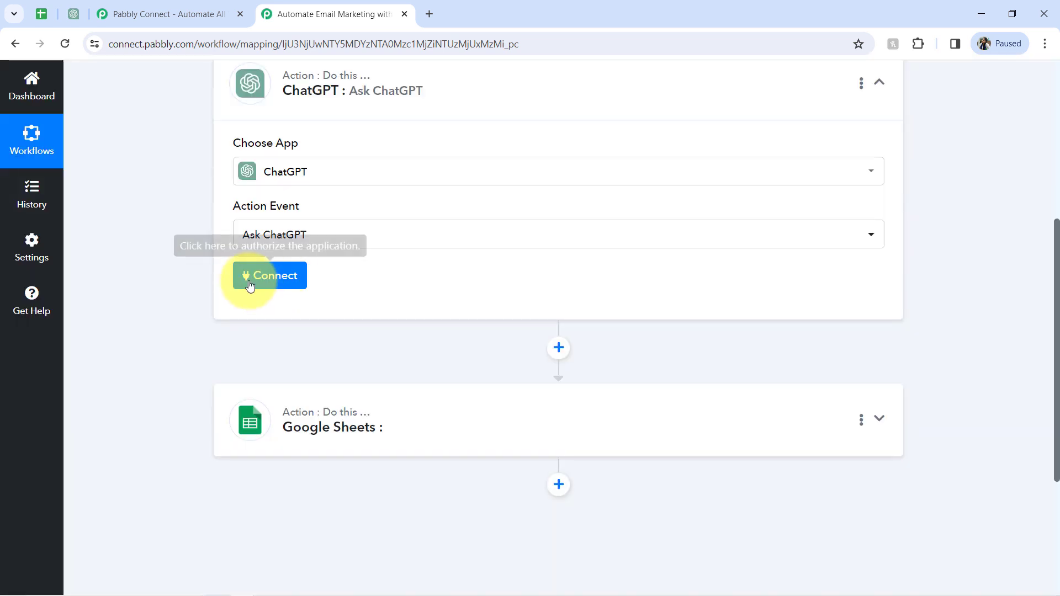
click(250, 282)
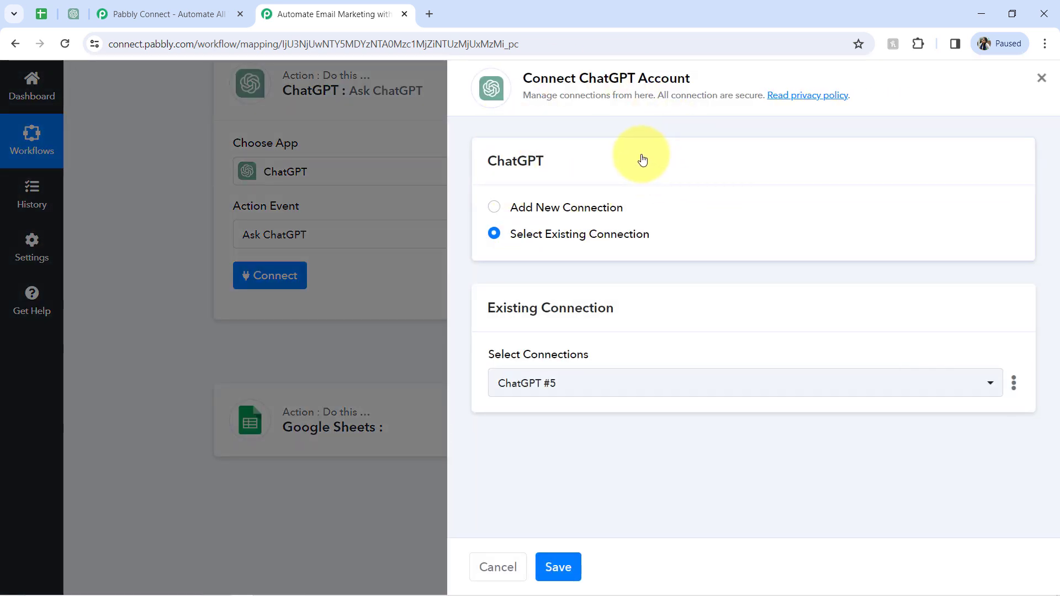
Choose to add a new ChatGPT connection, view the OpenAI API keys page in a separate tab and close it.
click(555, 213)
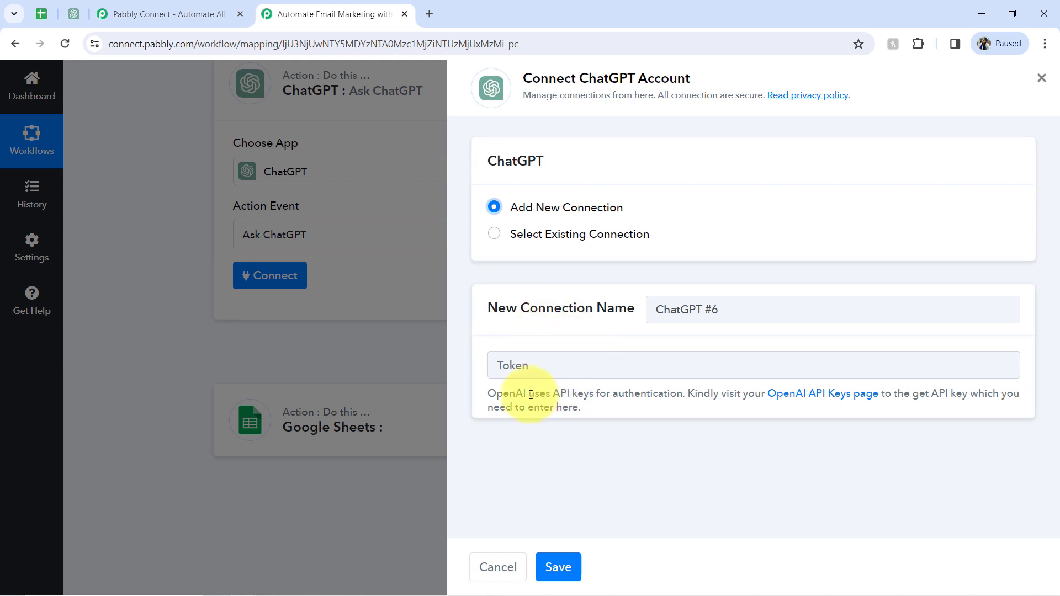
click(76, 16)
click(308, 14)
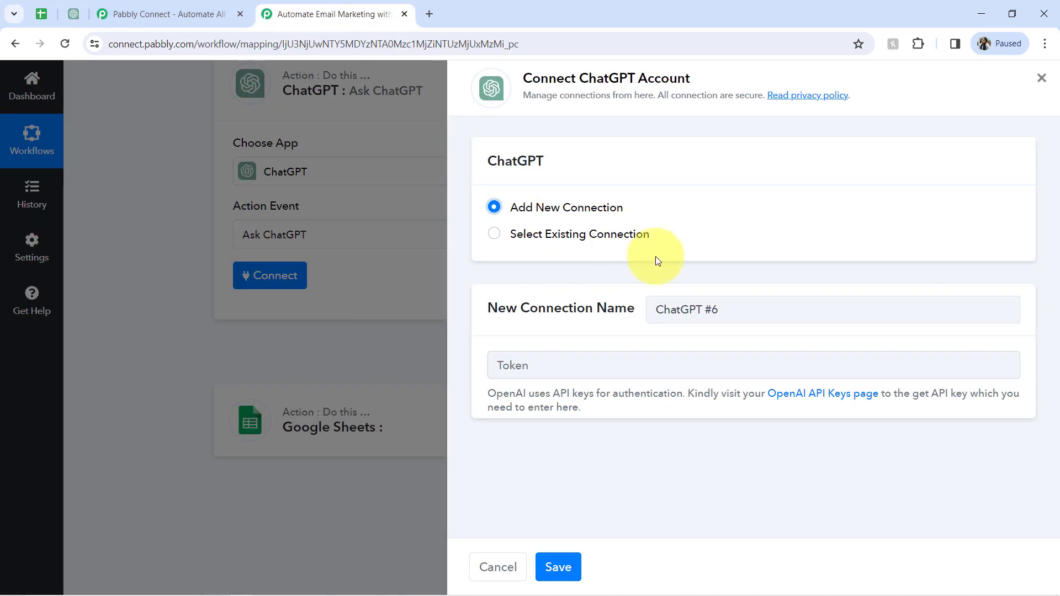
right_click(788, 394)
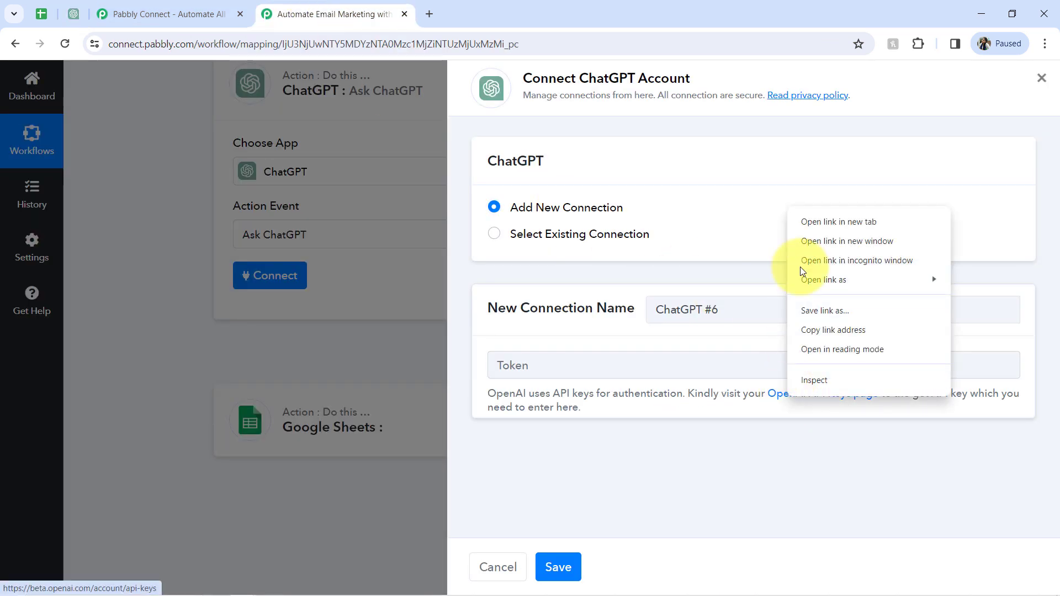
click(801, 222)
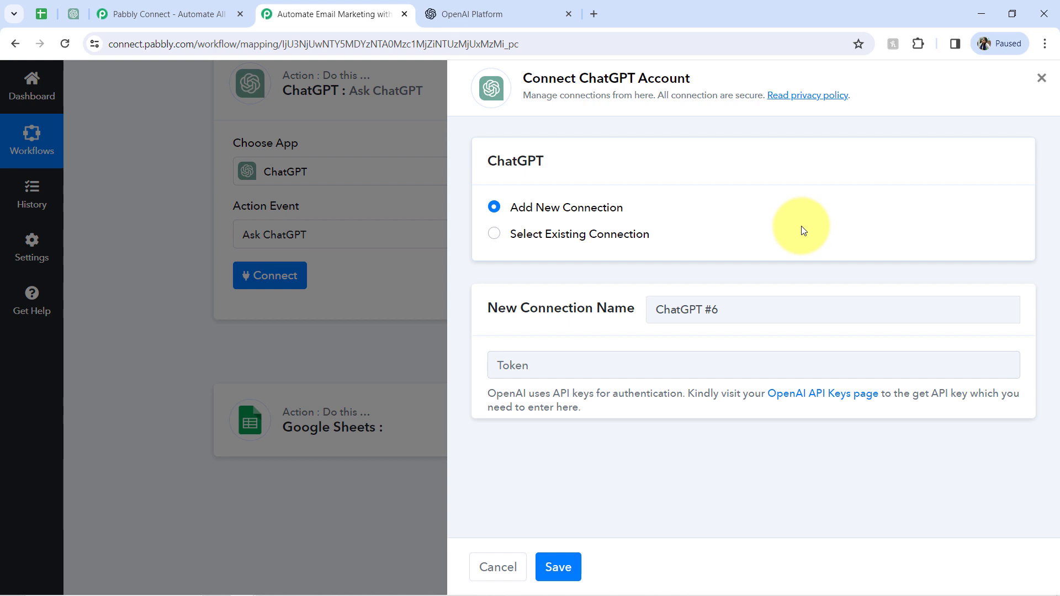
click(461, 12)
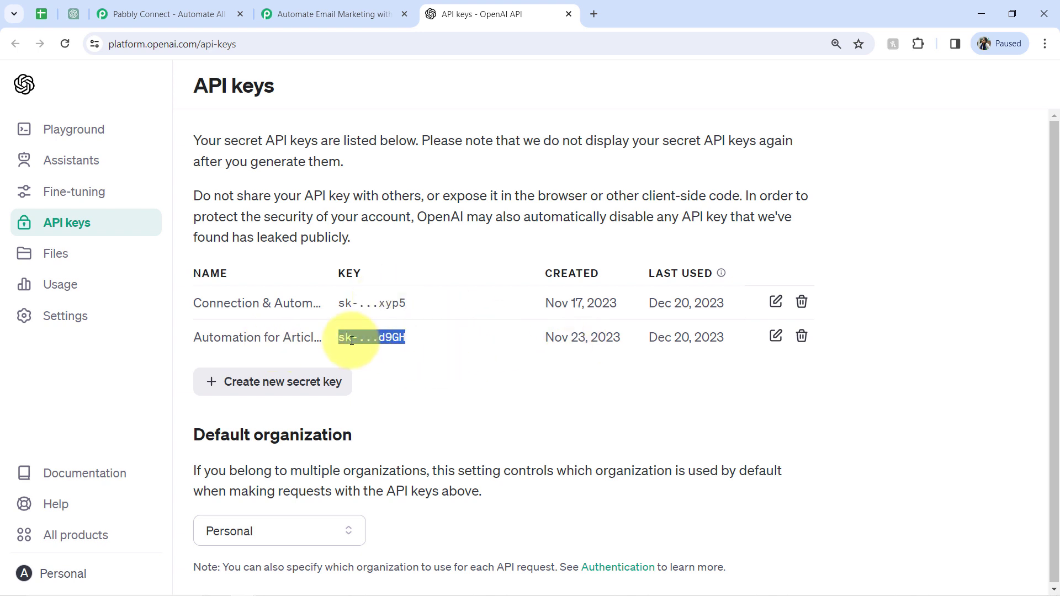
click(568, 15)
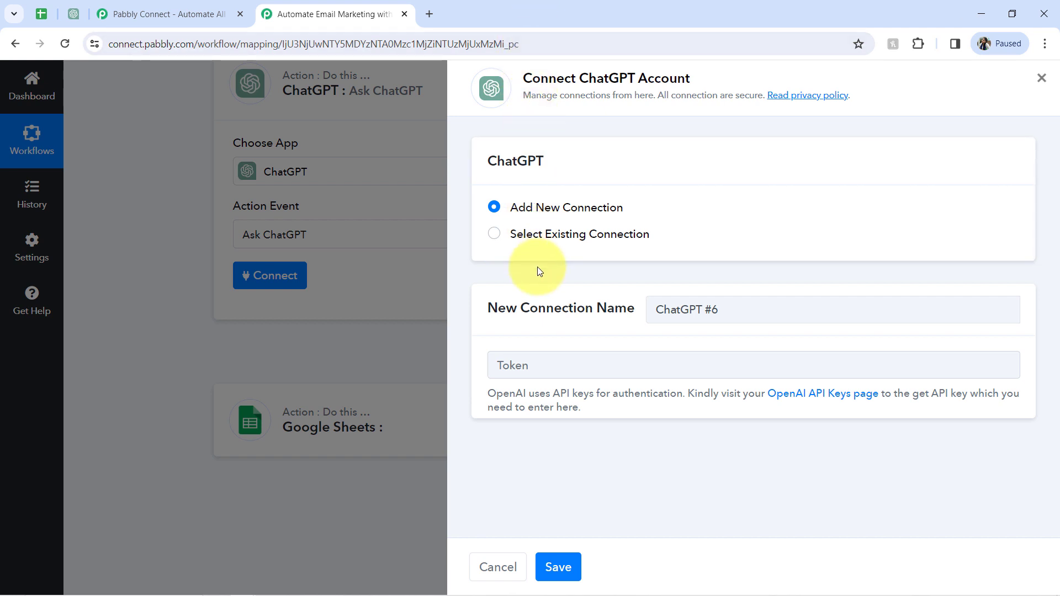
Connect the ChatGPT action through the existing connection ChatGPT #5 and save it.
click(560, 234)
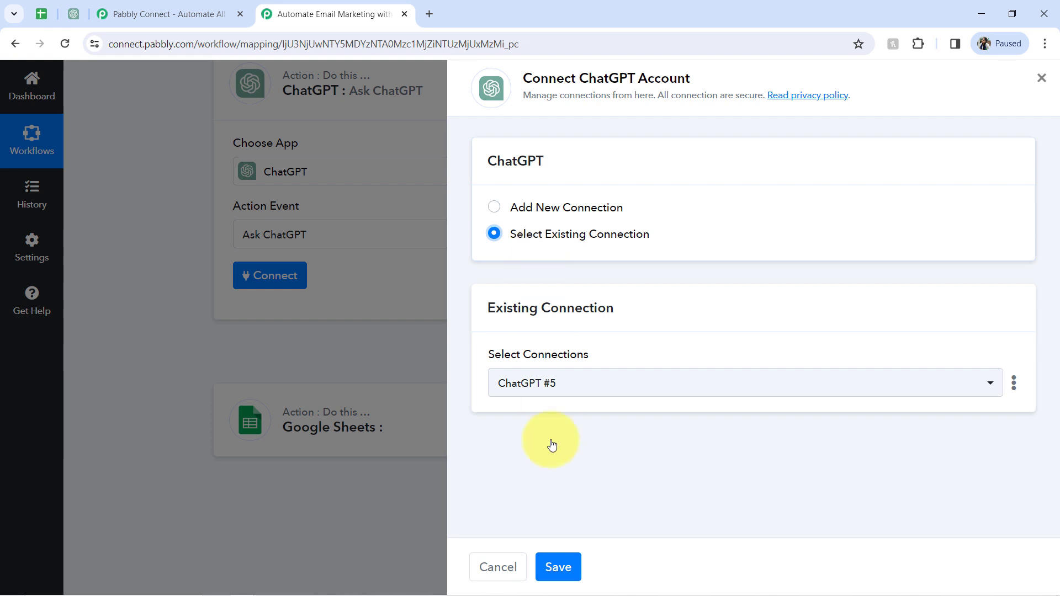
click(558, 567)
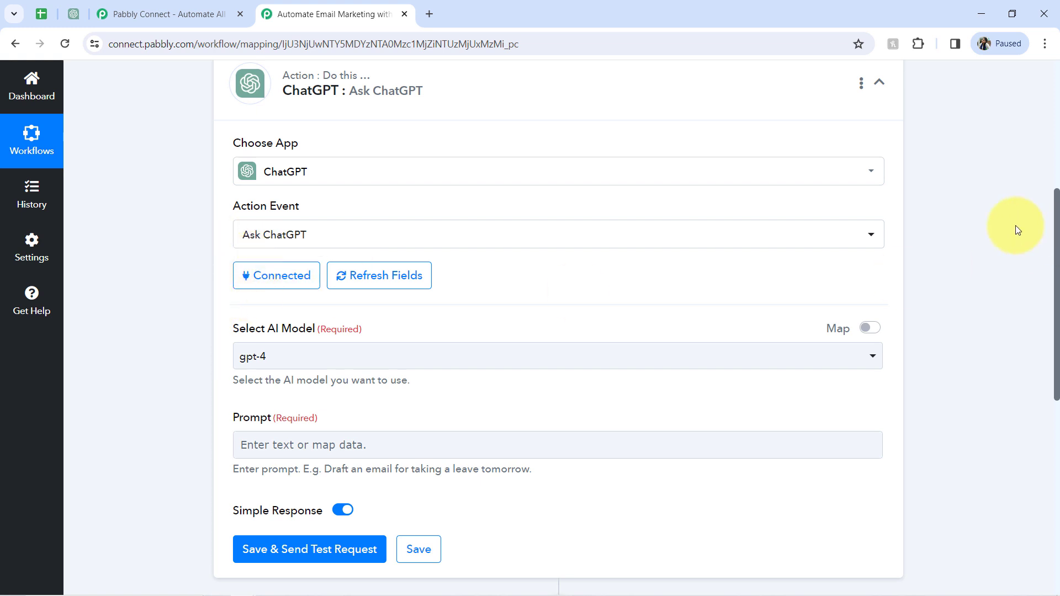
Set the AI model of the ChatGPT step to gpt-3.5-turbo-0301.
scroll(1055, 238, down, 2)
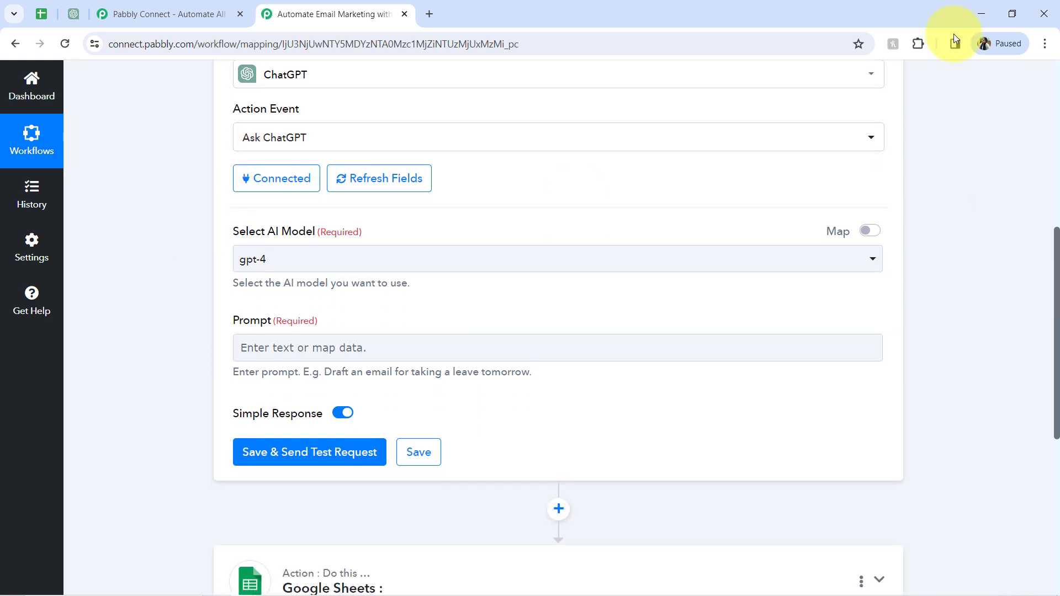
click(275, 259)
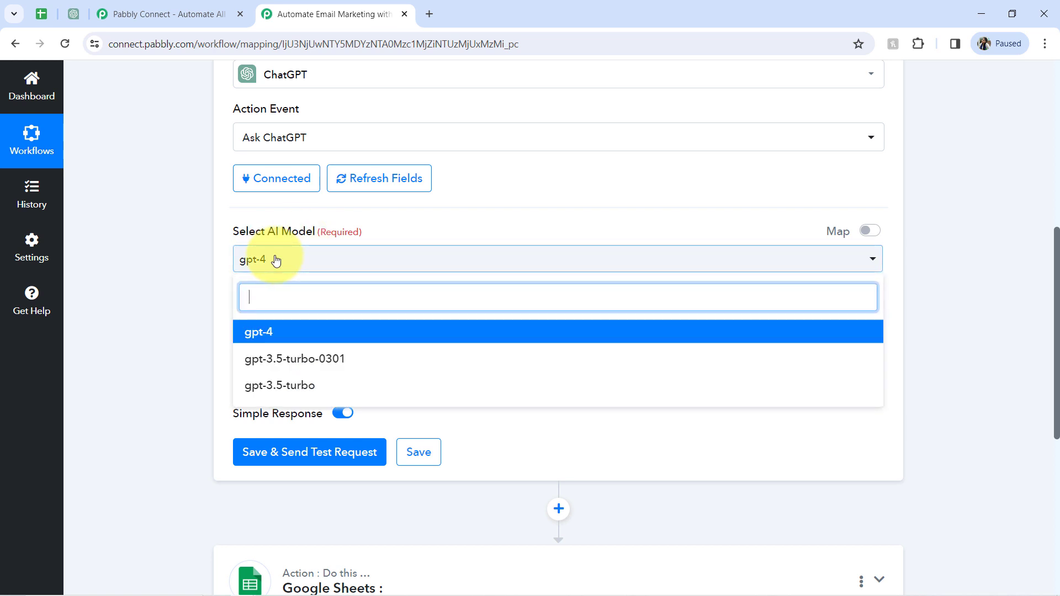
click(295, 359)
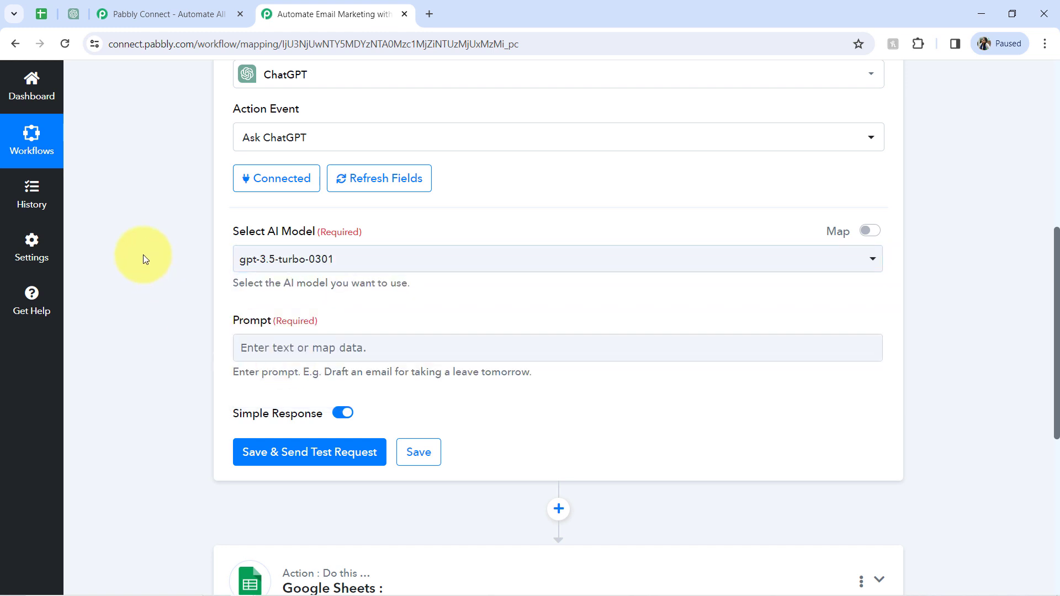
Examine the required Prompt field and the example prompt given beneath it.
drag(239, 323, 308, 319)
double_click(291, 320)
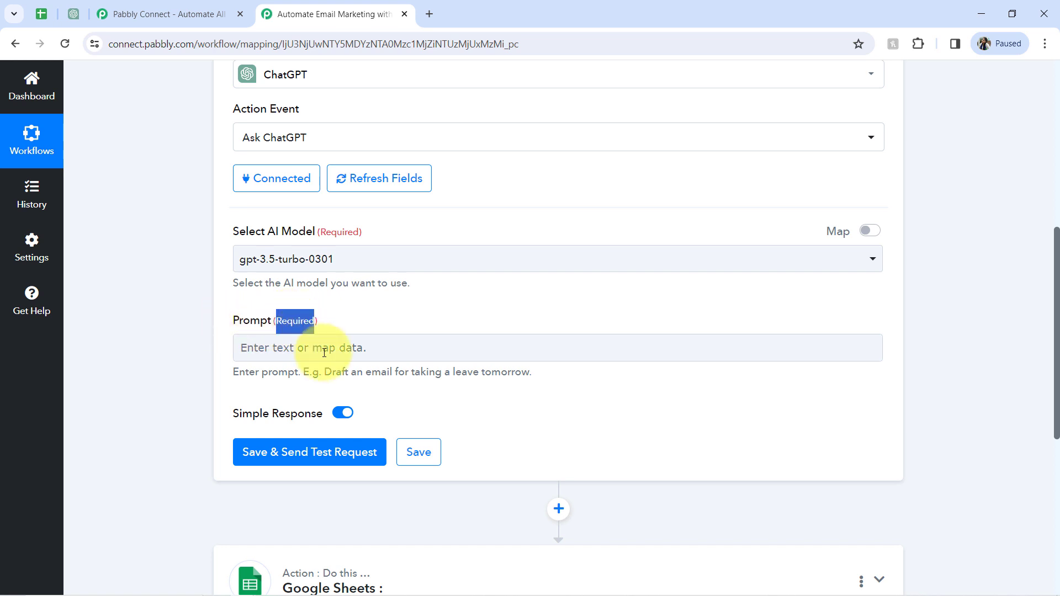
drag(308, 373, 506, 369)
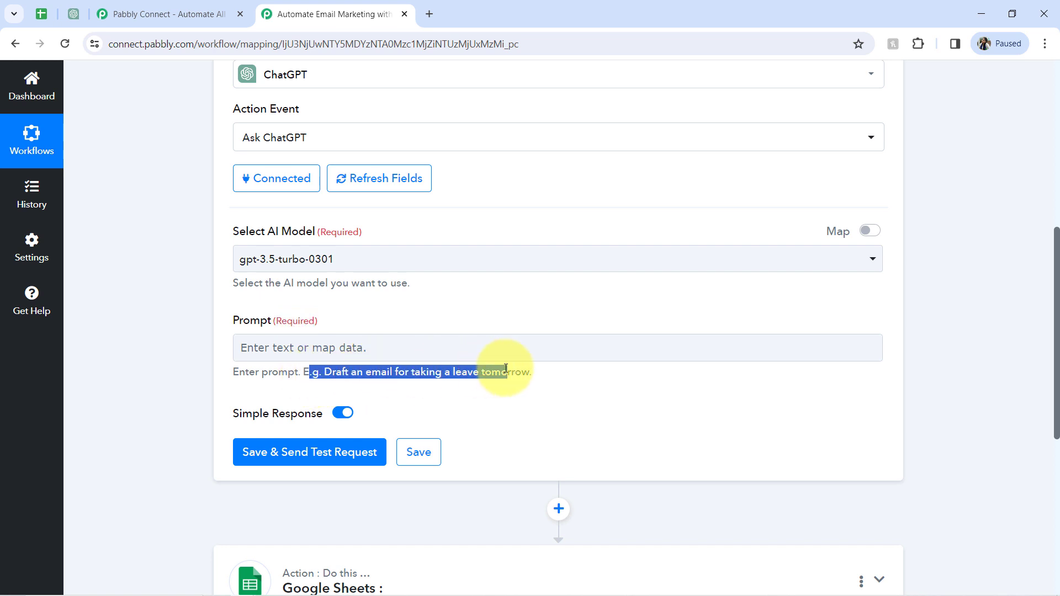
click(501, 369)
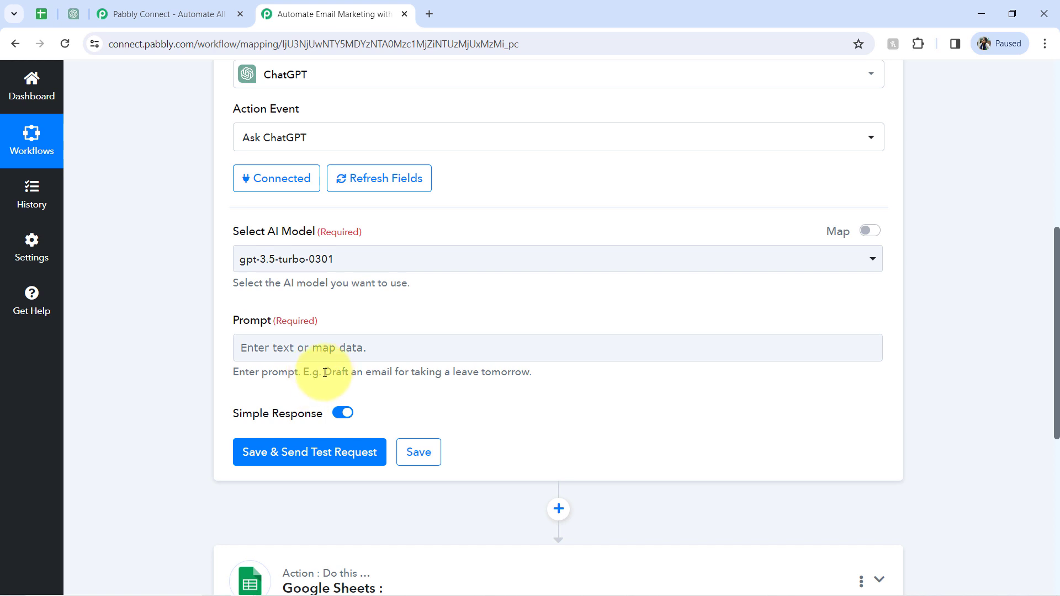
drag(323, 373, 544, 371)
click(485, 372)
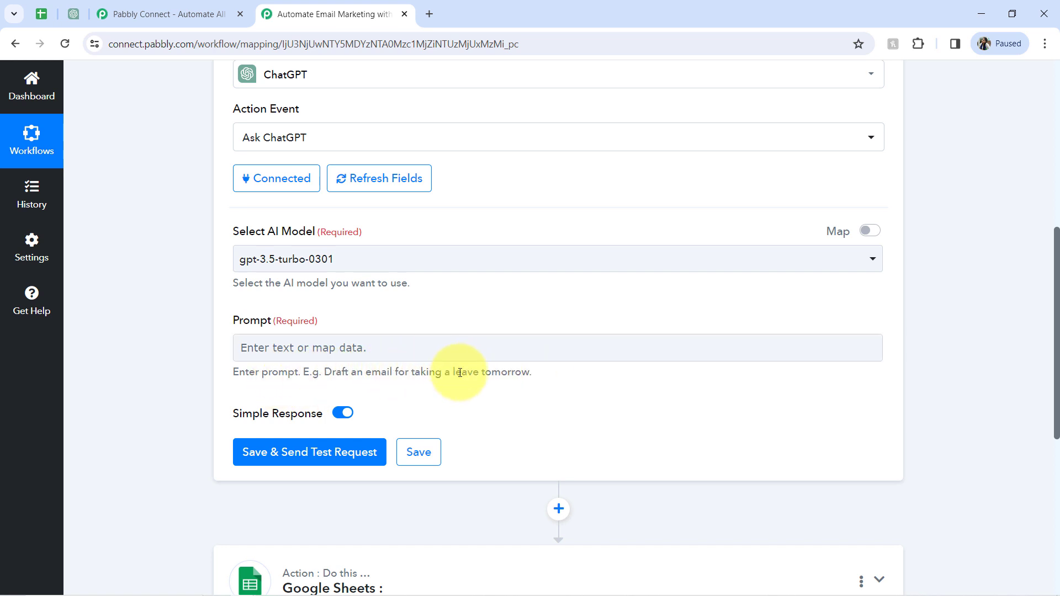
click(331, 353)
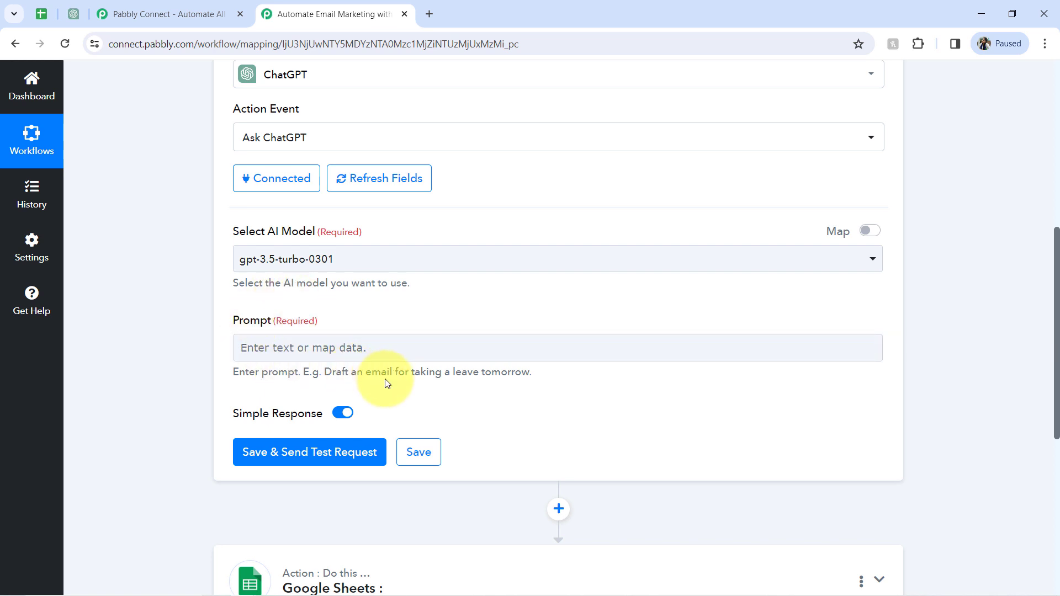
drag(366, 373, 390, 373)
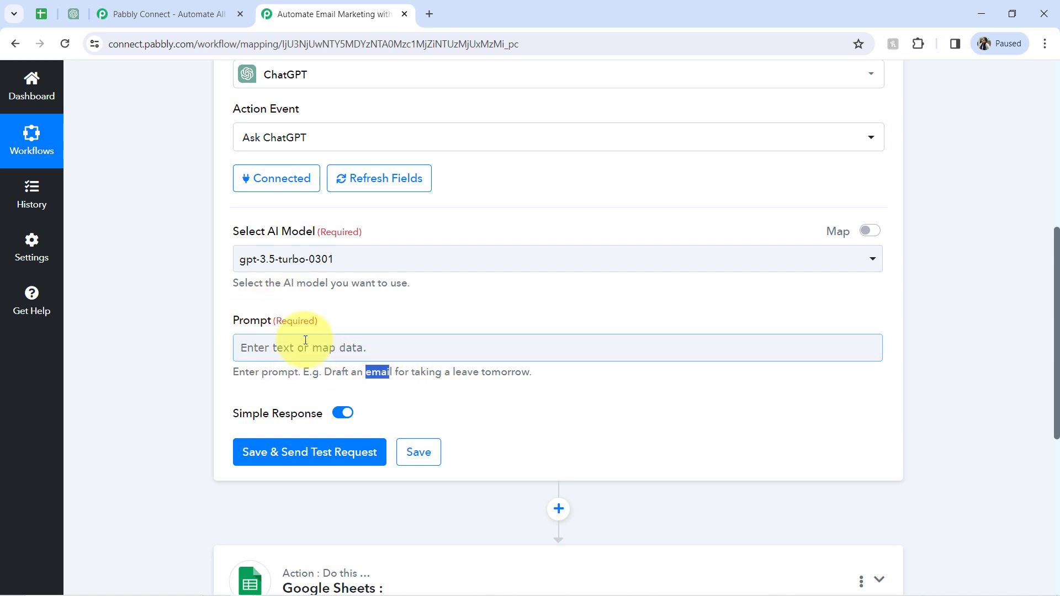
Enter "Write a nice subject line on the topic -" as the ChatGPT prompt.
click(269, 346)
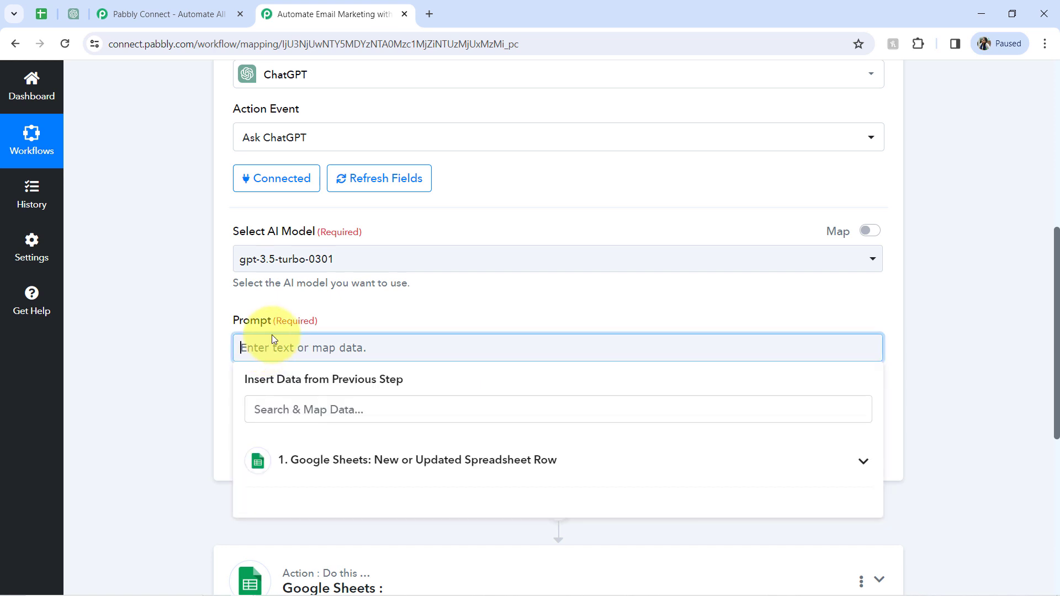
text(Write a niche subject line f)
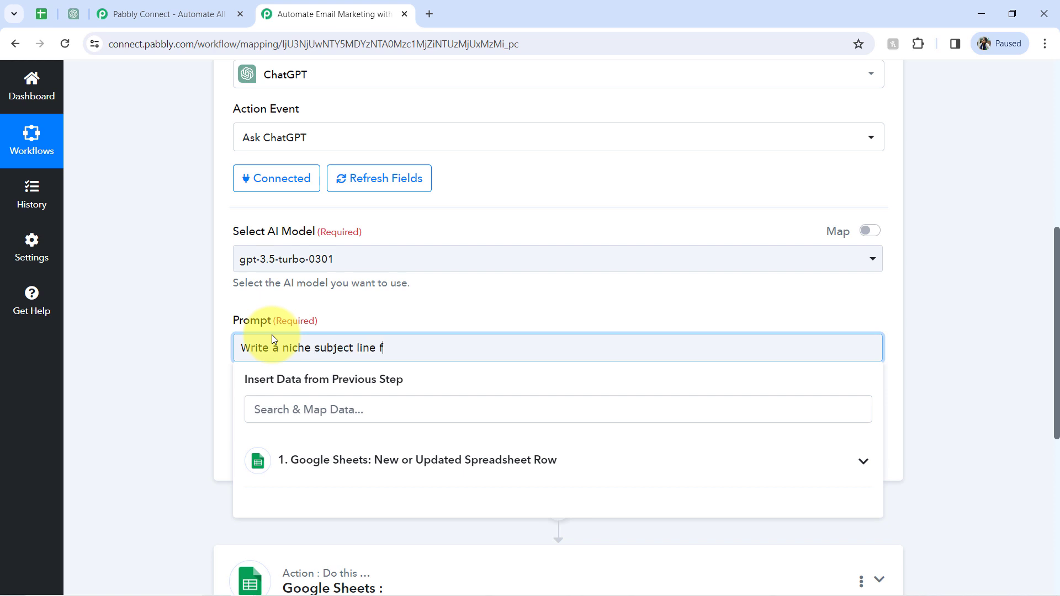
key(BackSpace)
text(on the topic -)
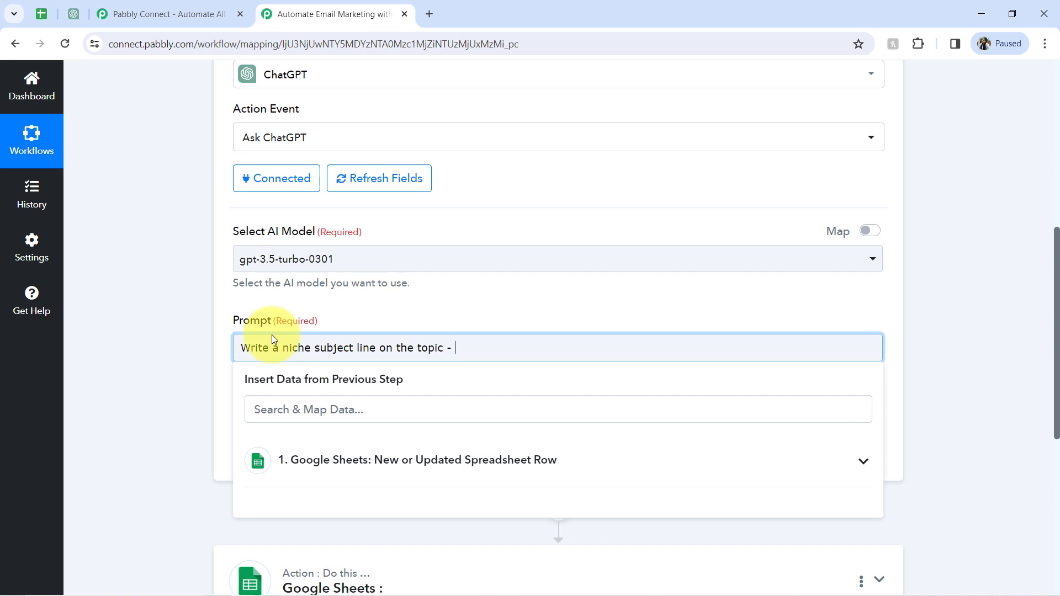
click(301, 348)
key(BackSpace)
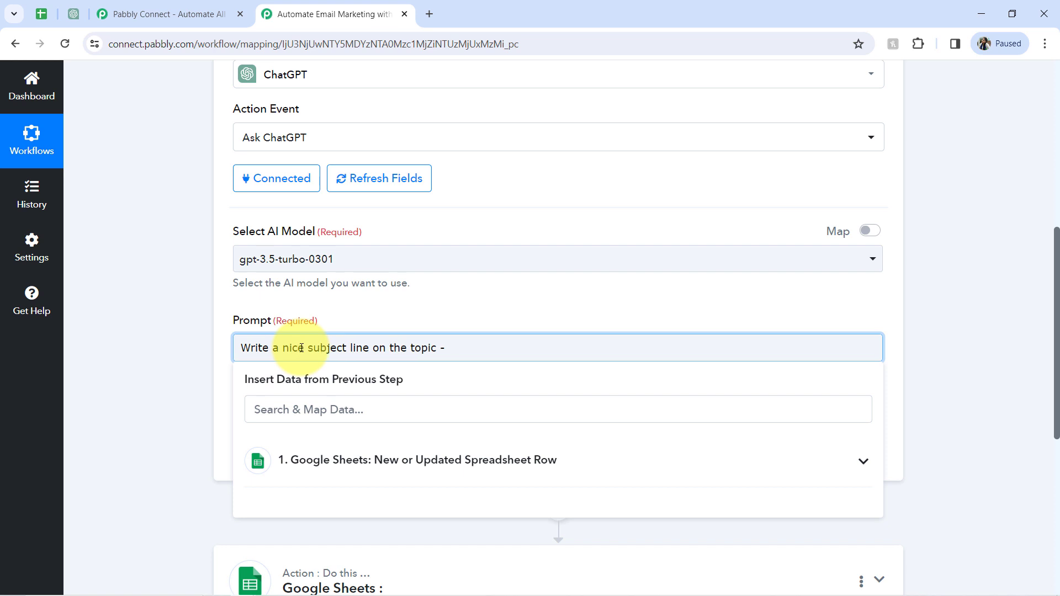
click(272, 348)
drag(348, 350, 391, 348)
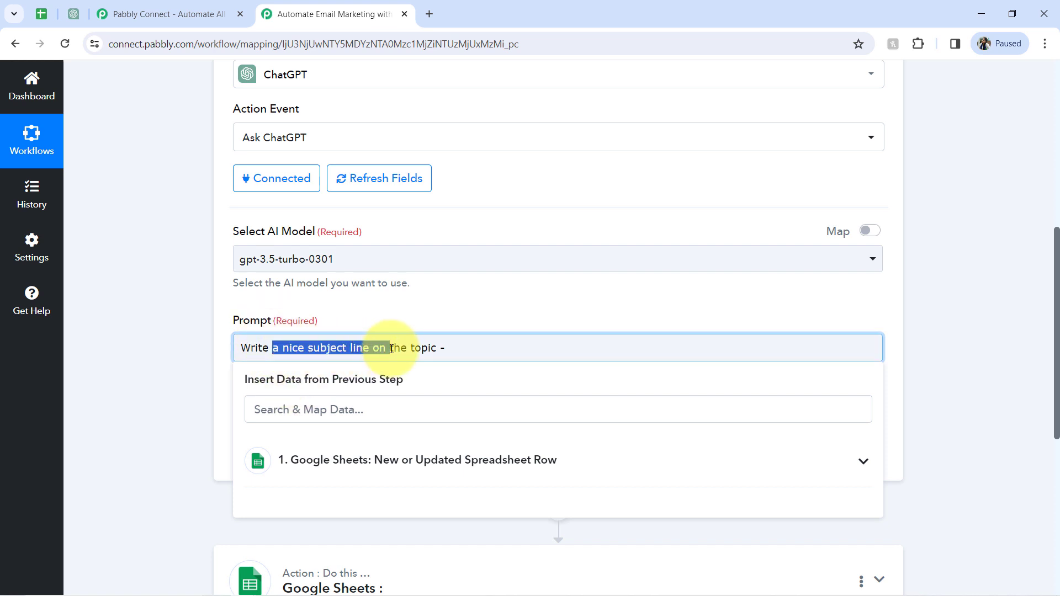
click(391, 349)
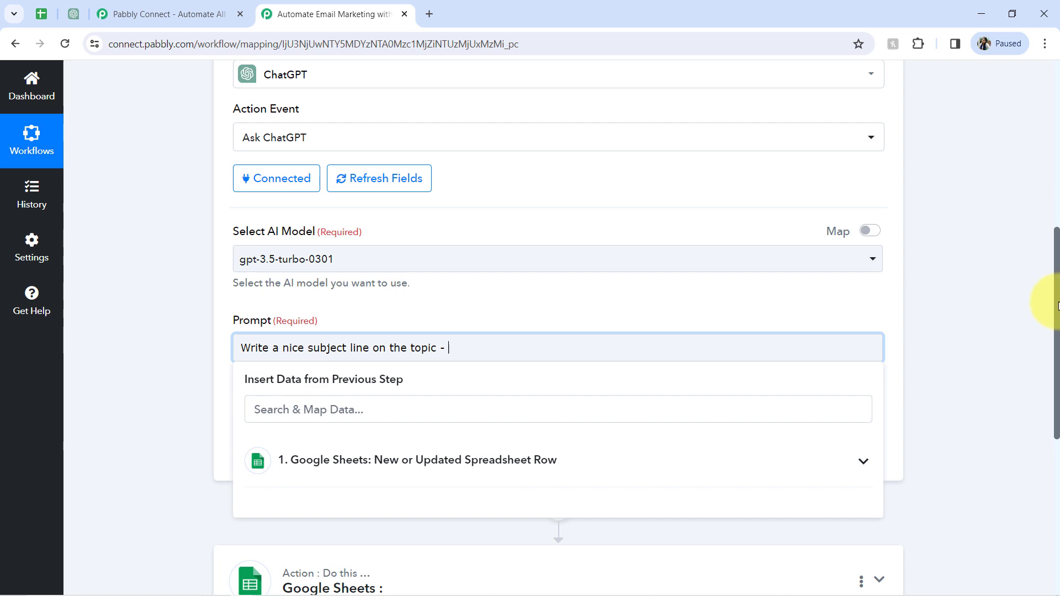
Review the Topic value in the Google Sheets trigger's received response and reopen the ChatGPT step.
drag(1057, 303, 1031, 194)
click(481, 150)
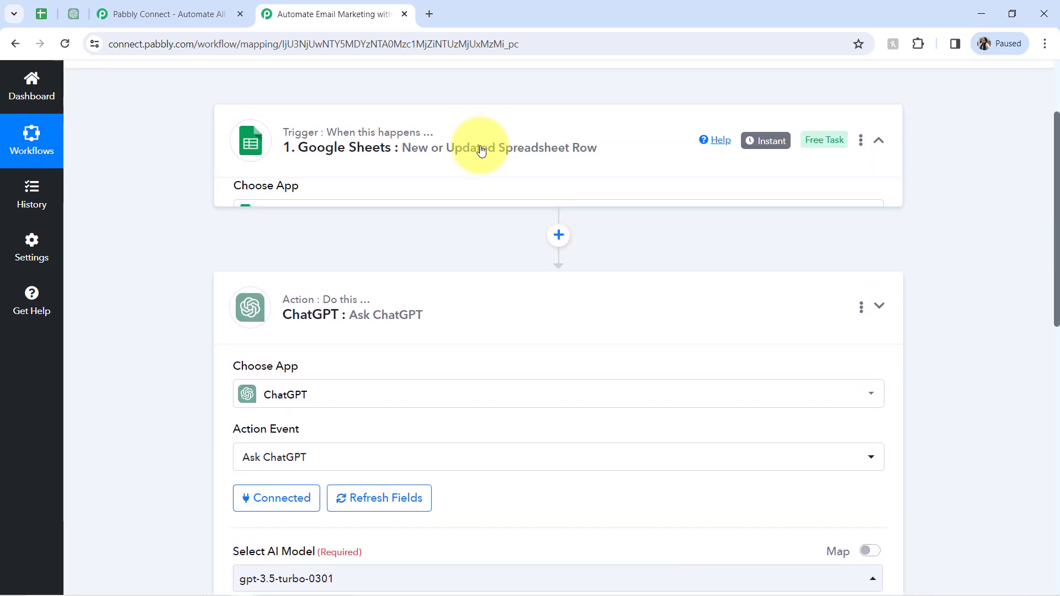
scroll(503, 241, up, 3)
drag(1058, 169, 1052, 436)
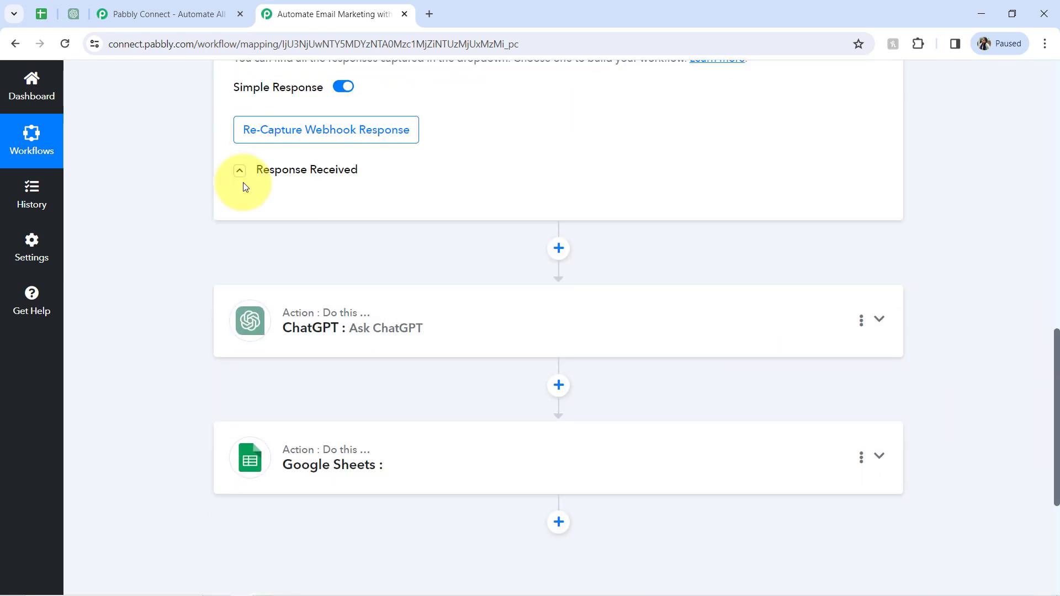
click(283, 174)
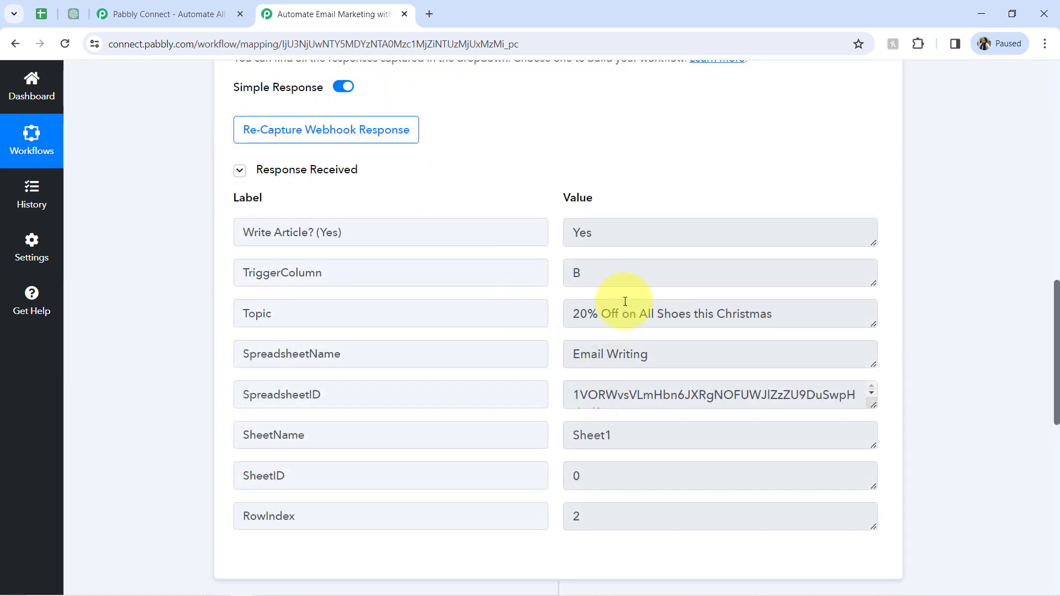
triple_click(625, 301)
drag(1057, 301, 1051, 449)
click(293, 214)
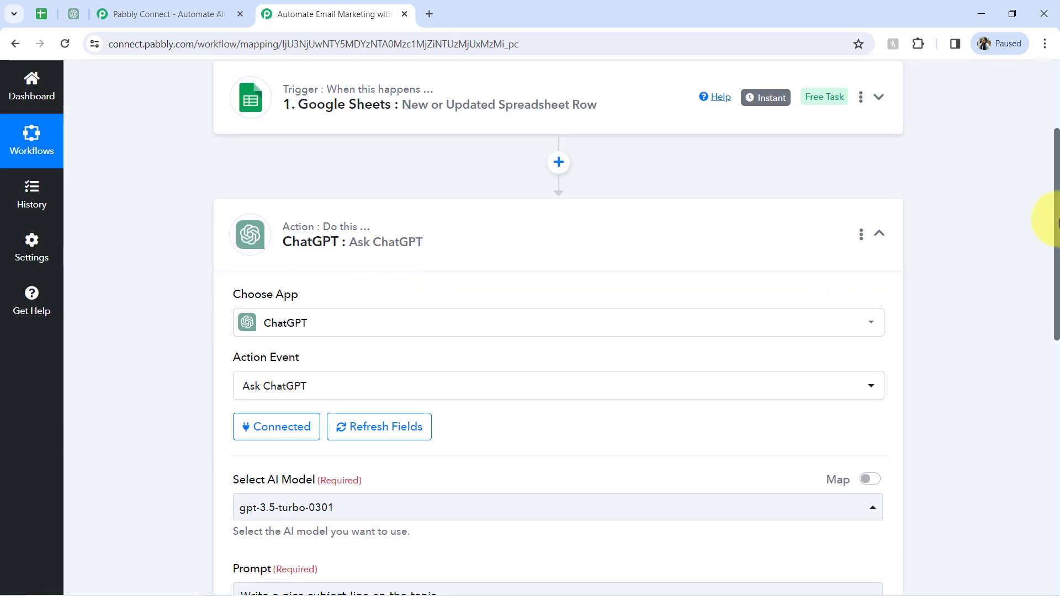
Map the Topic value from the Google Sheets trigger onto the end of the prompt and close the mapping list.
scroll(1041, 238, down, 6)
click(510, 224)
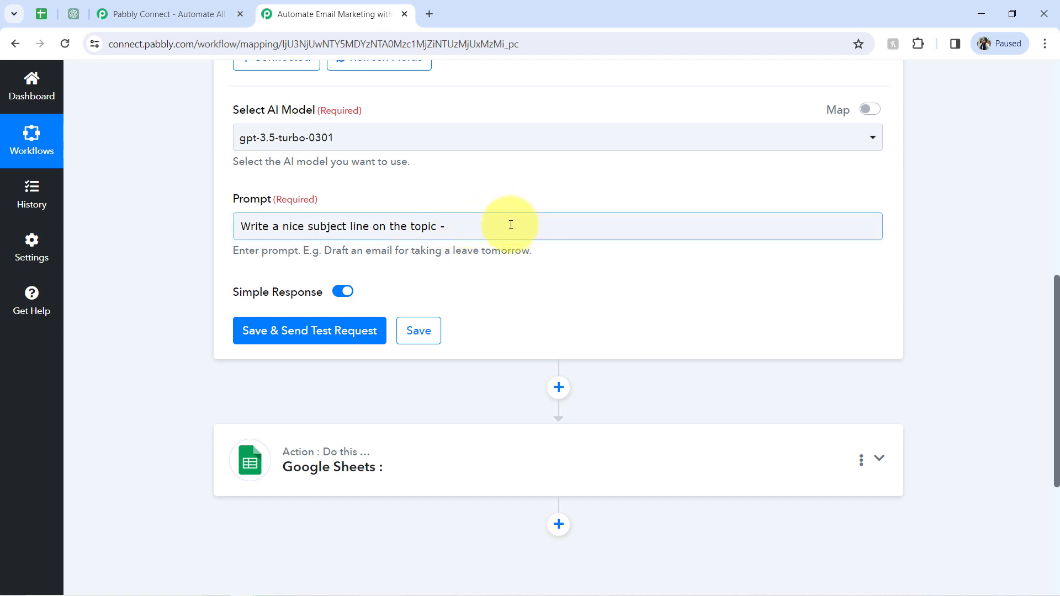
click(468, 227)
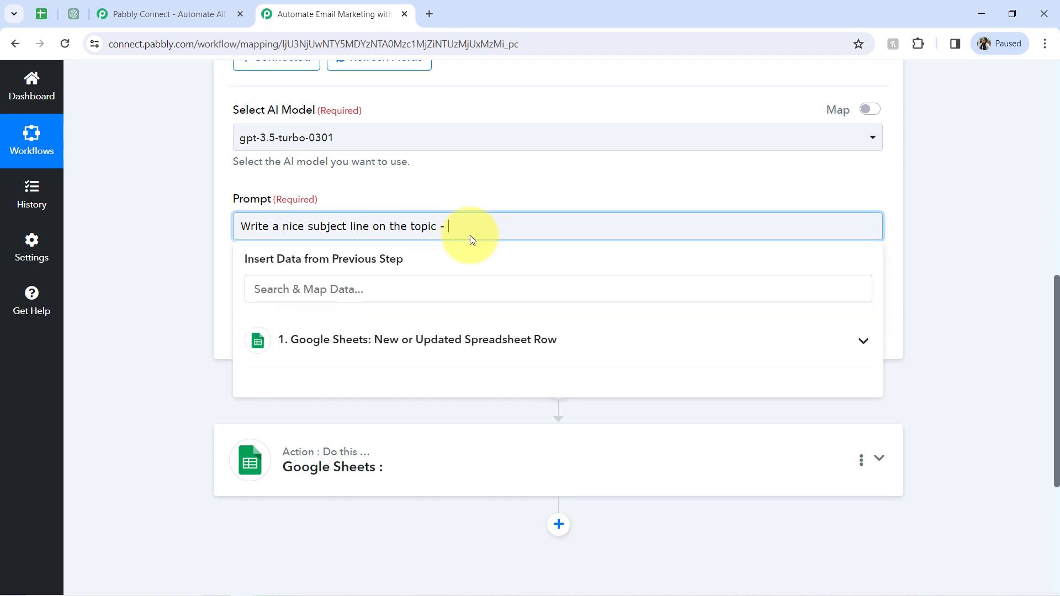
click(296, 339)
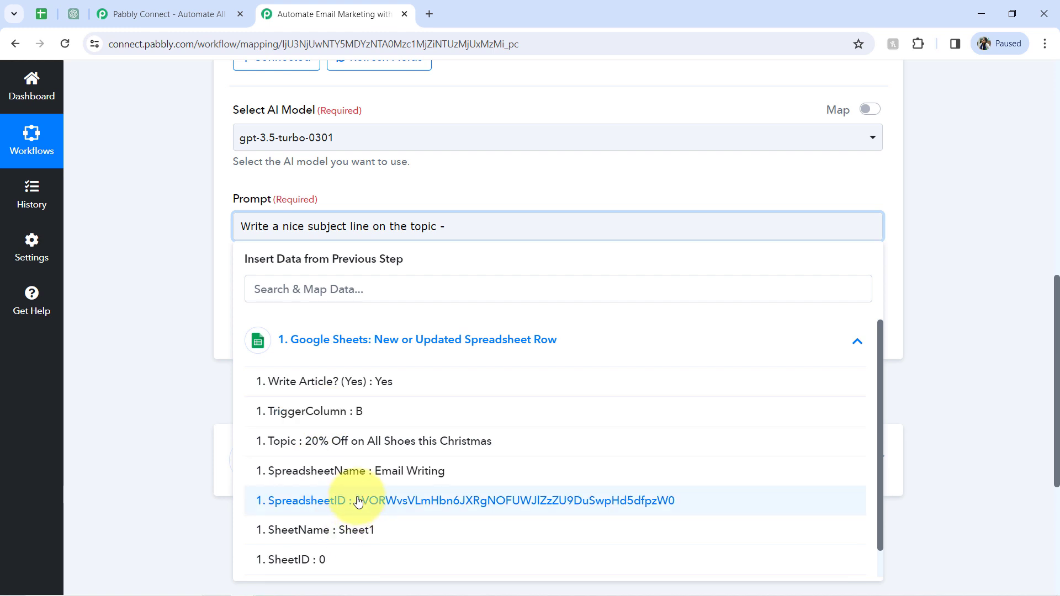
click(310, 445)
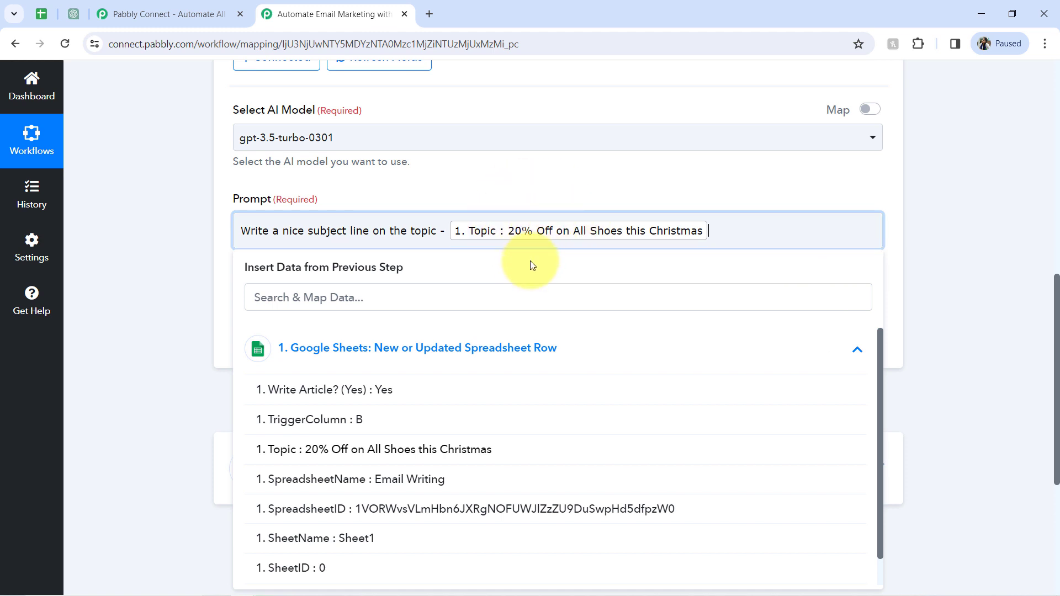
drag(275, 231, 356, 231)
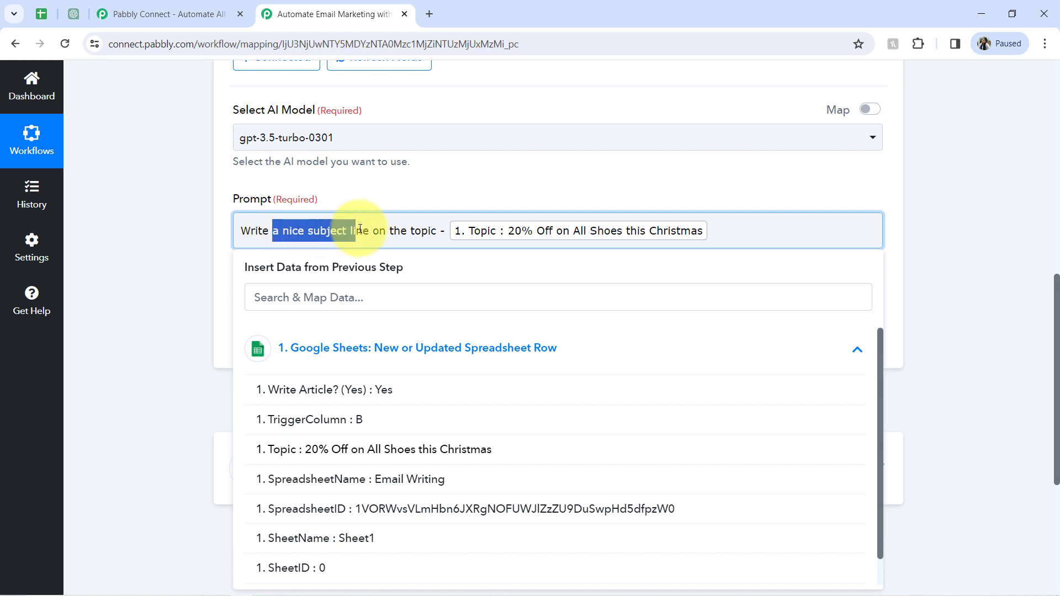
click(138, 273)
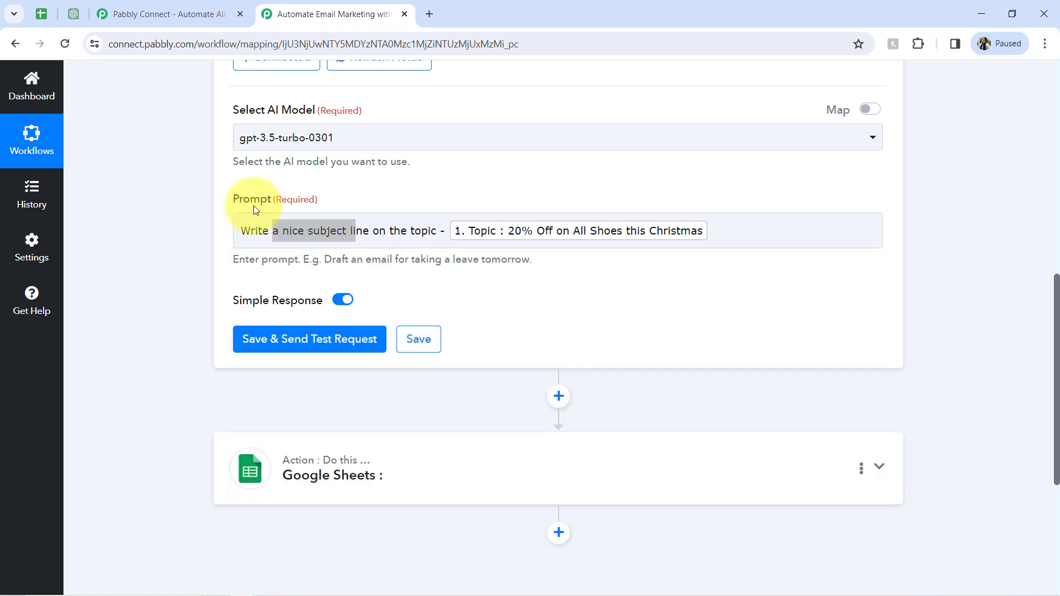
click(284, 231)
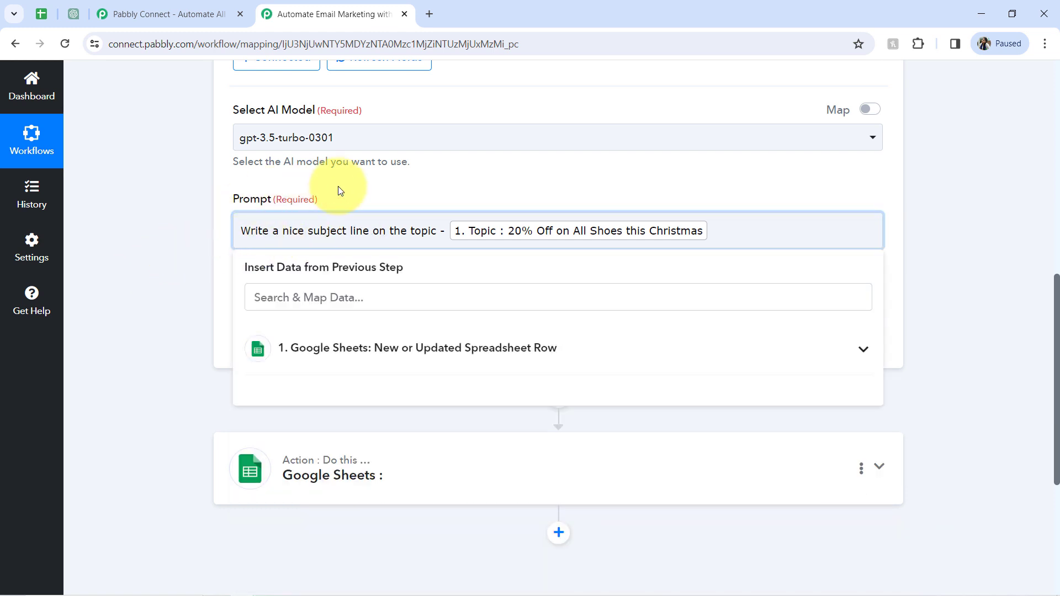
click(568, 212)
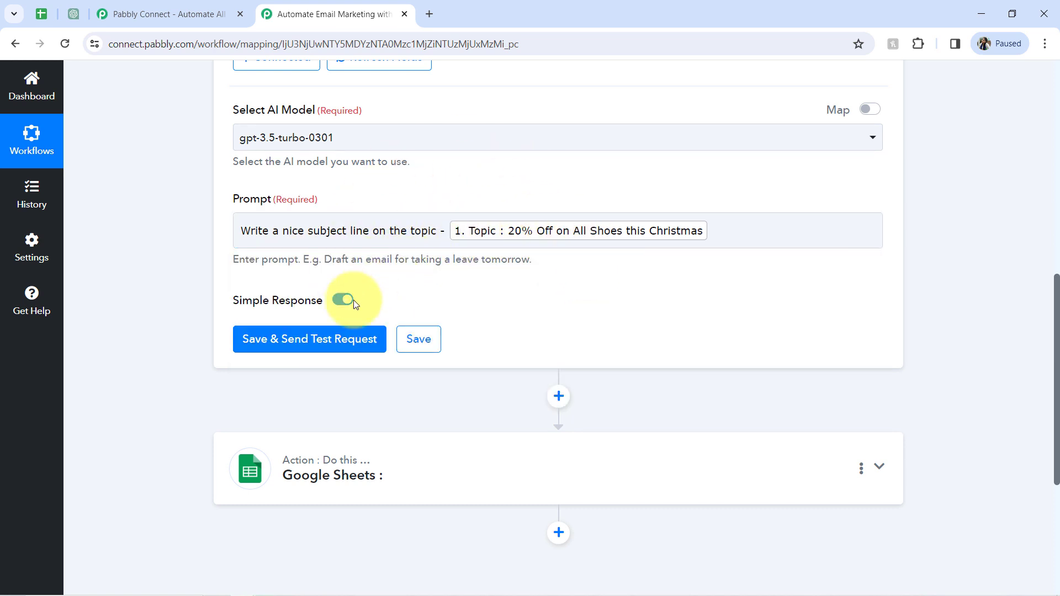
Save the ChatGPT step with a test request and keep its received response expanded.
click(269, 338)
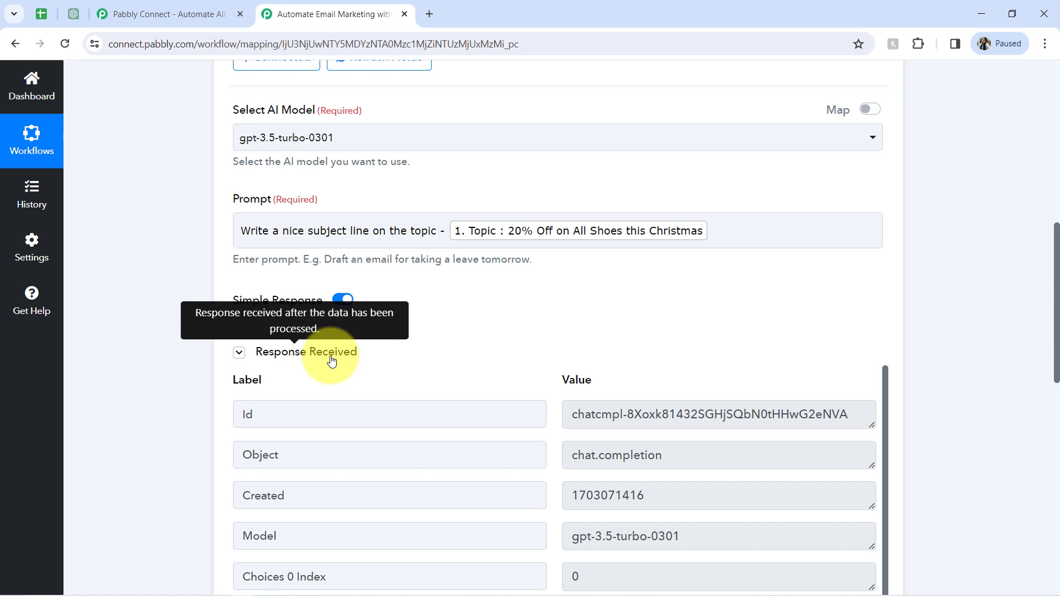
click(332, 360)
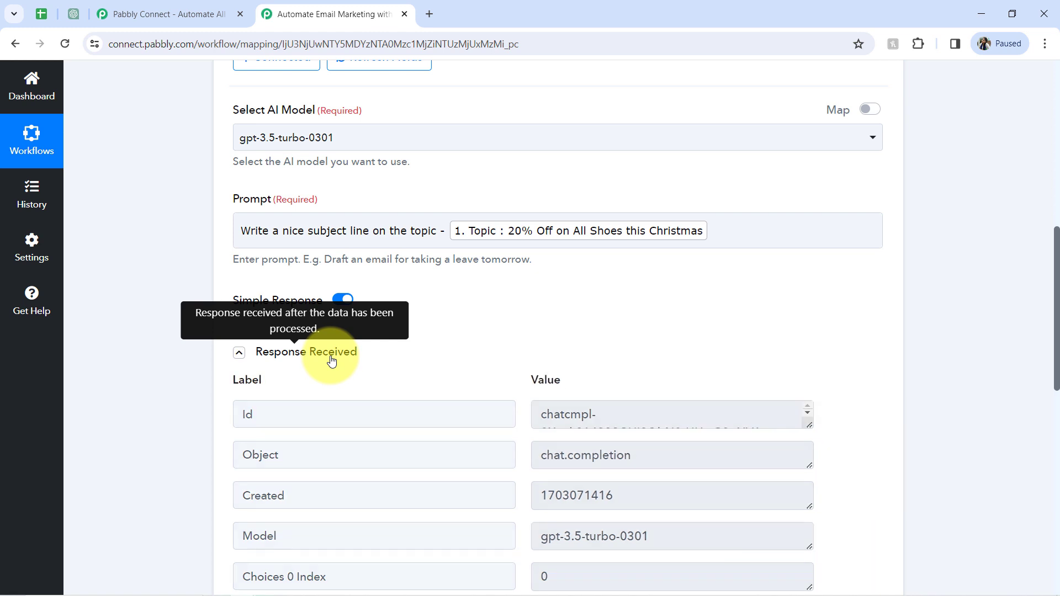
click(331, 360)
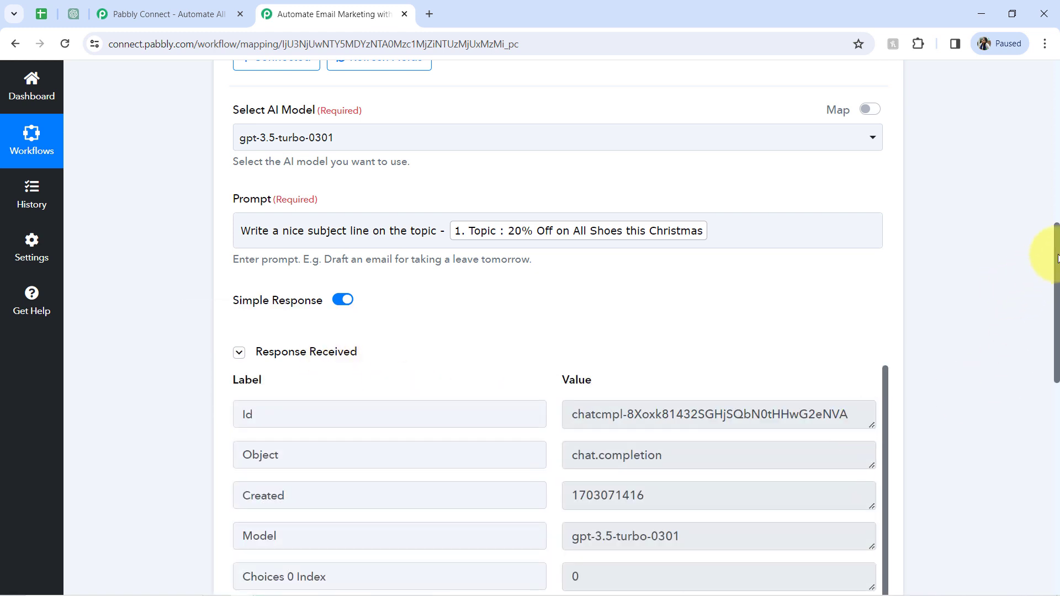
Enlarge the Choices 0 Message Content value in the ChatGPT response and read the generated subject line.
drag(1056, 245, 1038, 350)
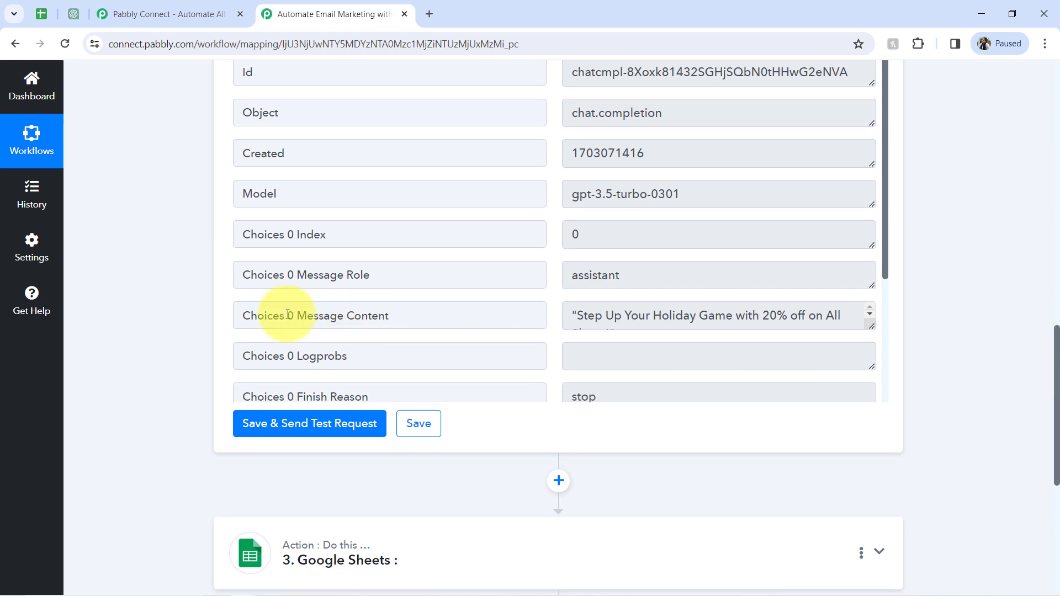
drag(265, 316, 421, 322)
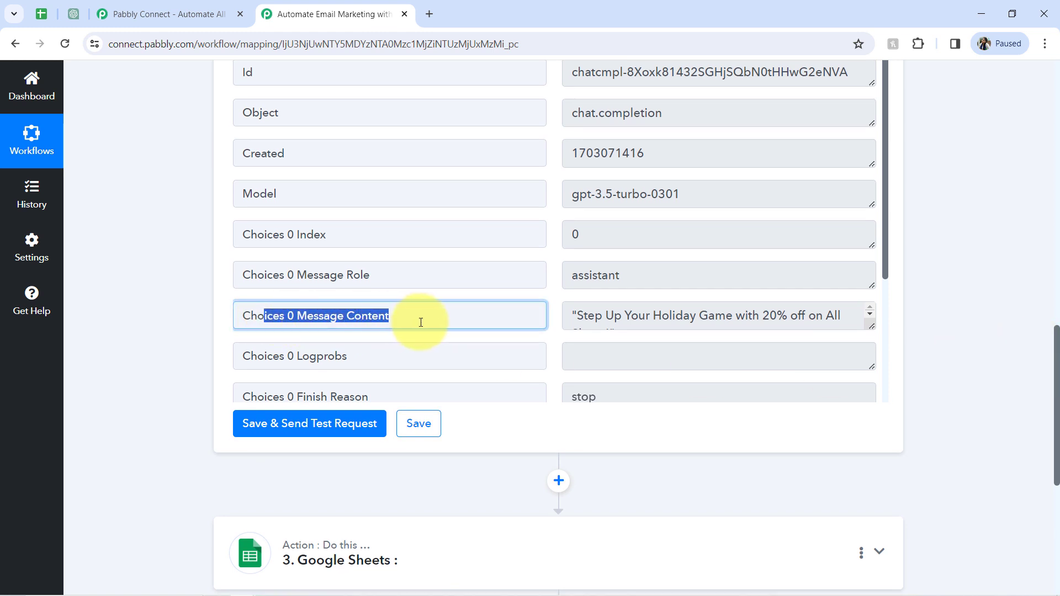
drag(885, 120, 871, 294)
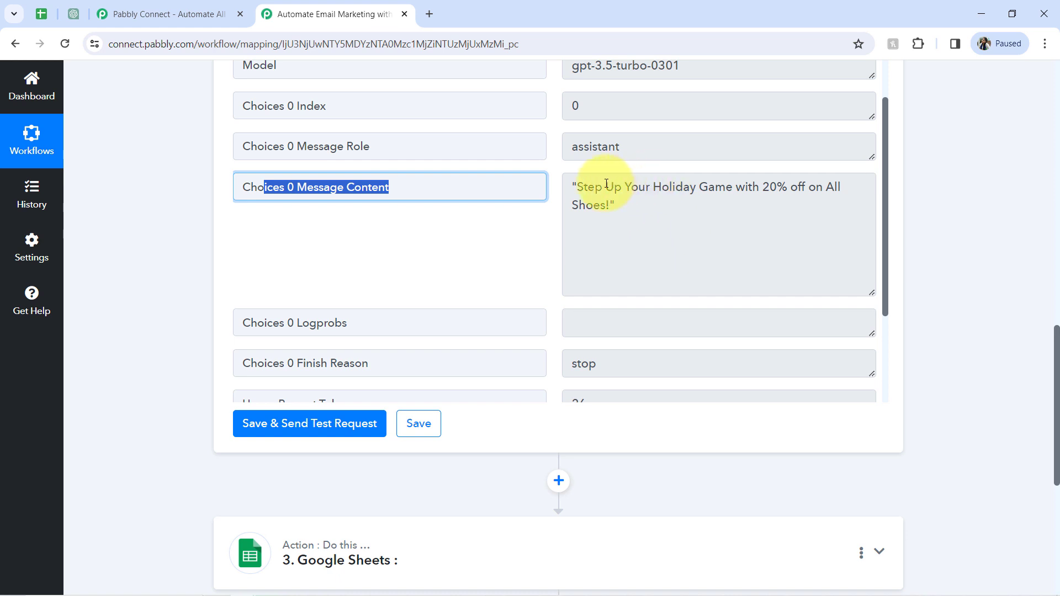
mouse_move(591, 188)
mouse_down()
mouse_move(804, 194)
mouse_move(588, 200)
mouse_up()
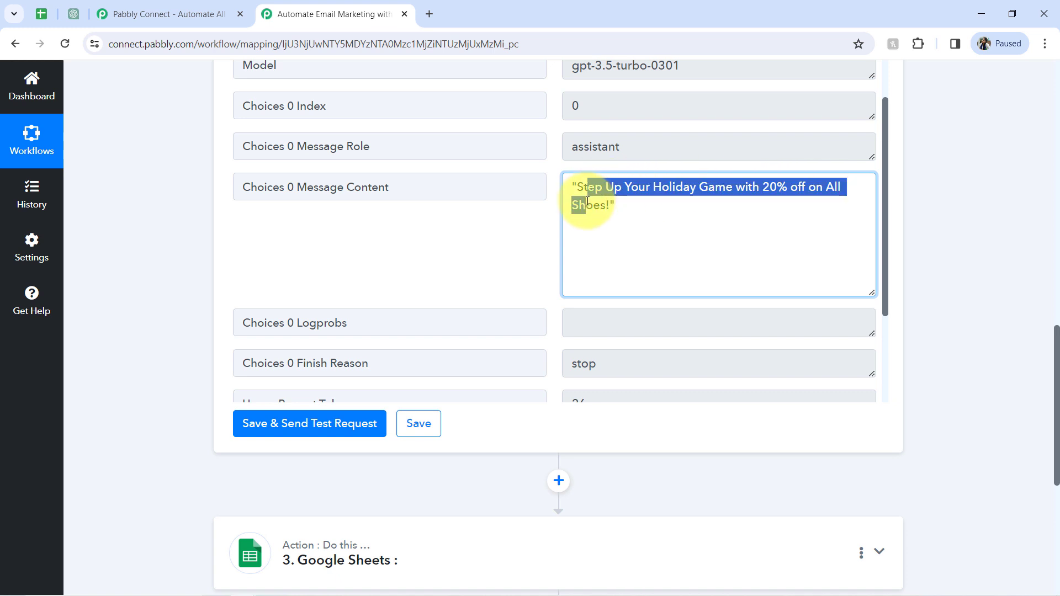
triple_click(587, 203)
triple_click(601, 185)
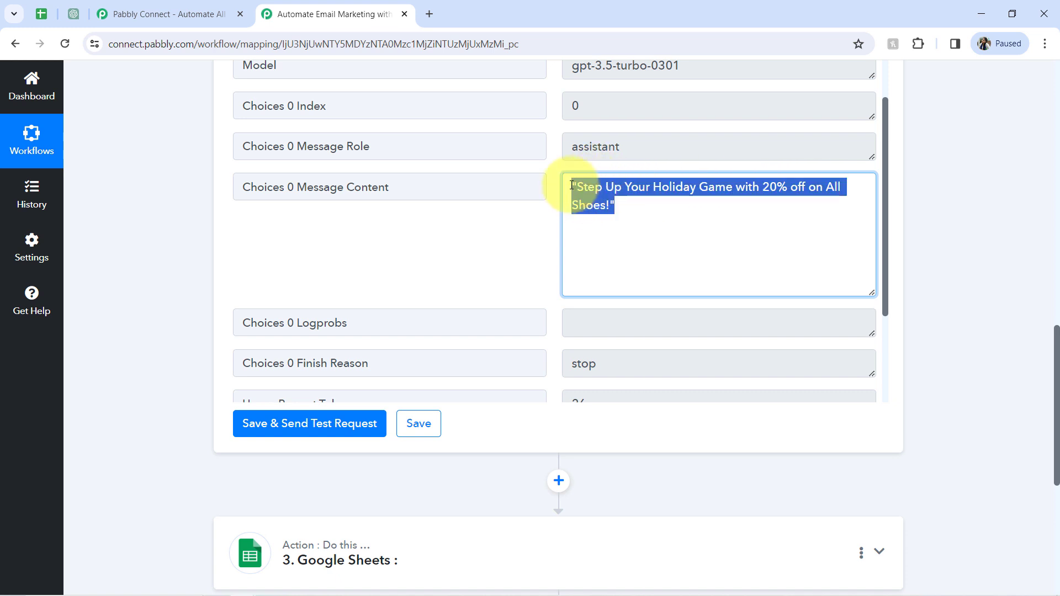
Add a ChatGPT action step between the existing ChatGPT step and the Google Sheets step.
triple_click(608, 192)
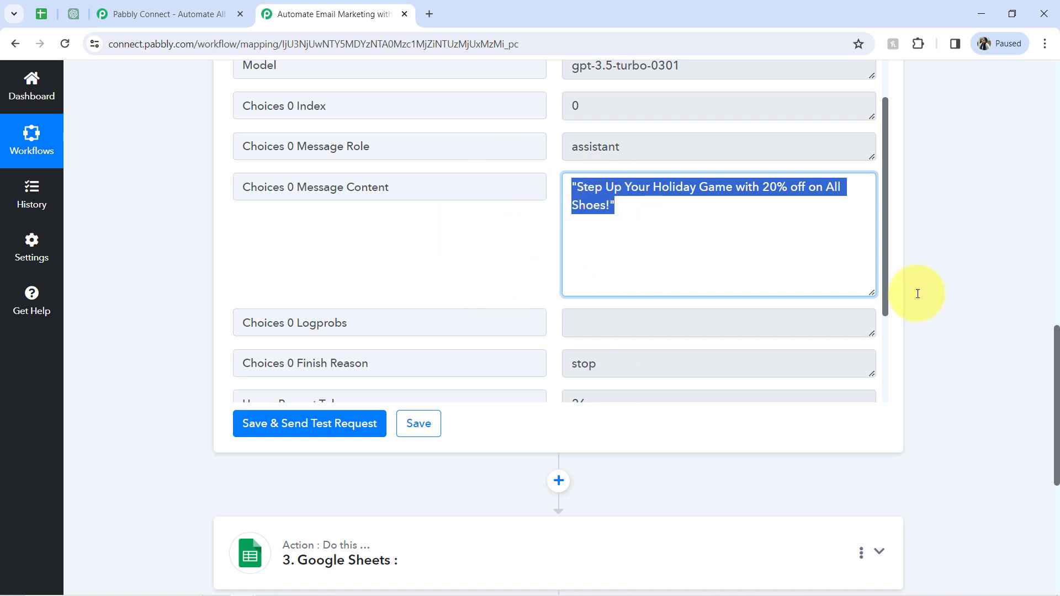
drag(1055, 347, 876, 407)
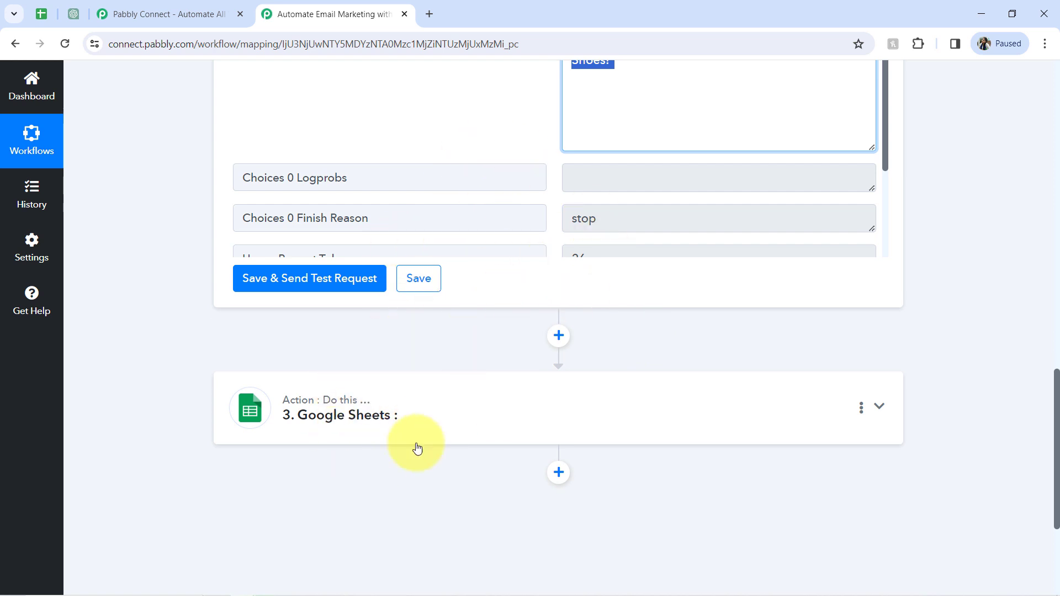
click(566, 344)
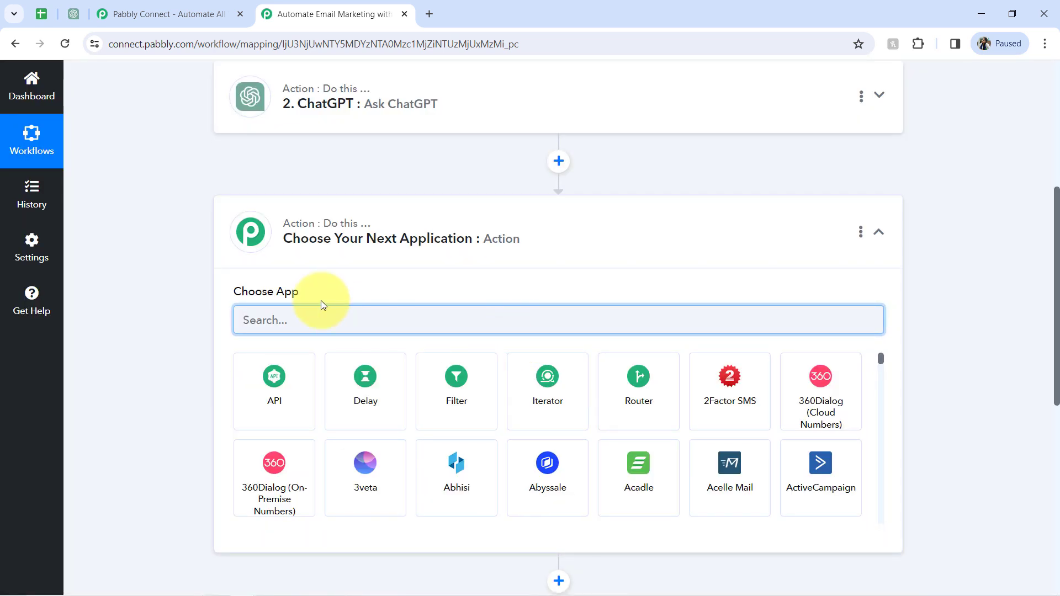
text(ch)
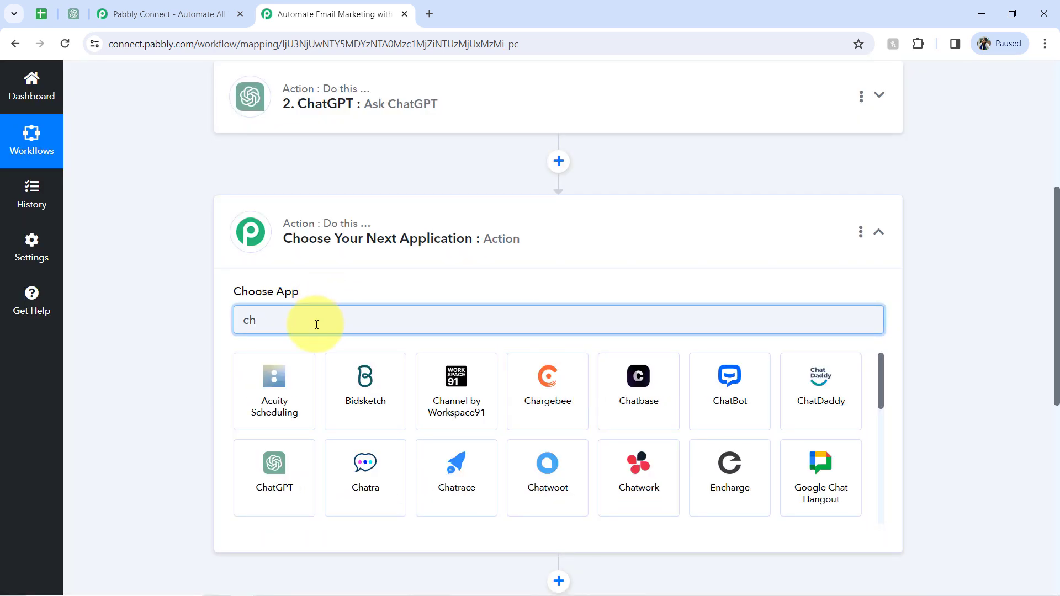
text(a)
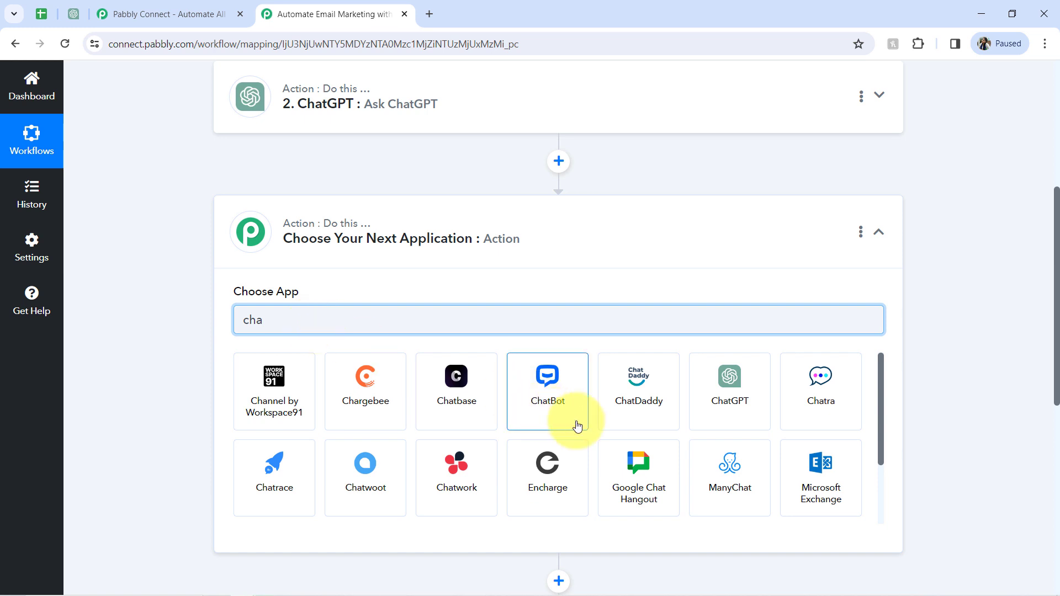
click(728, 396)
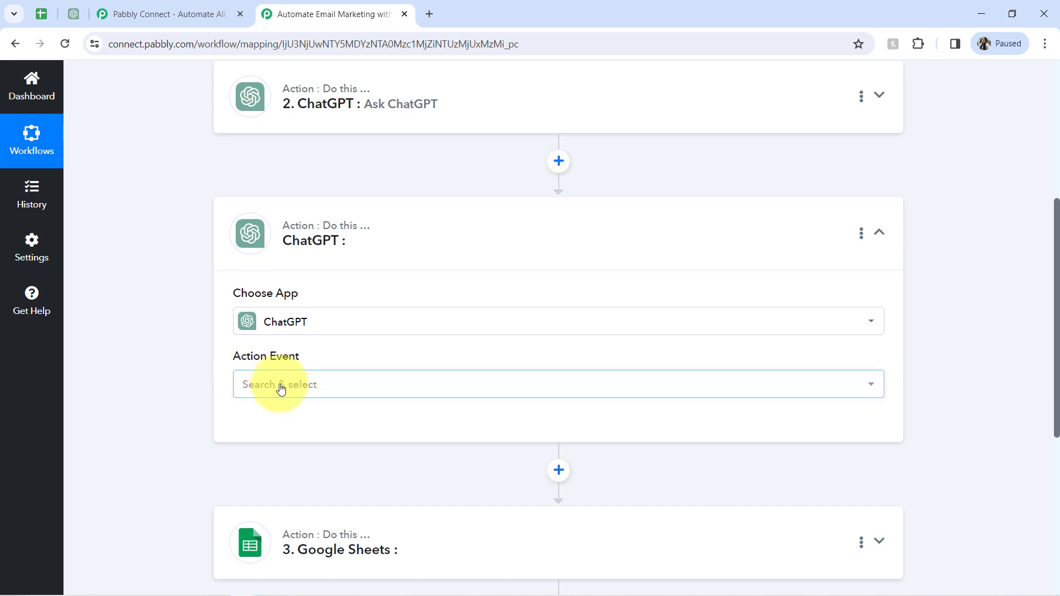
Set the new step's action event to Ask ChatGPT and connect it through the existing connection ChatGPT #5.
click(249, 380)
click(280, 473)
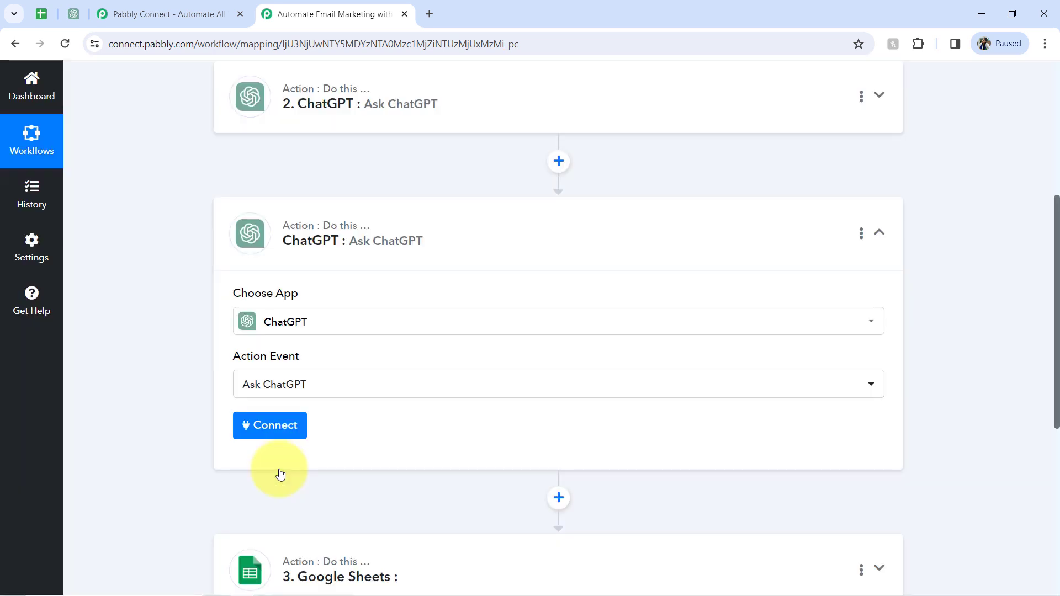
click(262, 422)
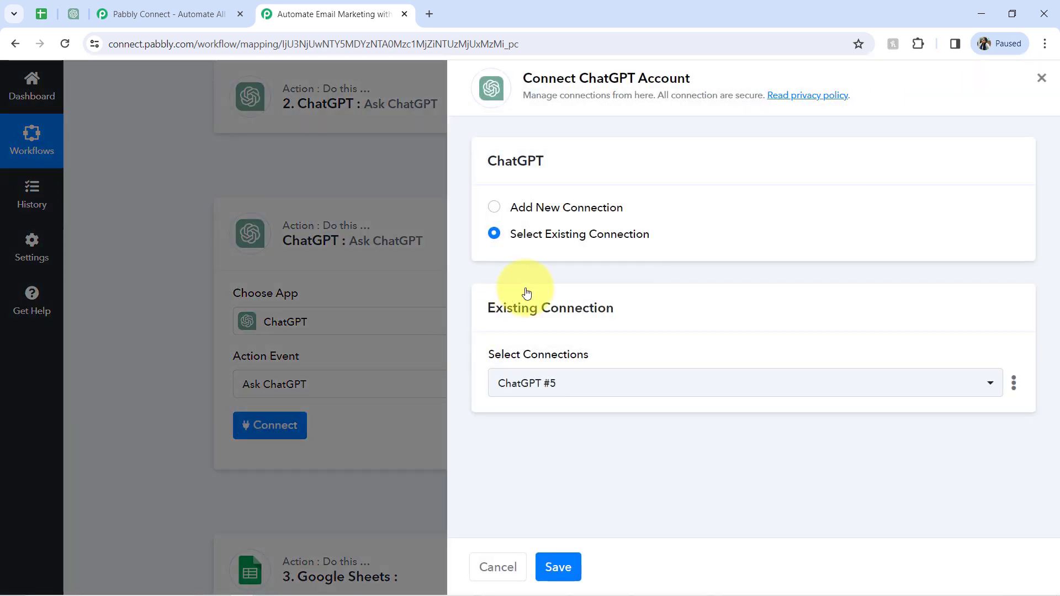
click(558, 567)
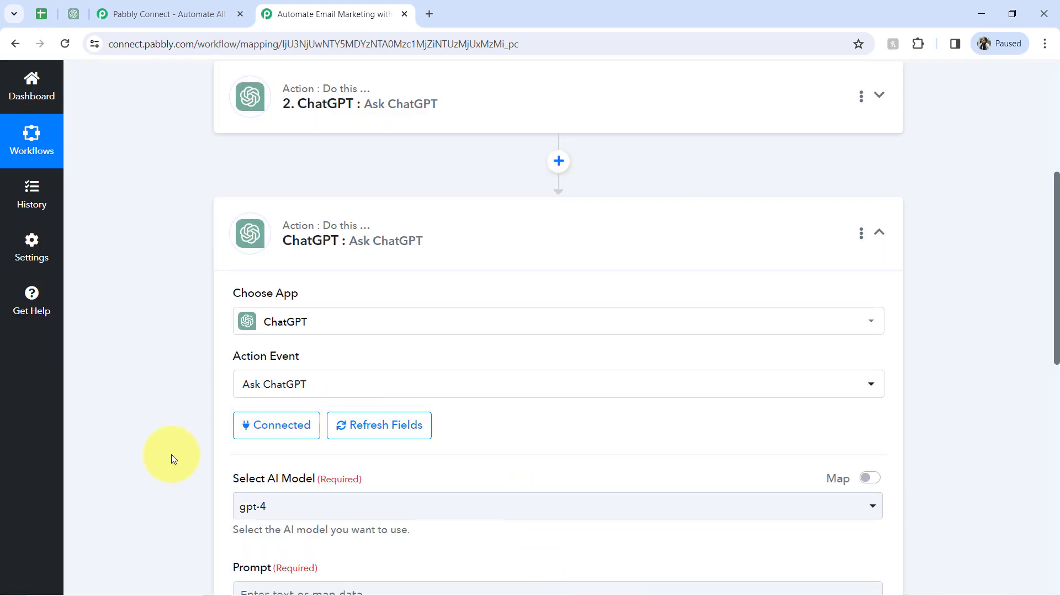
Select gpt-3.5-turbo-0301 as the AI model for the new ChatGPT step.
scroll(171, 455, down, 4)
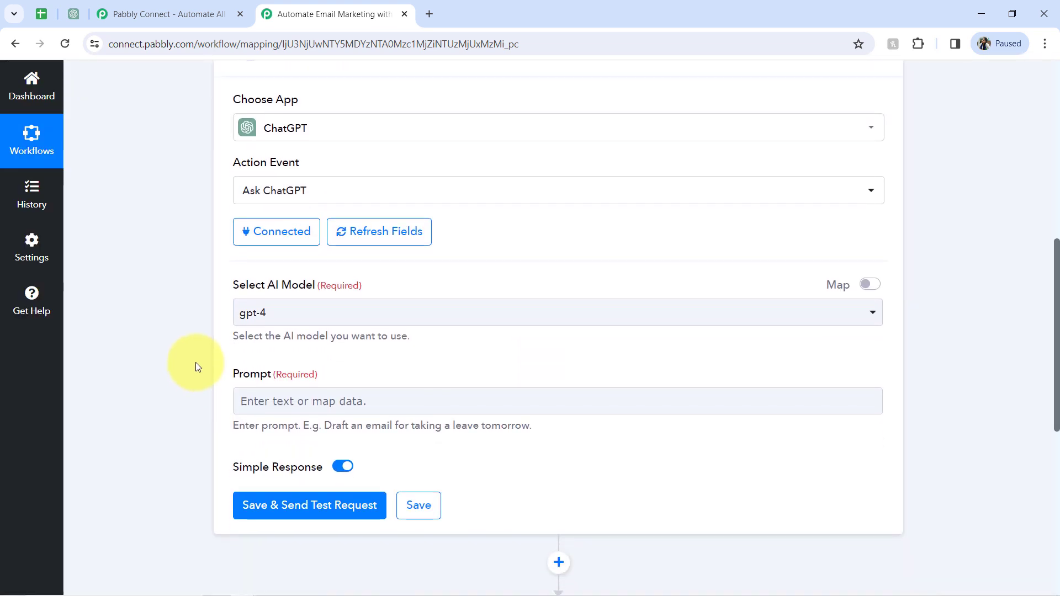
scroll(237, 275, down, 3)
click(246, 175)
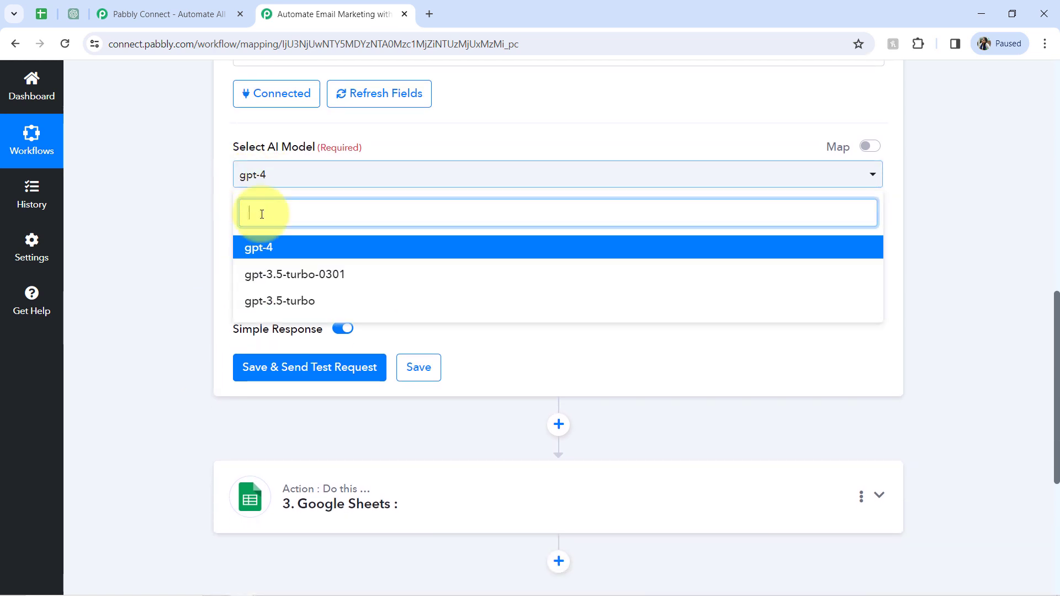
click(269, 274)
Enter the prompt "Write an email on the topic -" followed by the mapped Google Sheets Topic value, and save with a test request.
click(295, 264)
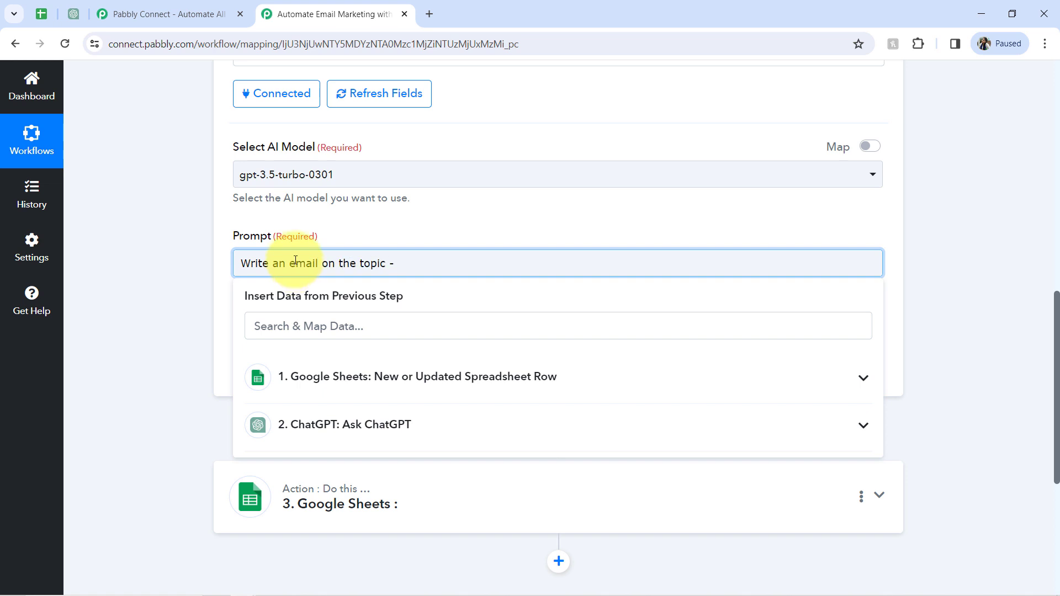
click(305, 378)
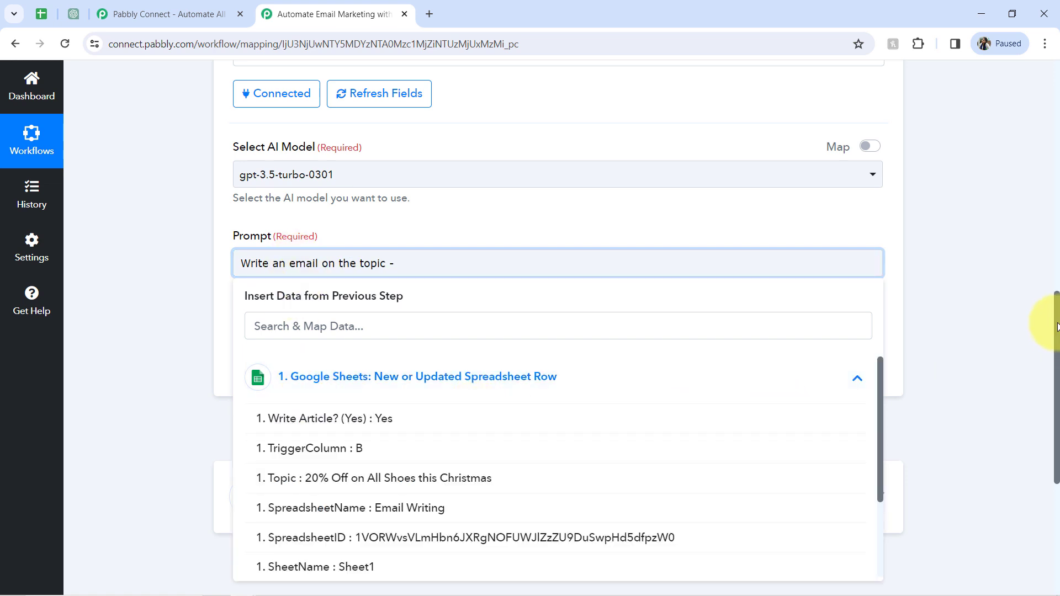
scroll(1054, 386, down, 2)
click(406, 396)
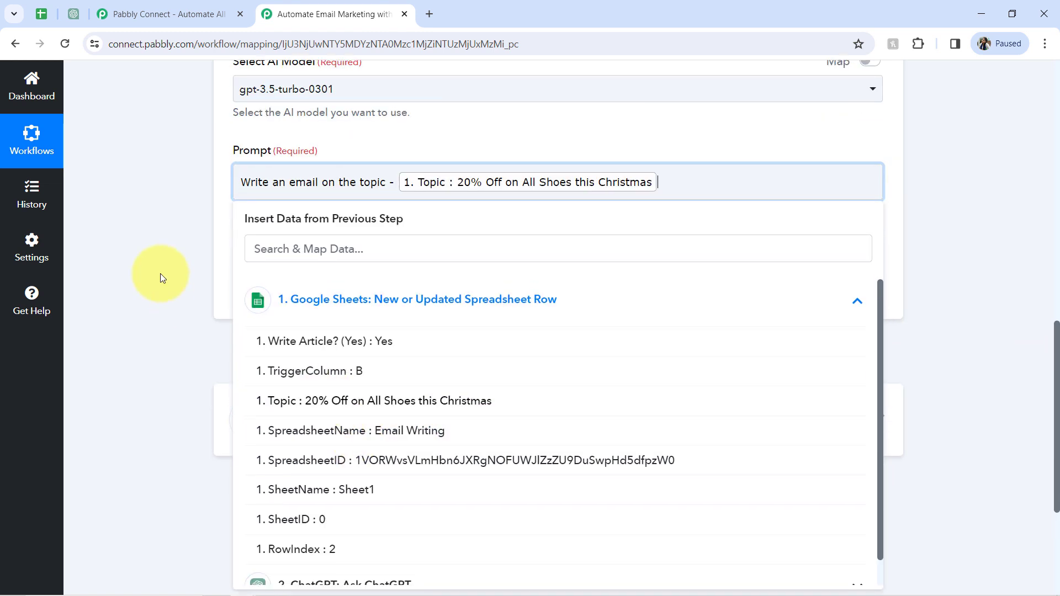
click(160, 276)
click(280, 288)
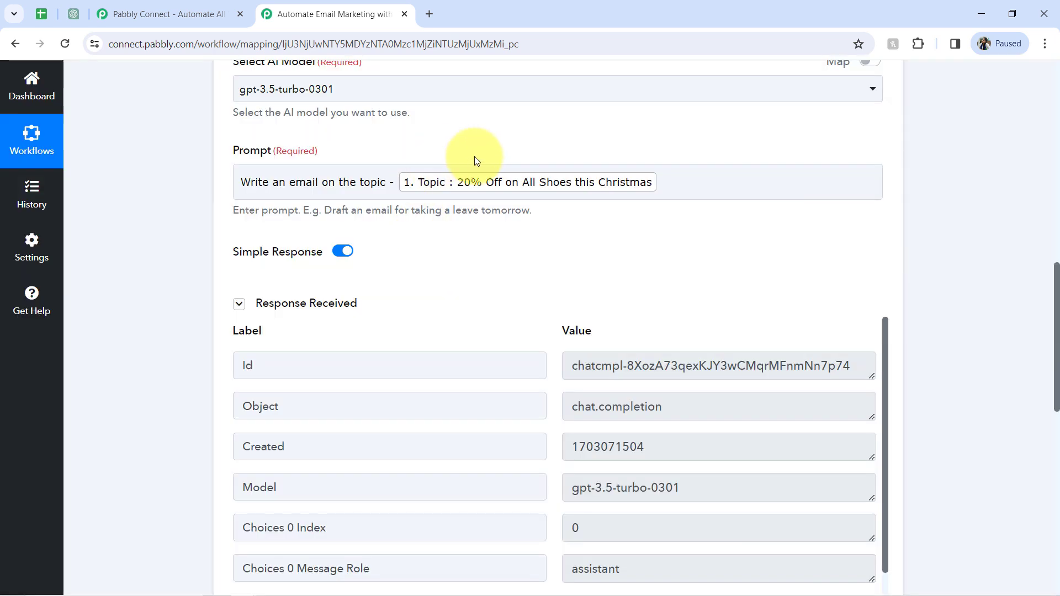
Enlarge the Choices 0 Message Content value in the new response and read the email's greeting and opening line.
drag(1059, 298, 979, 367)
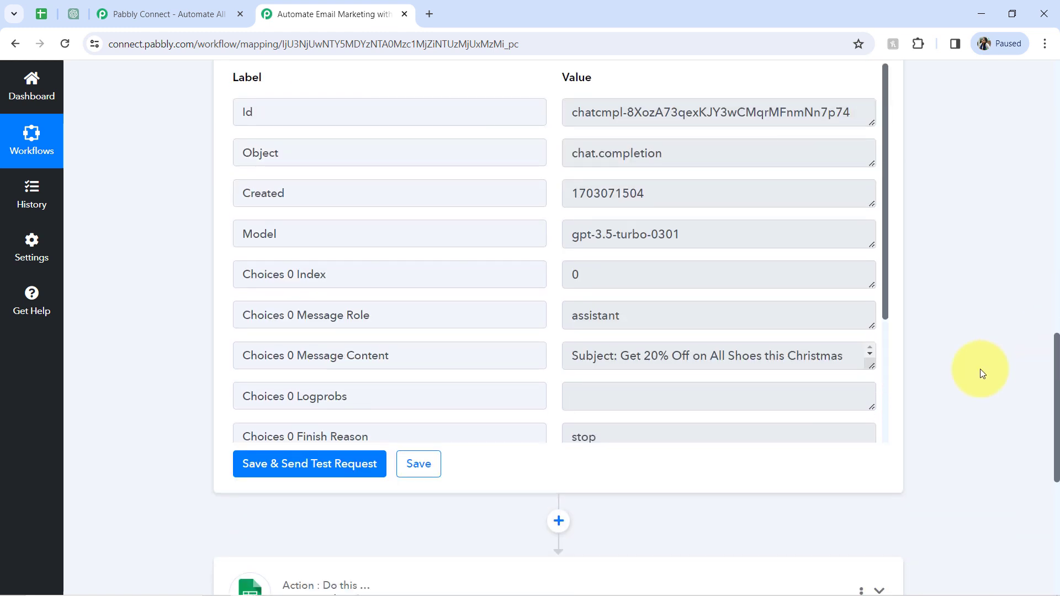
drag(280, 354, 432, 356)
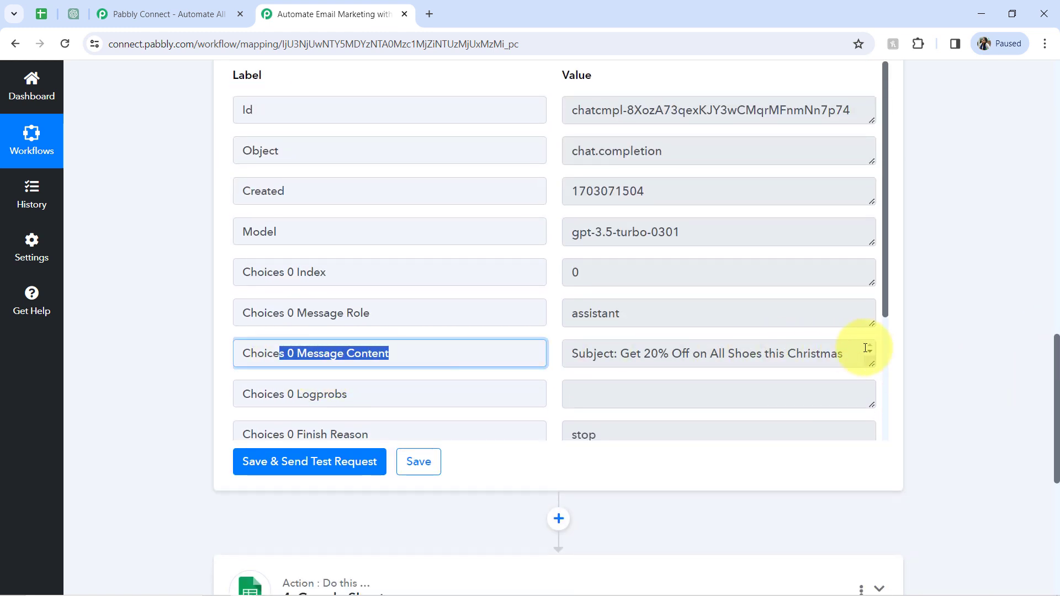
drag(873, 368, 869, 433)
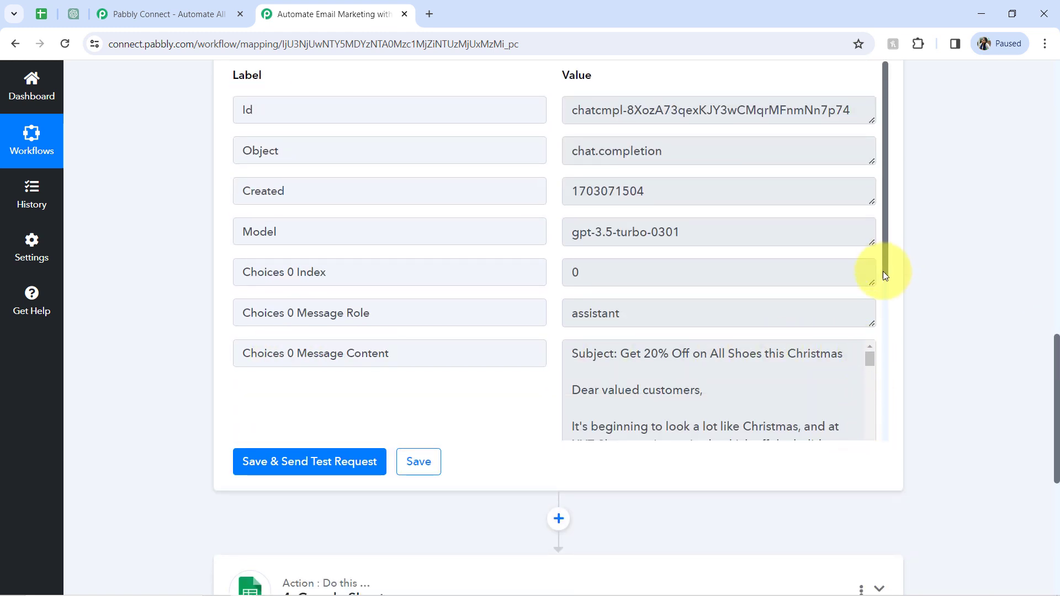
drag(887, 232, 878, 365)
drag(572, 157, 718, 159)
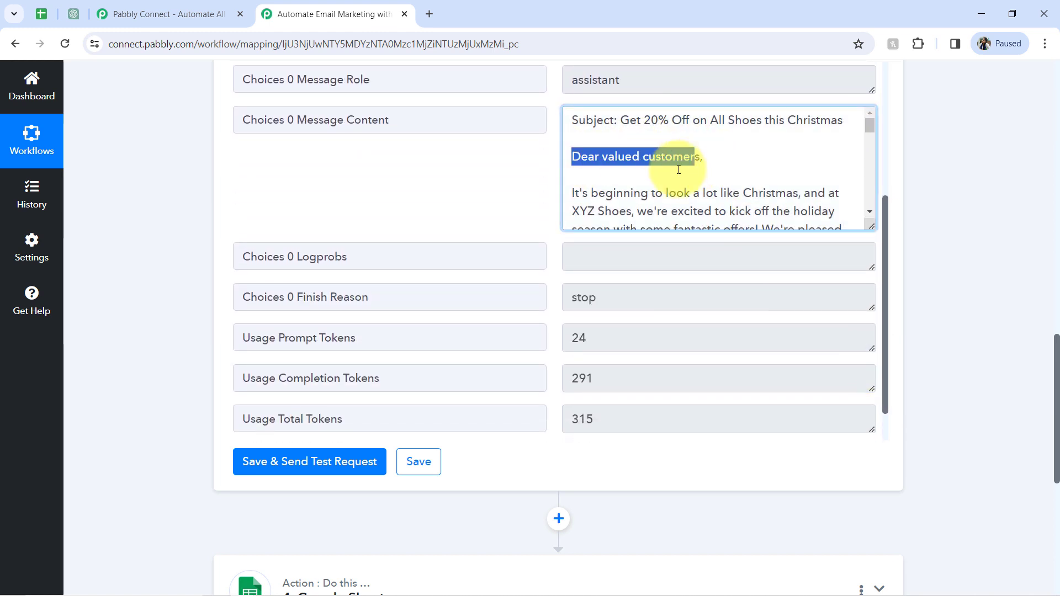
drag(616, 194, 722, 196)
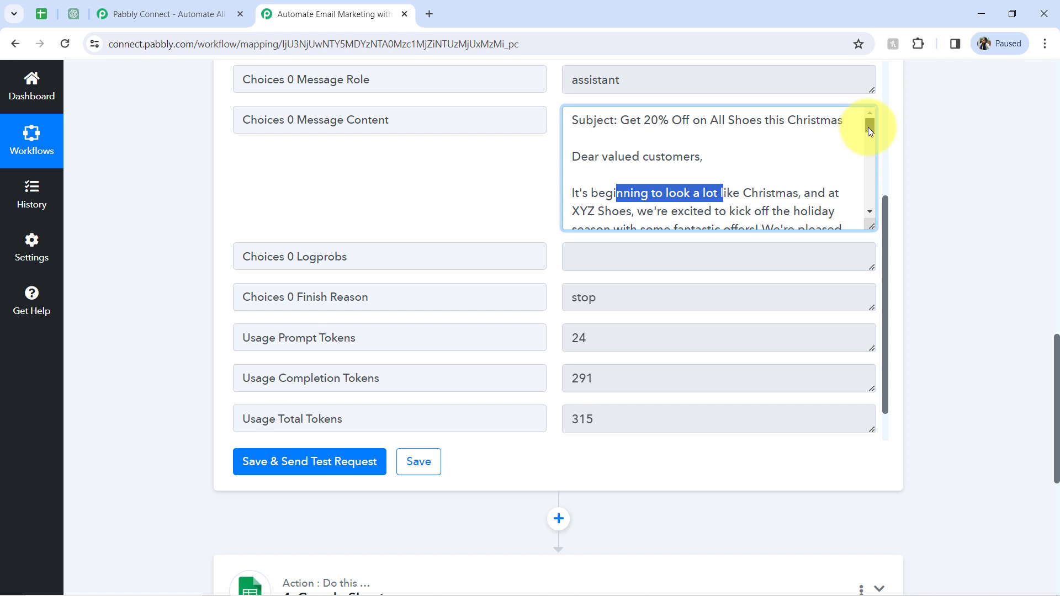
Read through the generated email, checking the company name in the body and the sender details in the closing signature.
drag(867, 127, 869, 135)
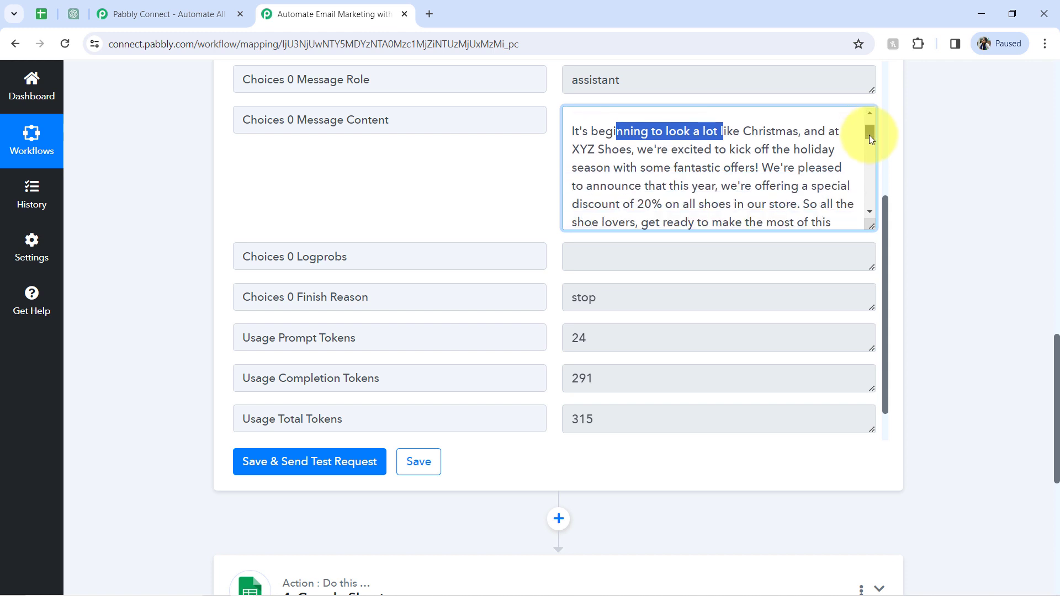
scroll(869, 135, down, 1)
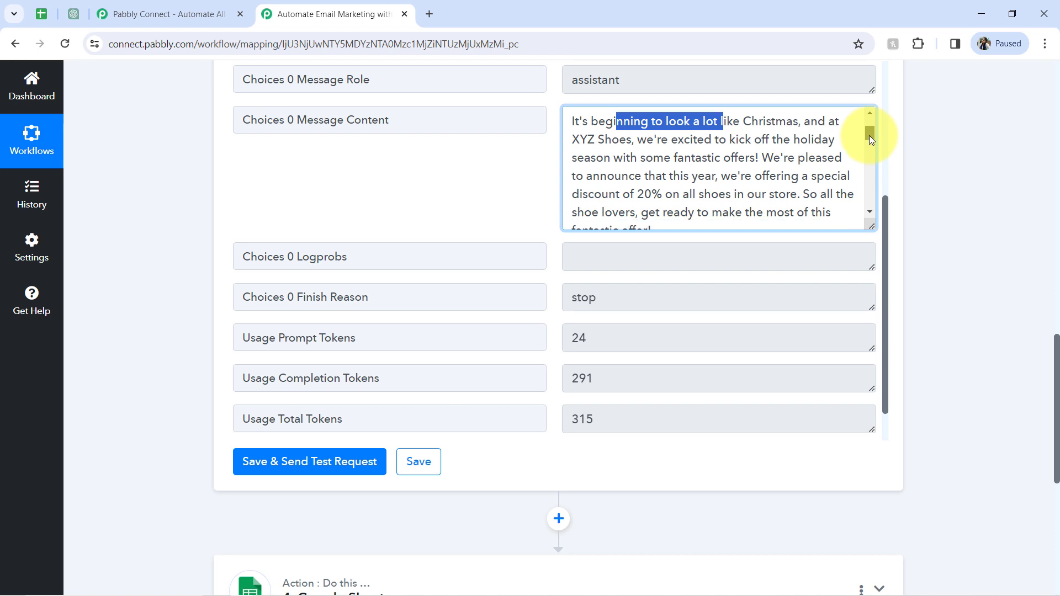
click(584, 140)
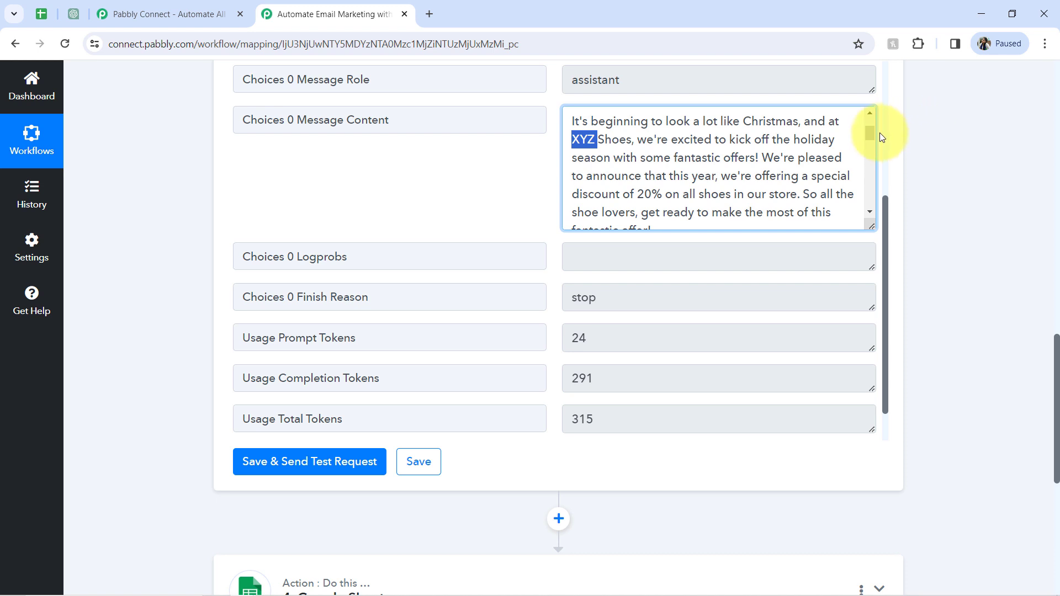
drag(869, 133, 866, 213)
drag(582, 198, 665, 197)
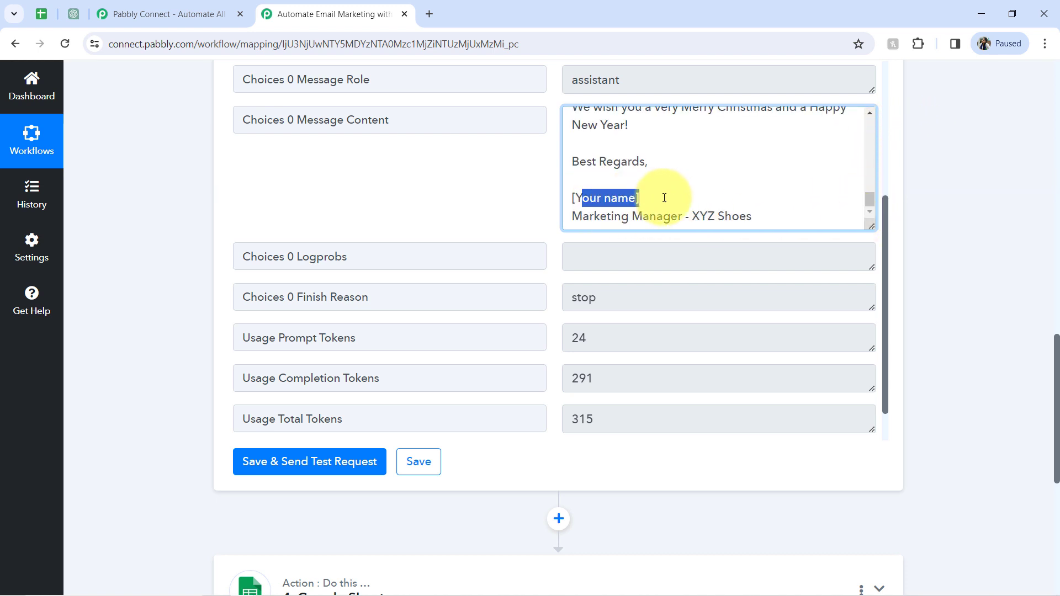
drag(614, 220, 633, 219)
drag(725, 216, 739, 217)
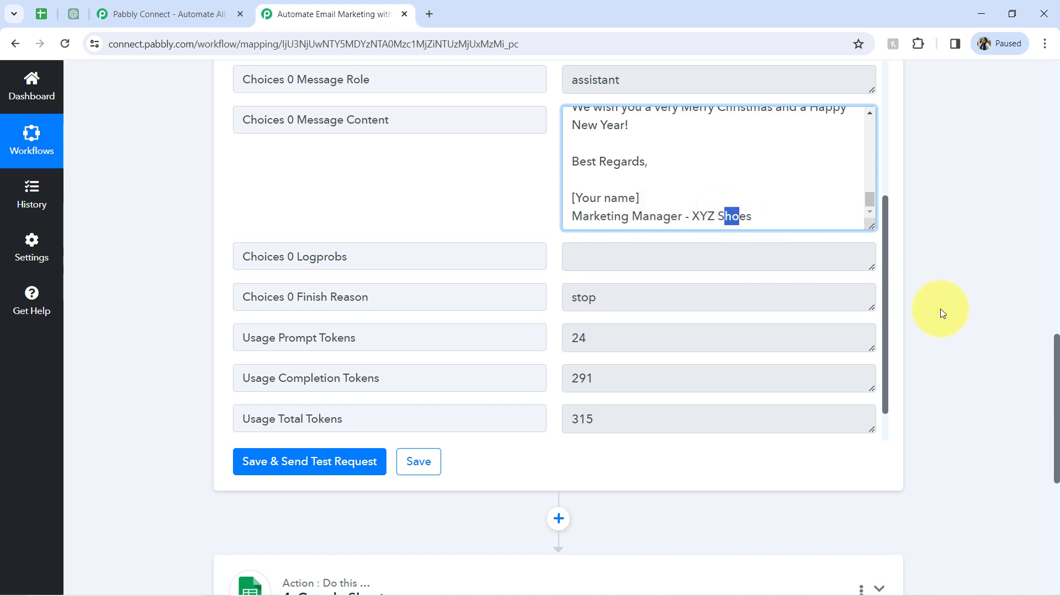
Extend the prompt with a request to add the sender's name and "My Company name is ABC Shoe n Store", and resend the test request.
drag(1056, 413, 1018, 328)
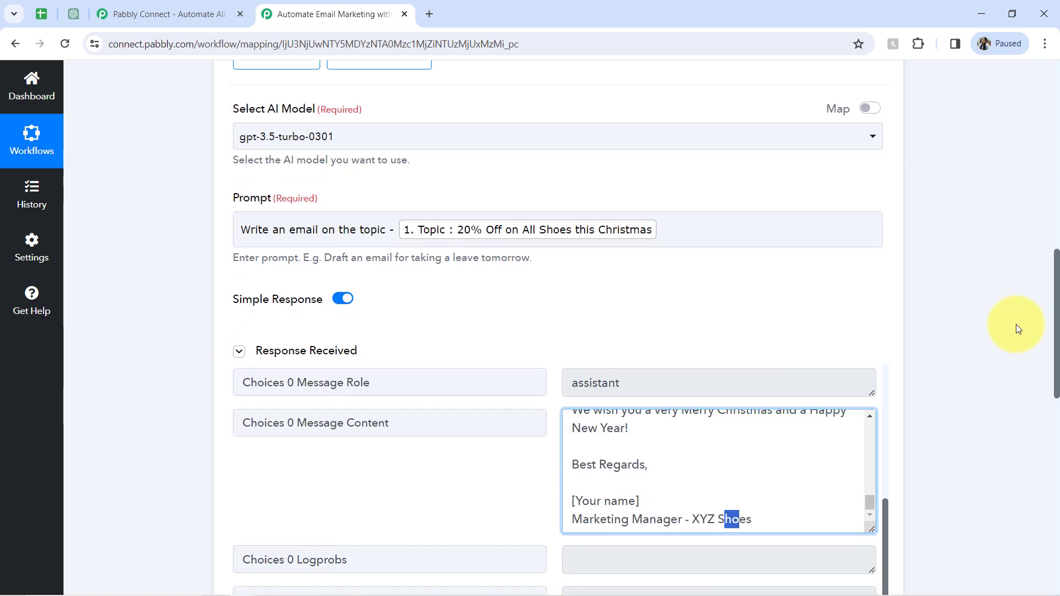
click(646, 183)
click(683, 242)
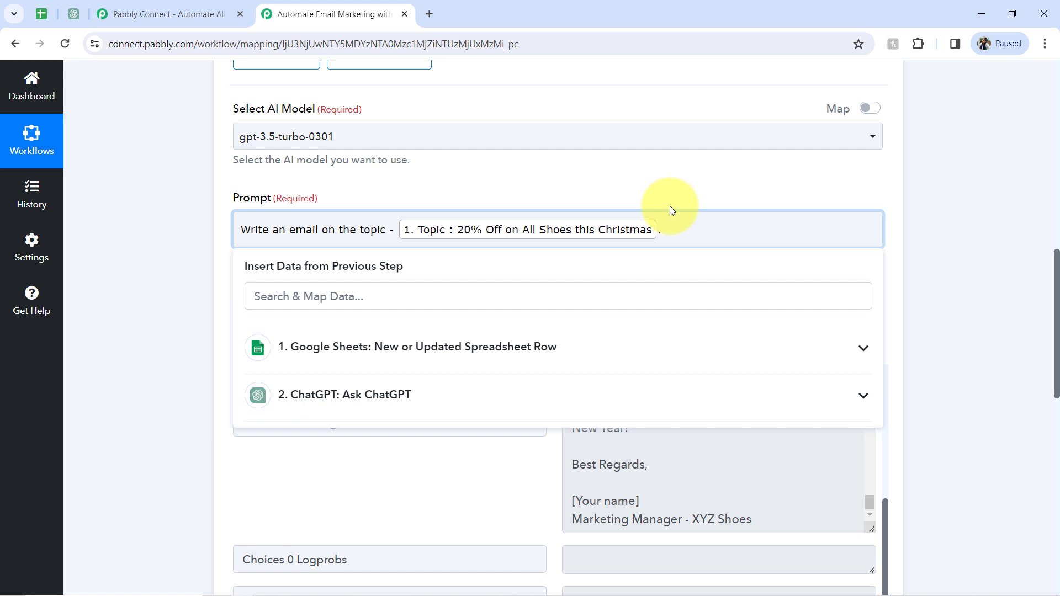
text(. Kindly add the sender name as So)
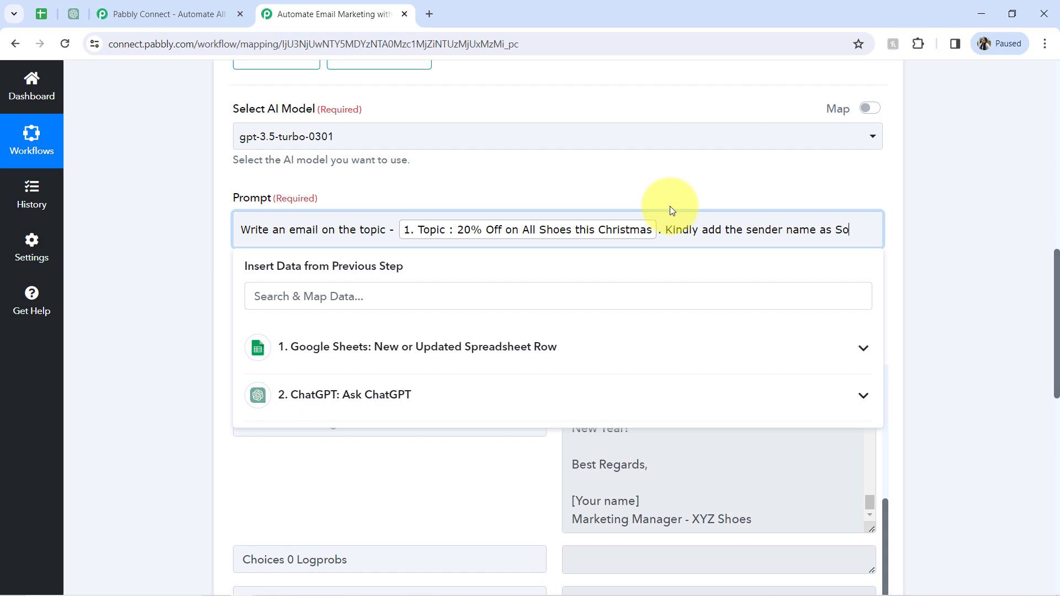
text(nam)
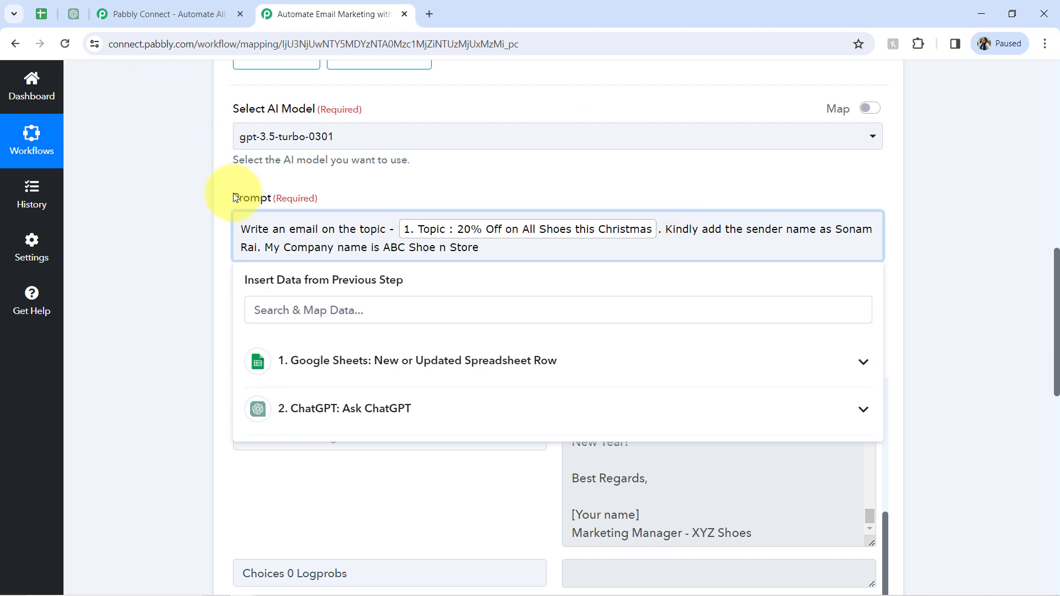
click(164, 294)
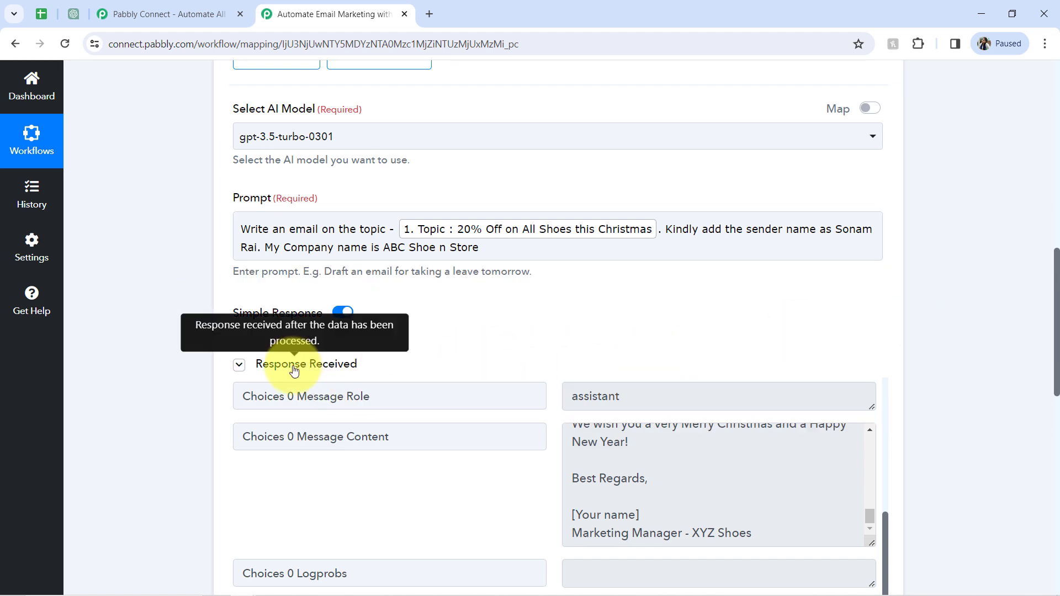
click(268, 360)
click(279, 404)
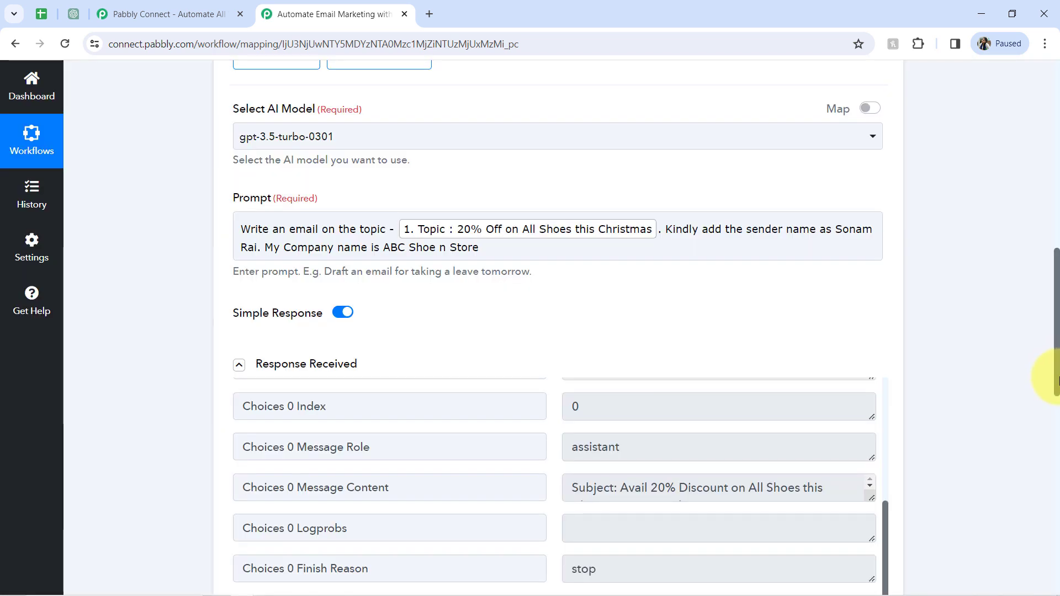
Enlarge the regenerated Choices 0 Message Content value and check the company name and the sender's signature in the email.
drag(1056, 378, 1043, 428)
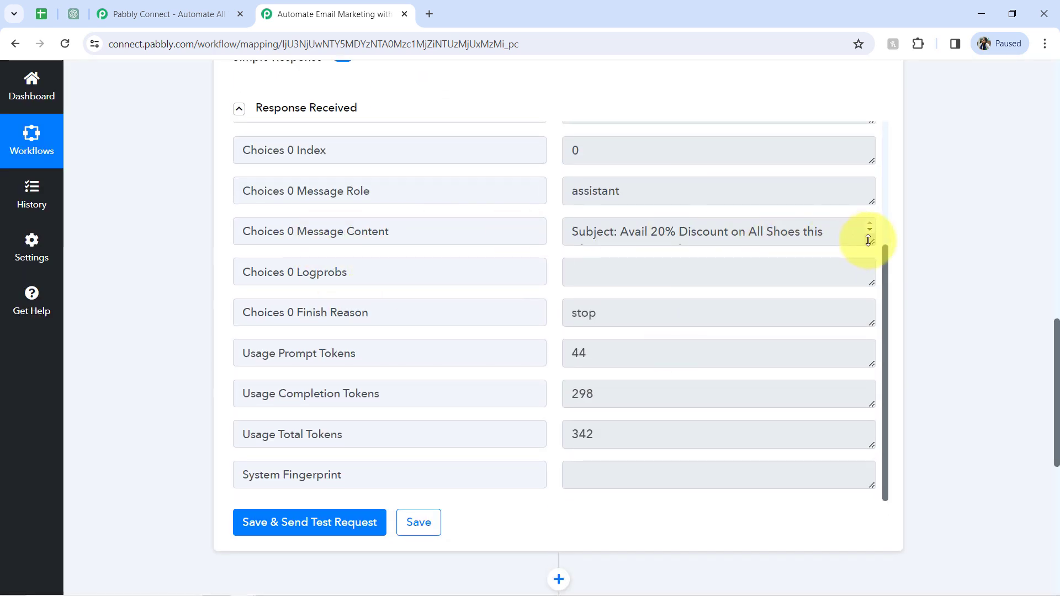
drag(872, 242, 848, 438)
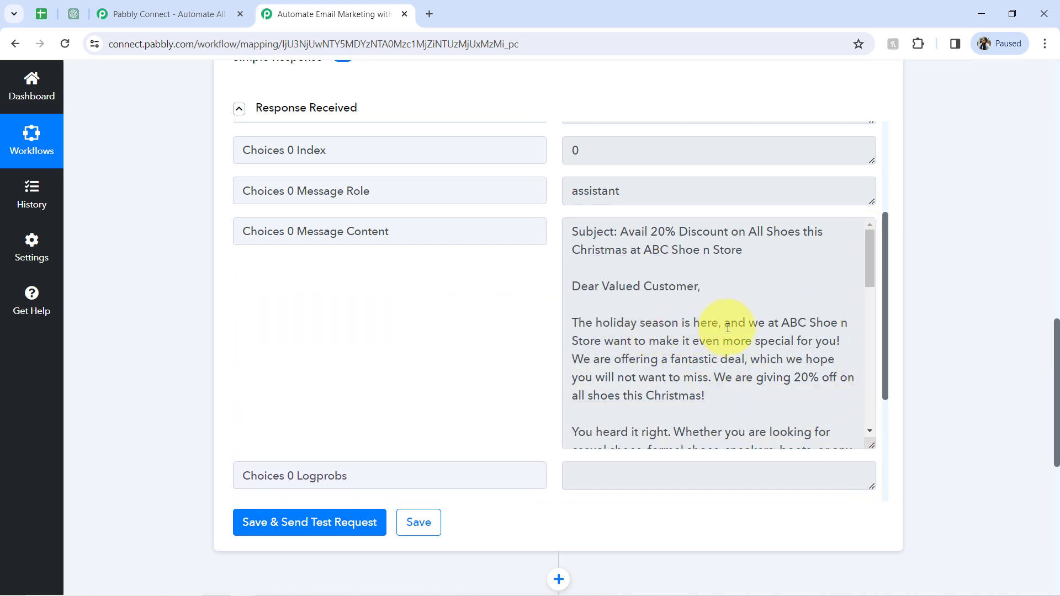
drag(783, 325, 605, 346)
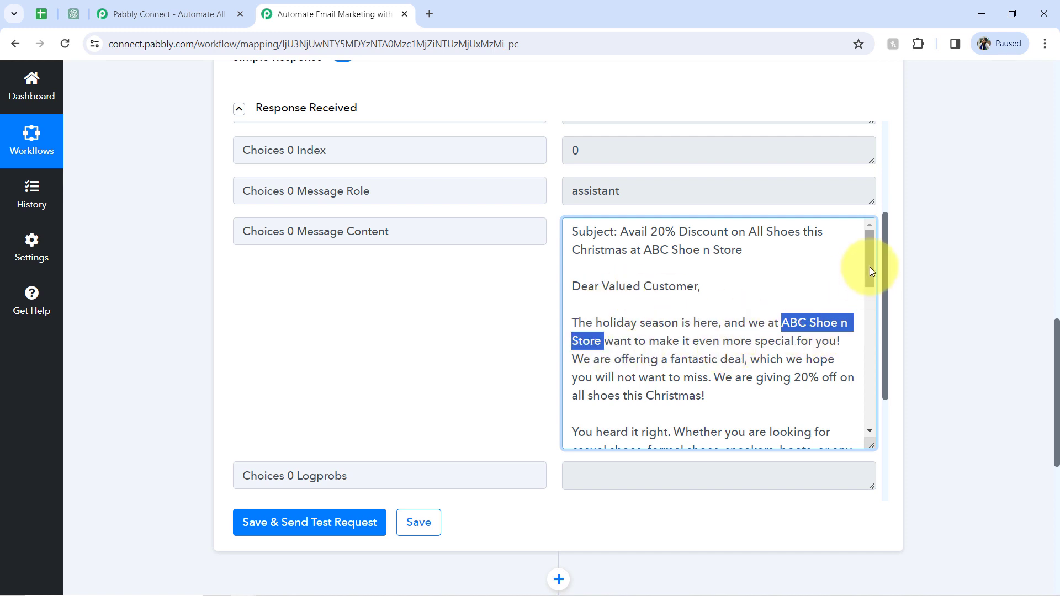
drag(869, 266, 856, 433)
drag(660, 403, 531, 392)
click(142, 296)
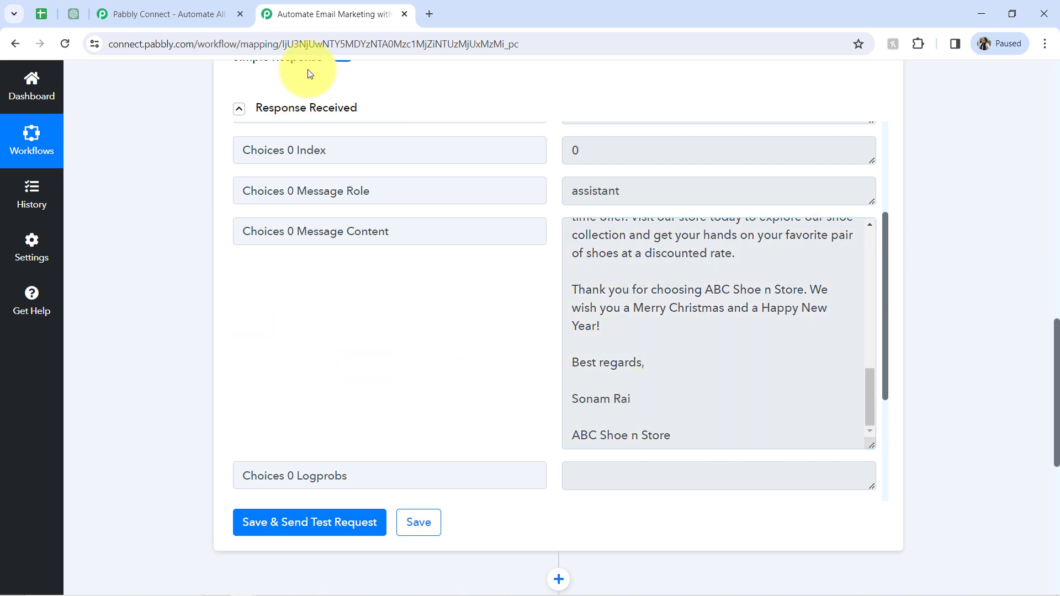
Collapse and reopen the third step's received response to return the Choices 0 Message Content value to its compact size.
mouse_move(313, 111)
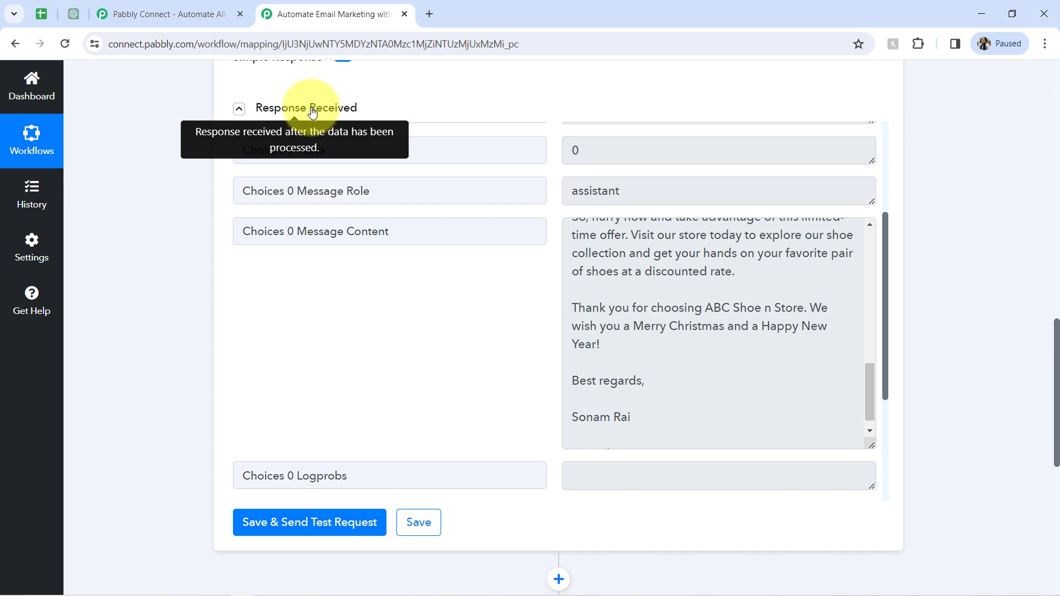
click(312, 111)
click(281, 142)
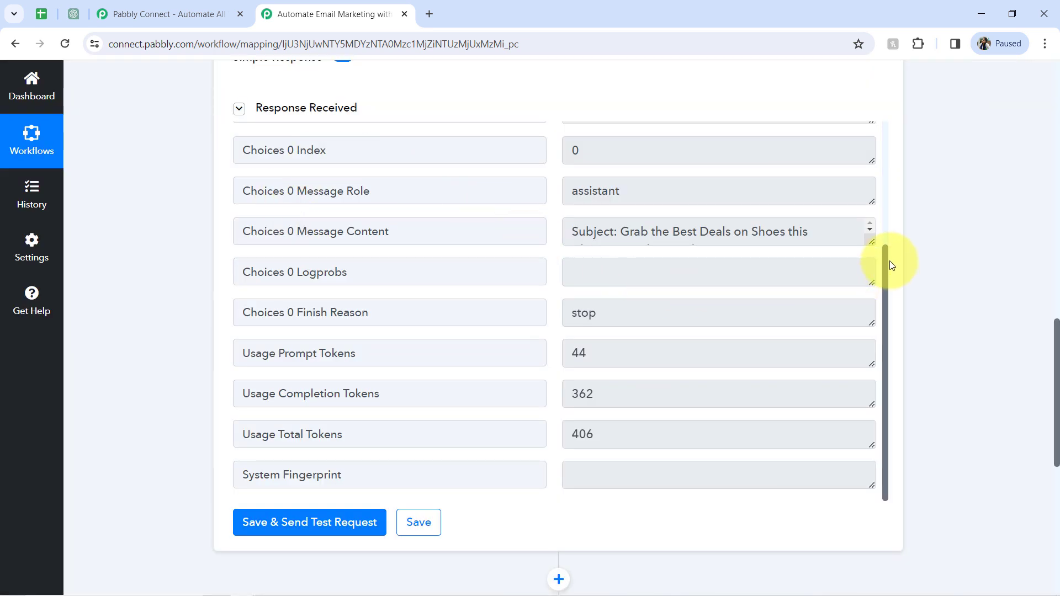
drag(874, 236, 864, 270)
drag(1057, 336, 1043, 438)
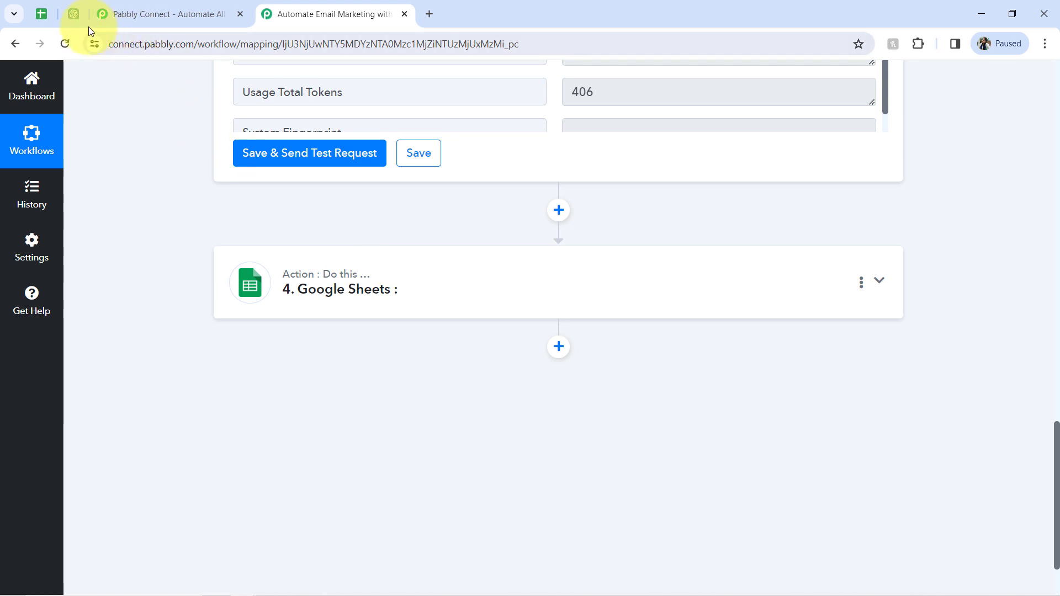
Open the fourth step's Google Sheets action and check the Email Subject Line and Email Content columns in the Email Writing spreadsheet.
click(42, 14)
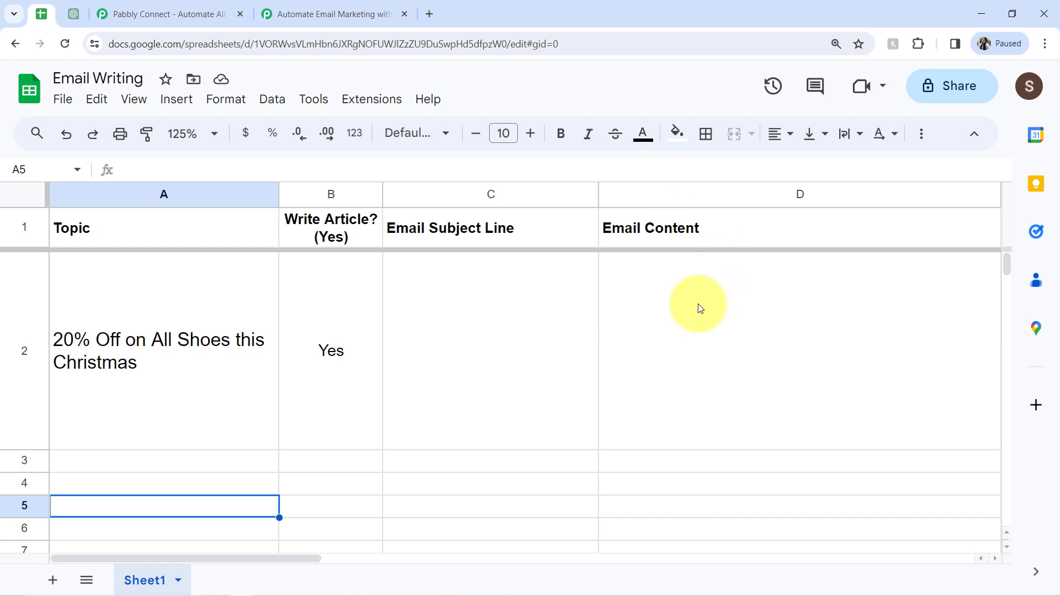
click(294, 21)
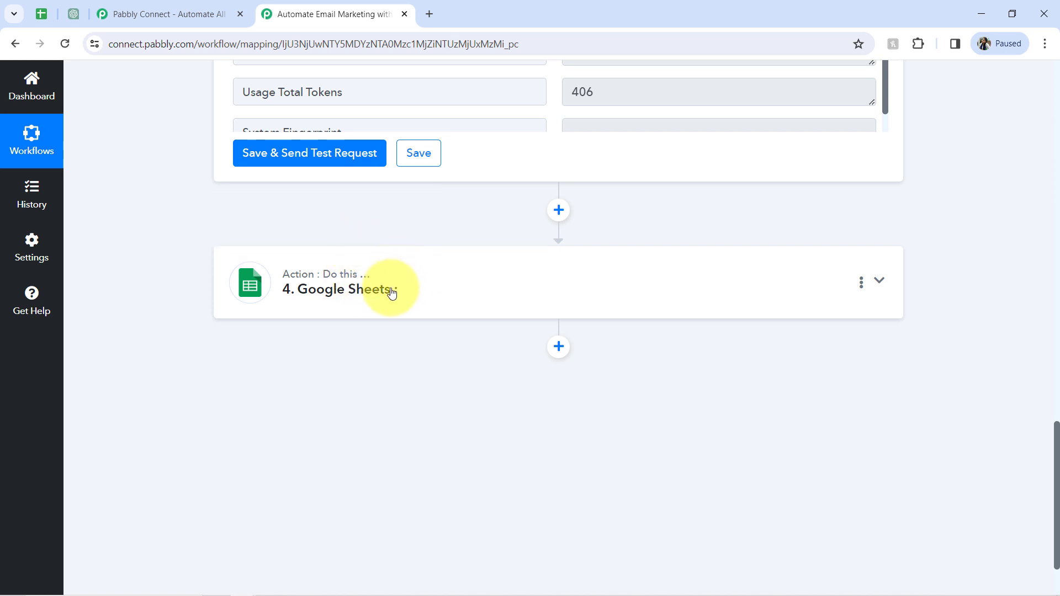
click(345, 296)
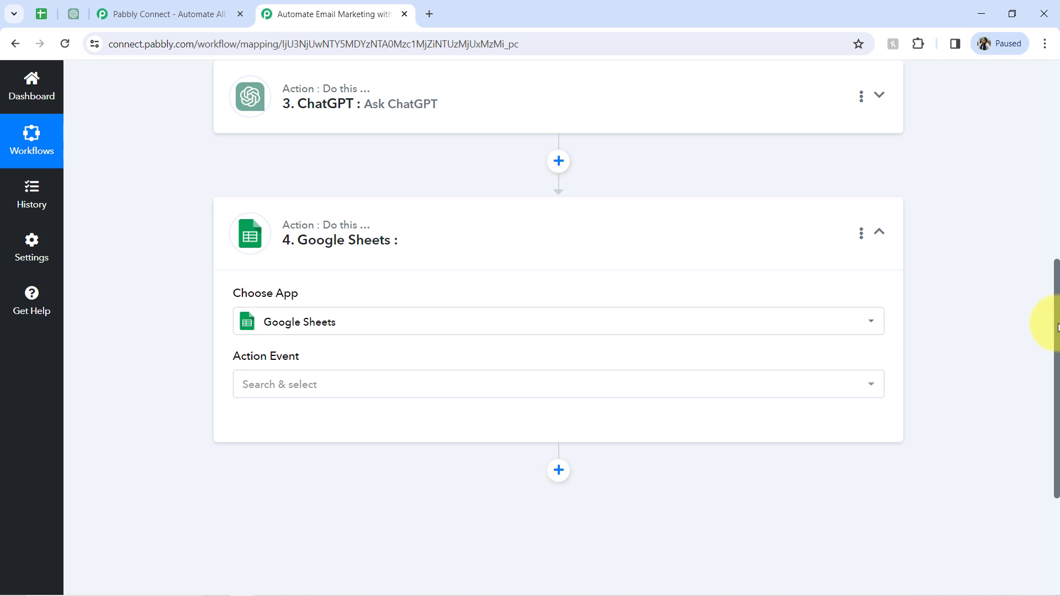
drag(1056, 327, 1013, 207)
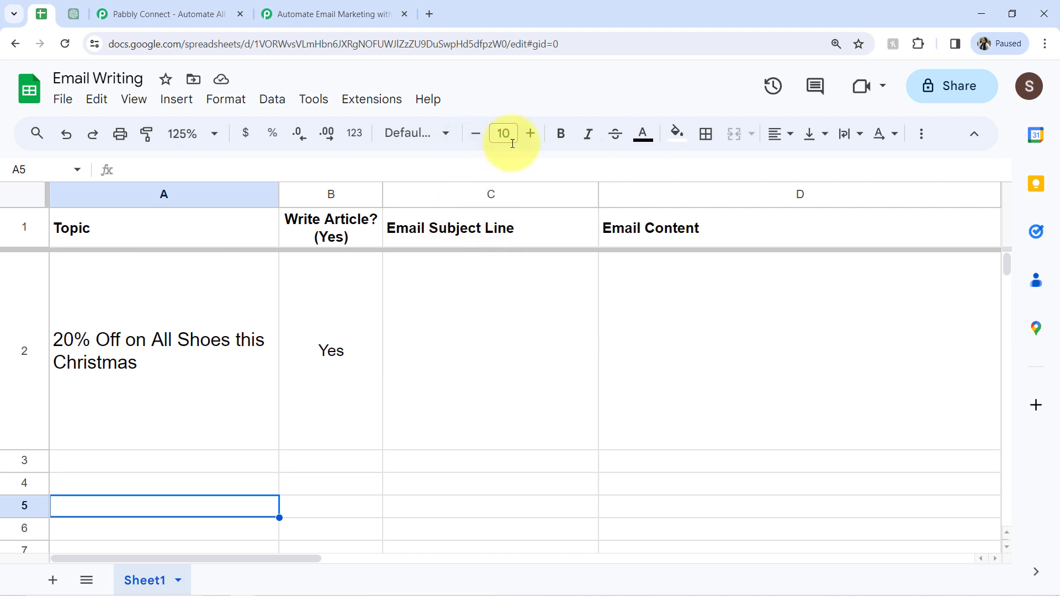
click(307, 13)
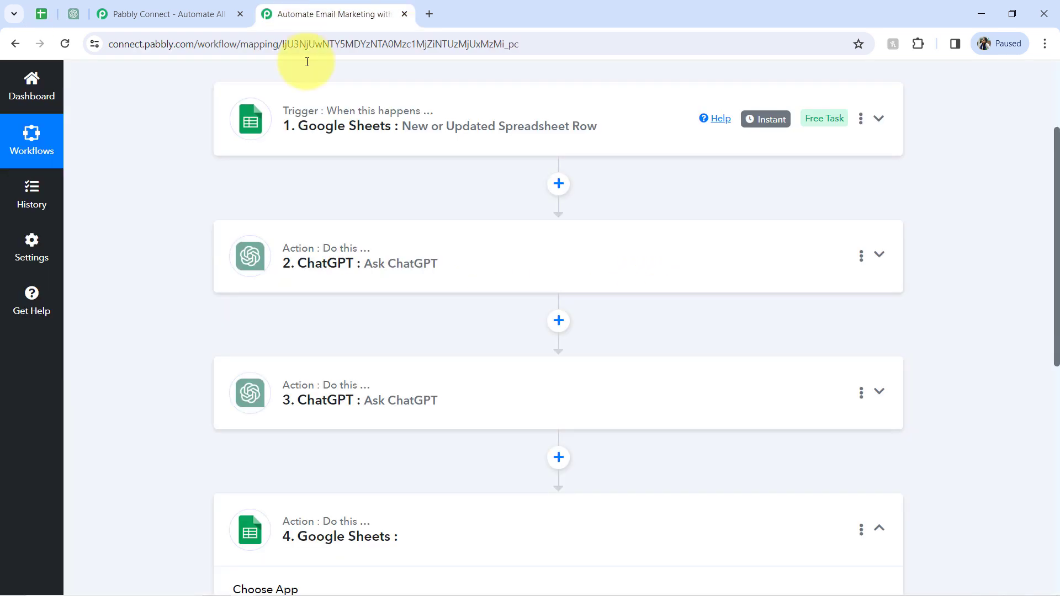
Reopen the third step's ChatGPT action, enlarge the Choices 0 Message Content value and highlight the subject line in the email.
click(356, 400)
scroll(525, 325, down, 3)
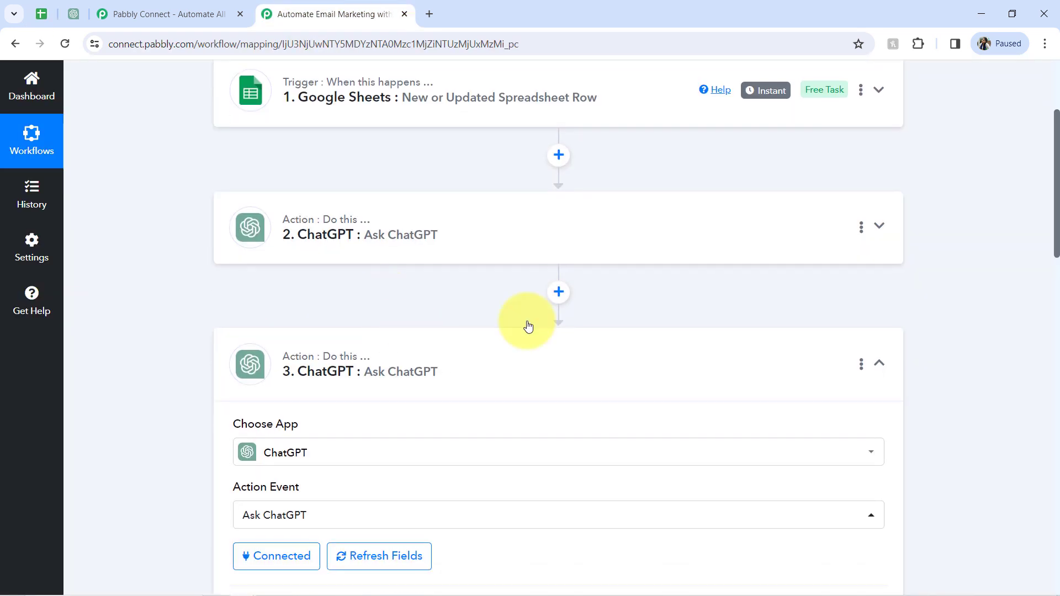
drag(1052, 202, 1055, 330)
drag(871, 428, 871, 523)
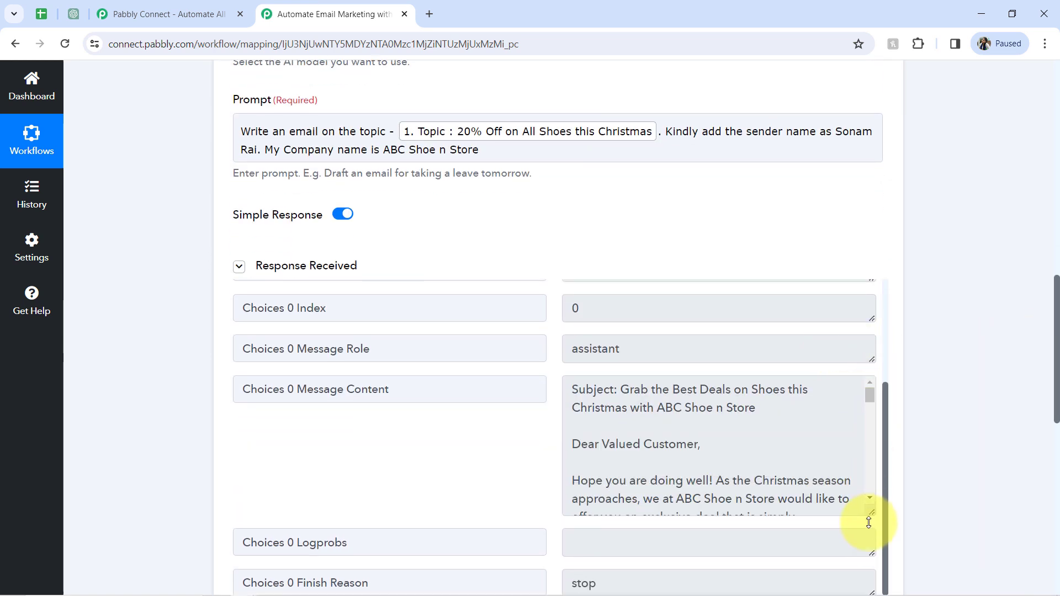
click(714, 403)
triple_click(715, 403)
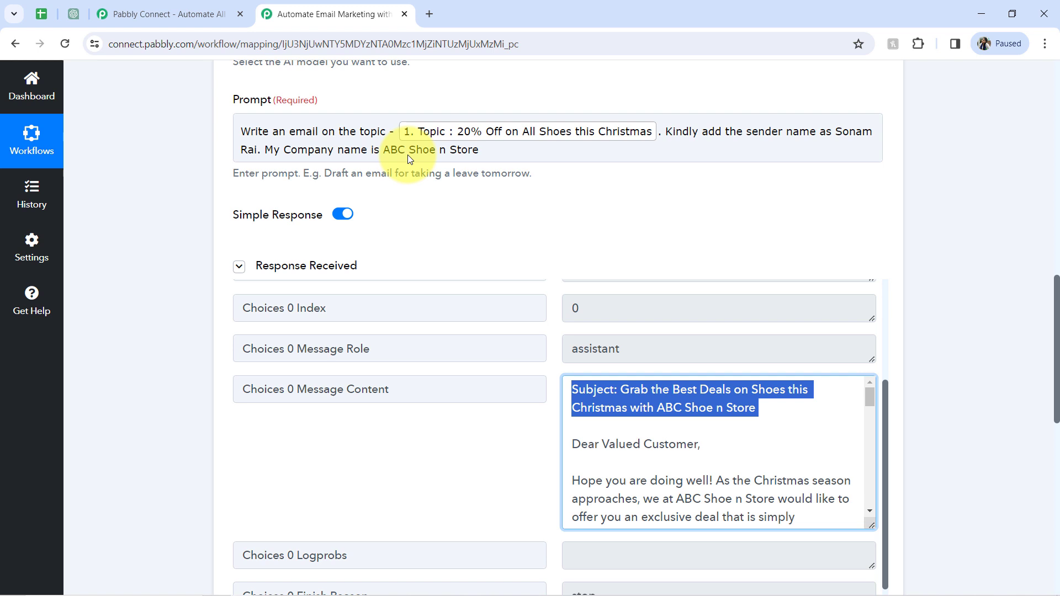
Add "Do not provide the subject line." to the end of the email prompt and resend the test request.
click(503, 150)
text(. Do)
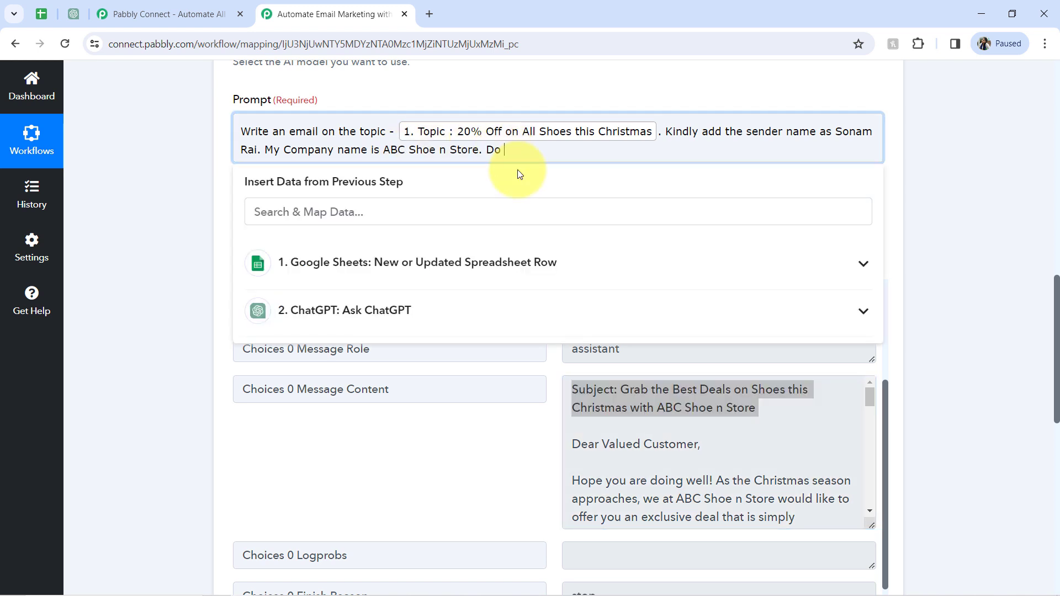
text( not provide the subject line.)
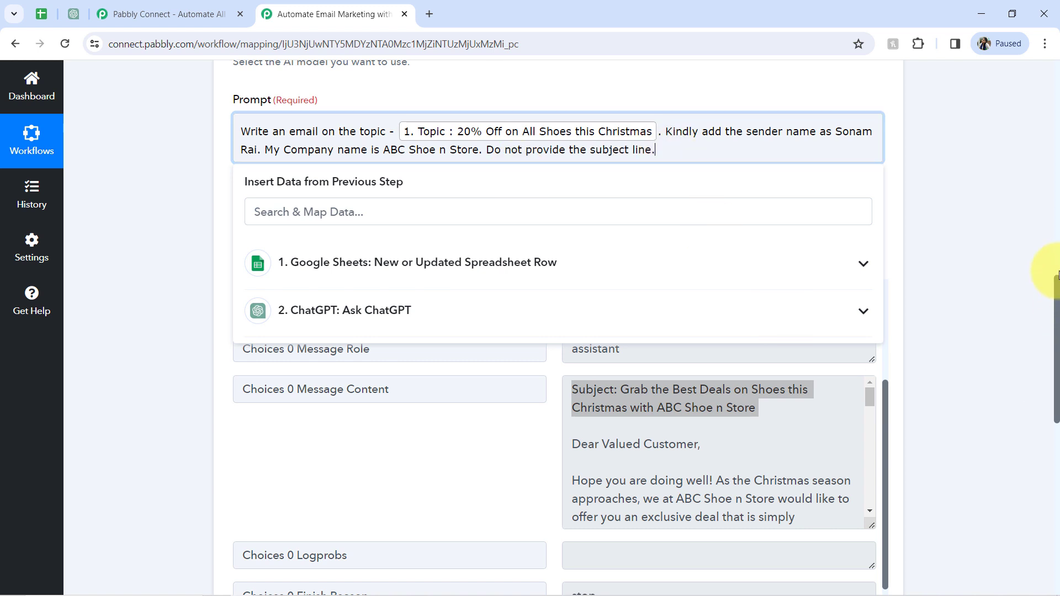
drag(1055, 287, 1041, 384)
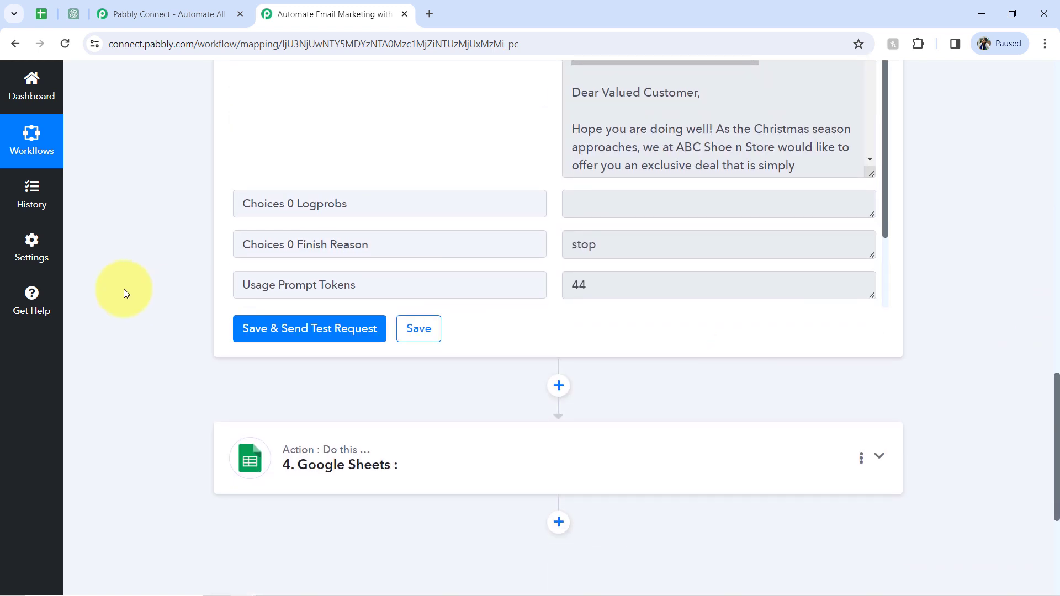
click(250, 329)
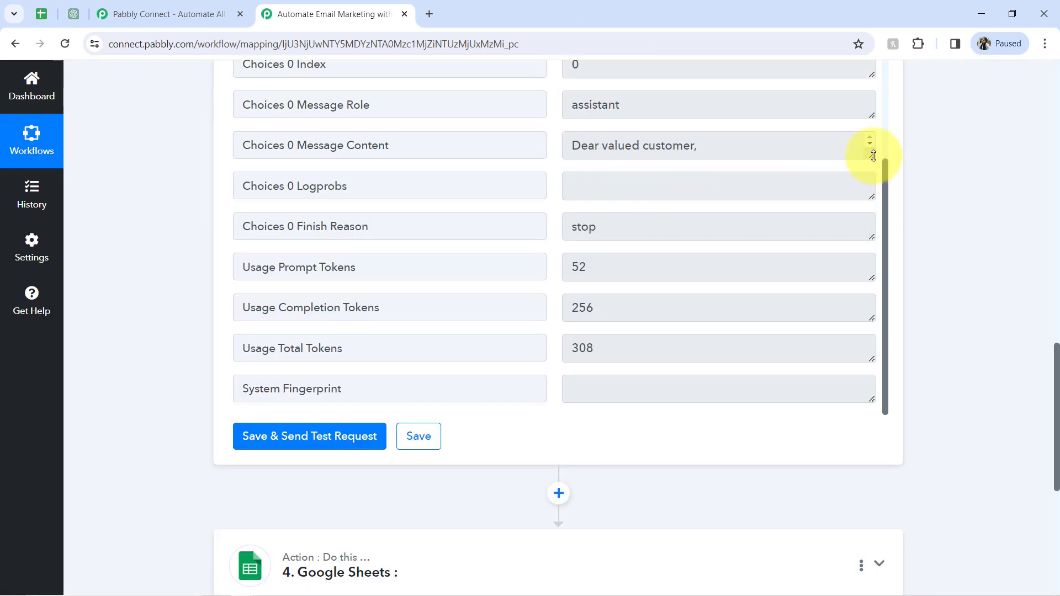
Enlarge the regenerated Choices 0 Message Content value, check whether the email opens with a subject line, and collapse the ChatGPT action.
drag(873, 155, 871, 389)
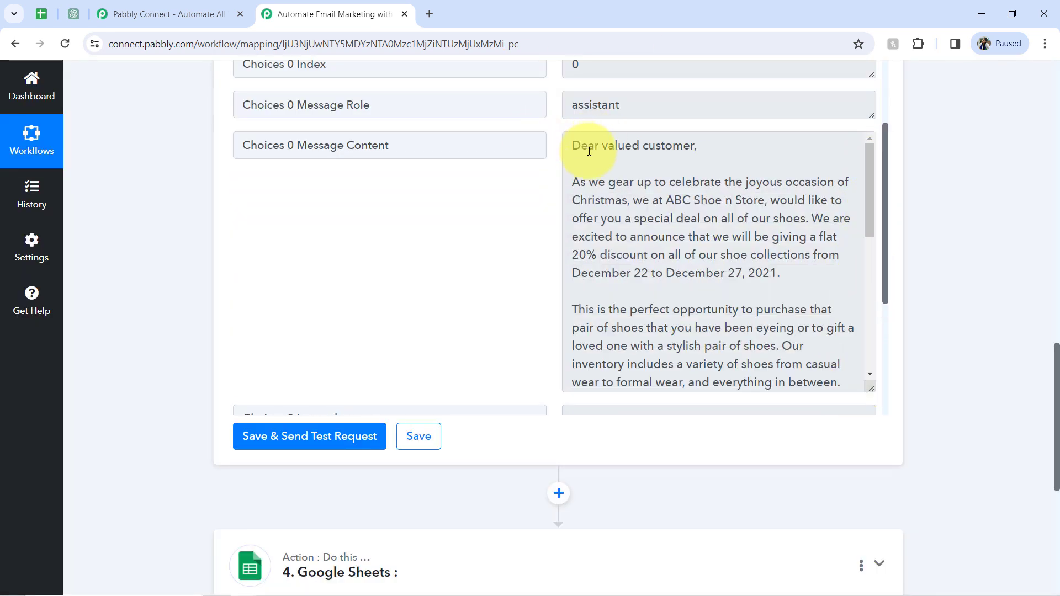
drag(582, 147, 645, 302)
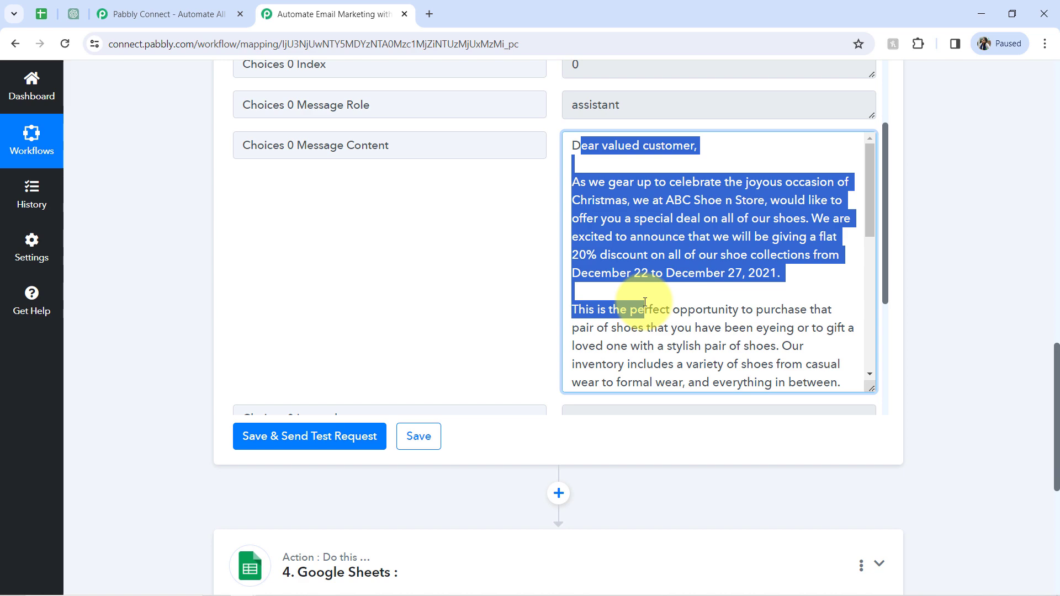
click(169, 243)
drag(1055, 406, 1034, 194)
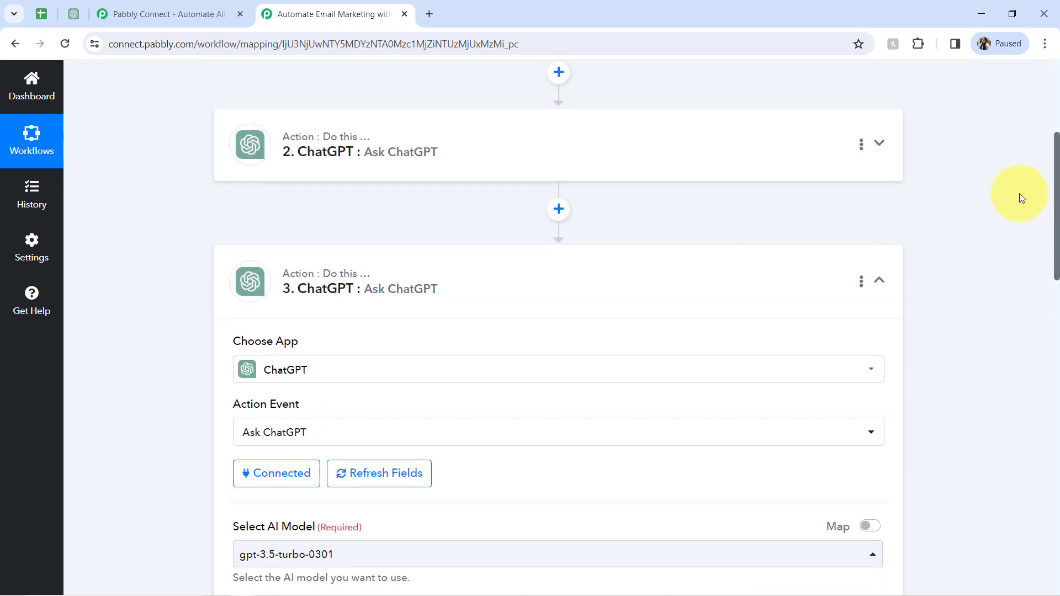
click(358, 289)
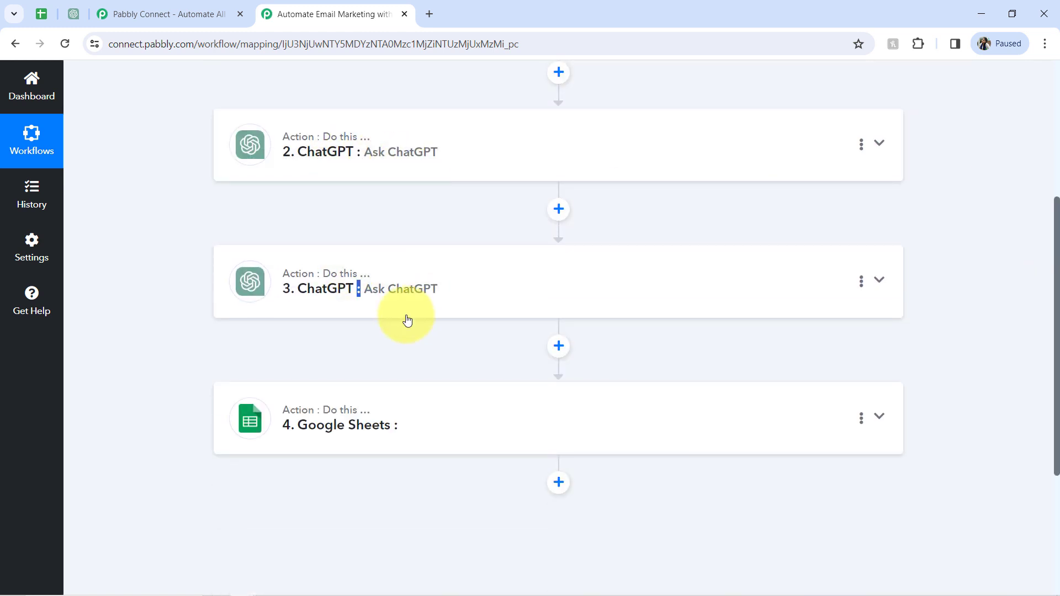
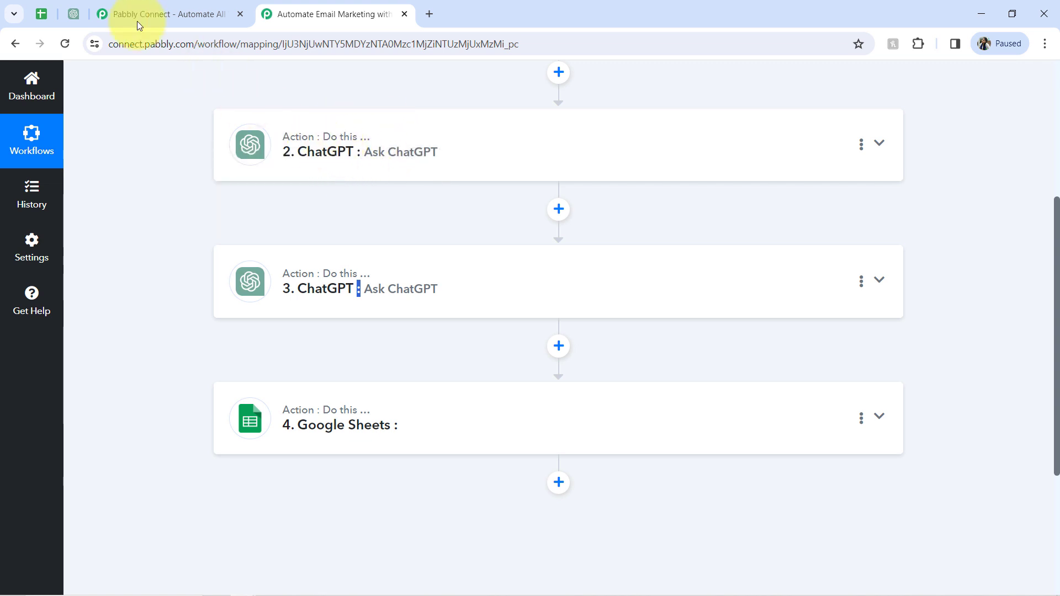
Review the spreadsheet columns meant for the email subject line and content, and return to the Pabbly Connect workflow.
click(35, 15)
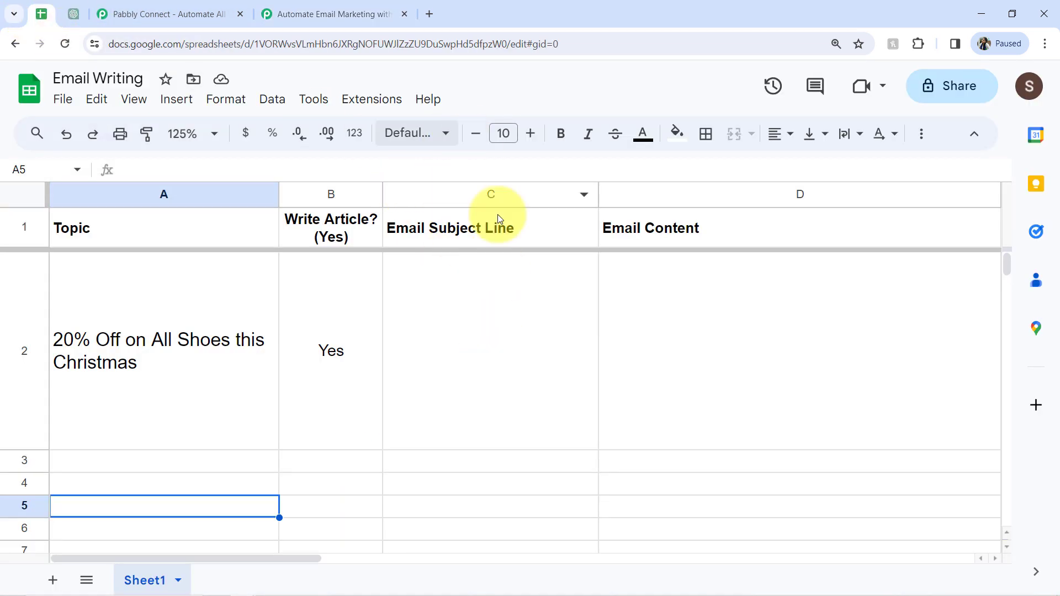
click(301, 14)
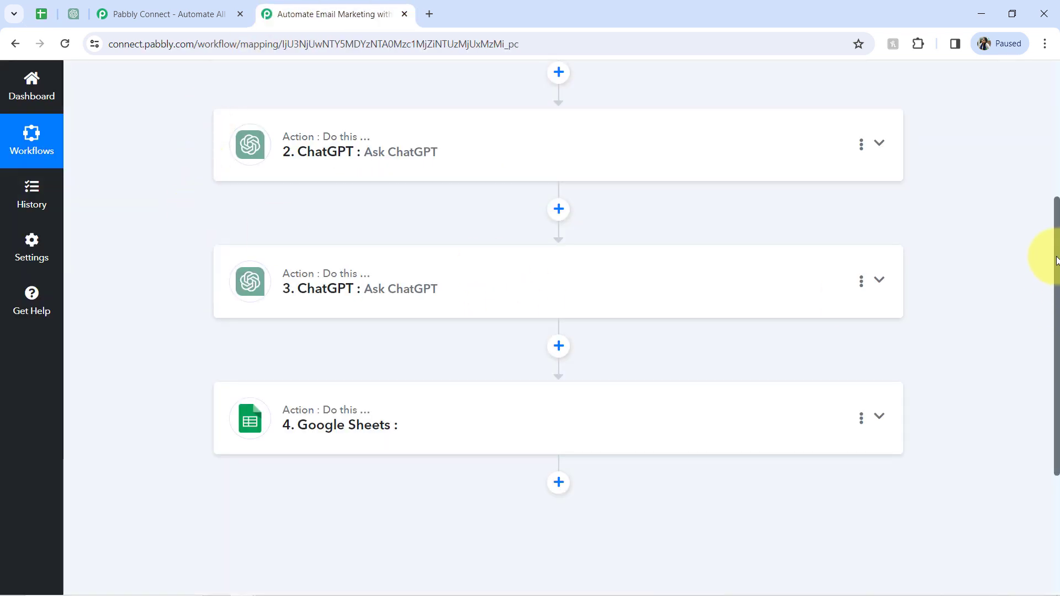
drag(1058, 256, 1056, 283)
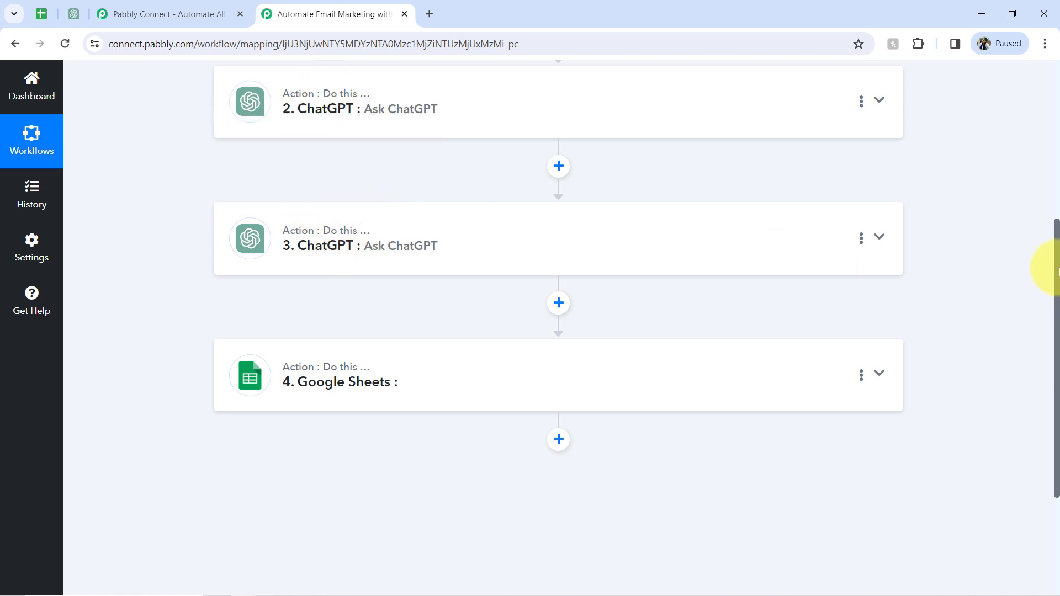
Expand the fourth step's Google Sheets action and choose Update Row as its action event.
drag(1057, 271, 1056, 343)
click(312, 241)
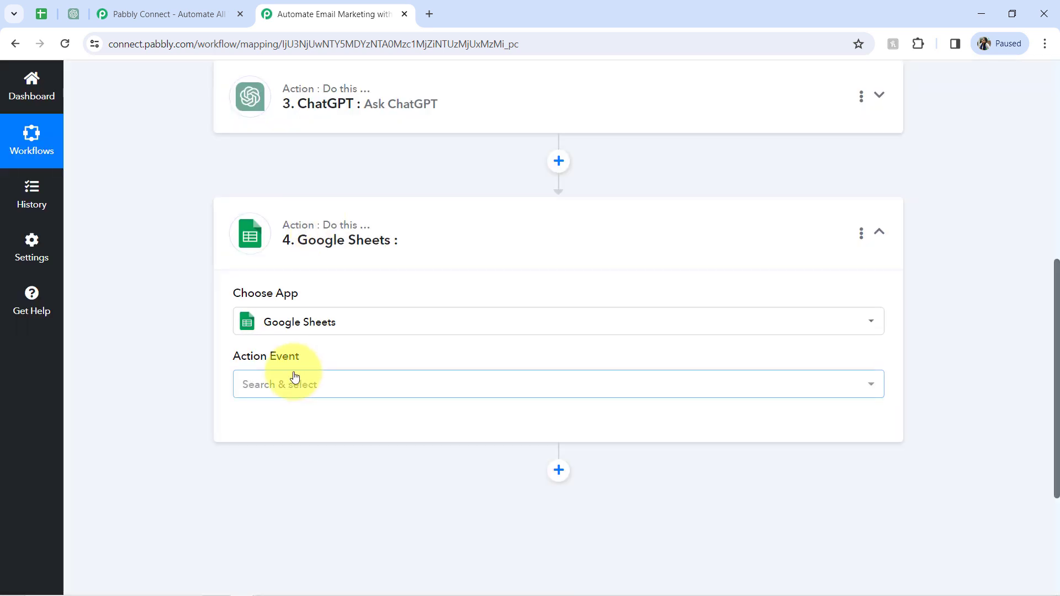
click(294, 377)
text(u)
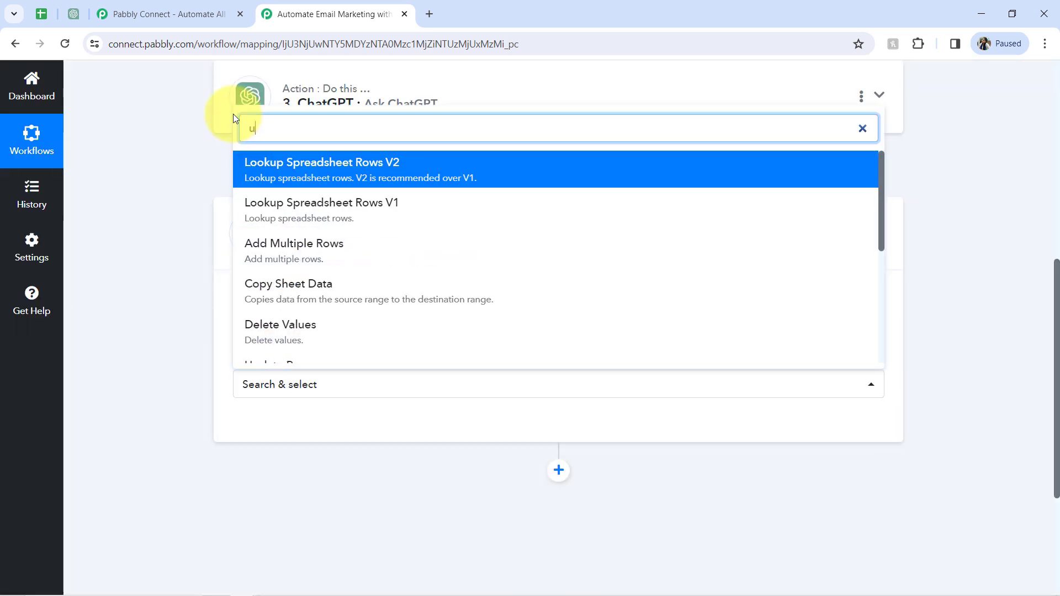
text(pd)
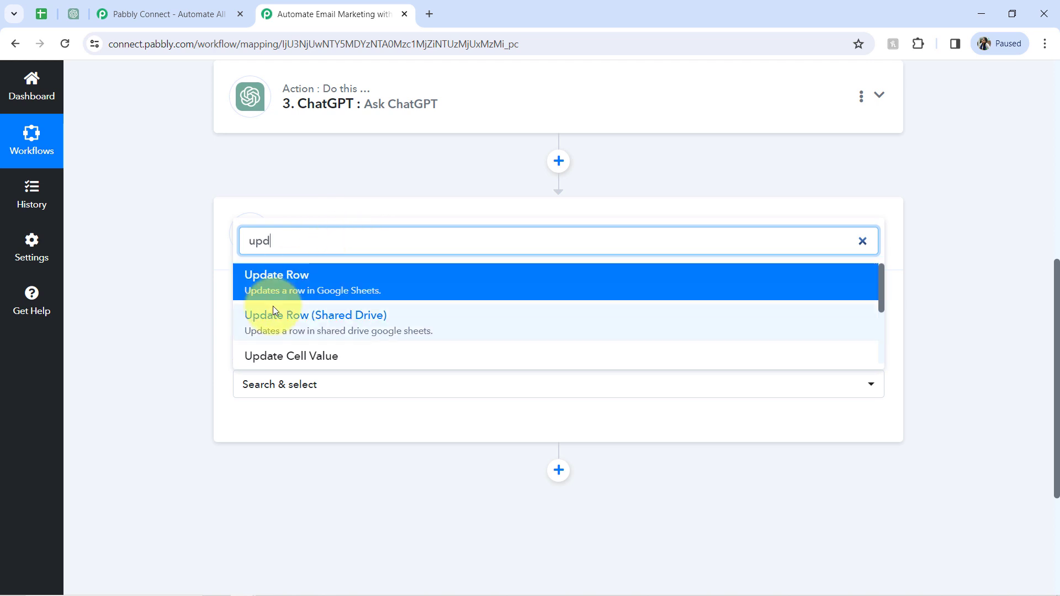
click(265, 276)
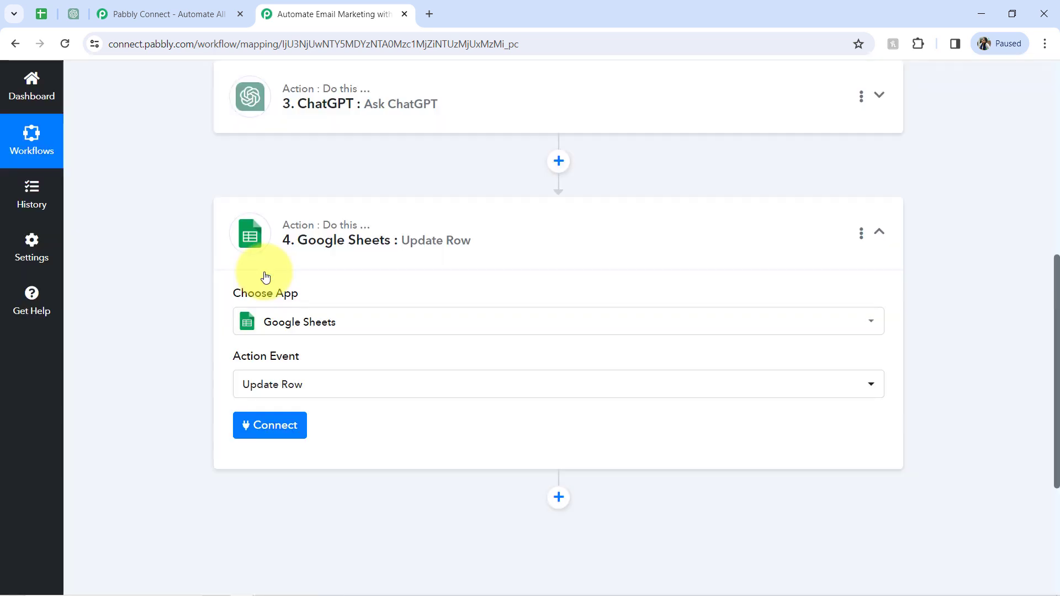
Connect the Update Row action through the existing connection Google Sheets #10 and save the connection.
click(246, 425)
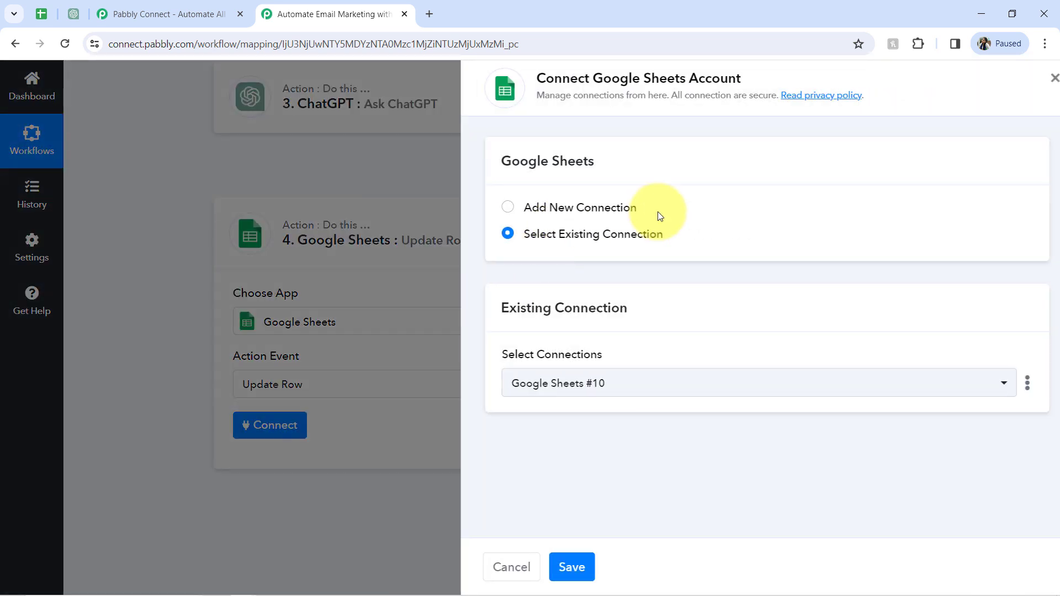
click(559, 208)
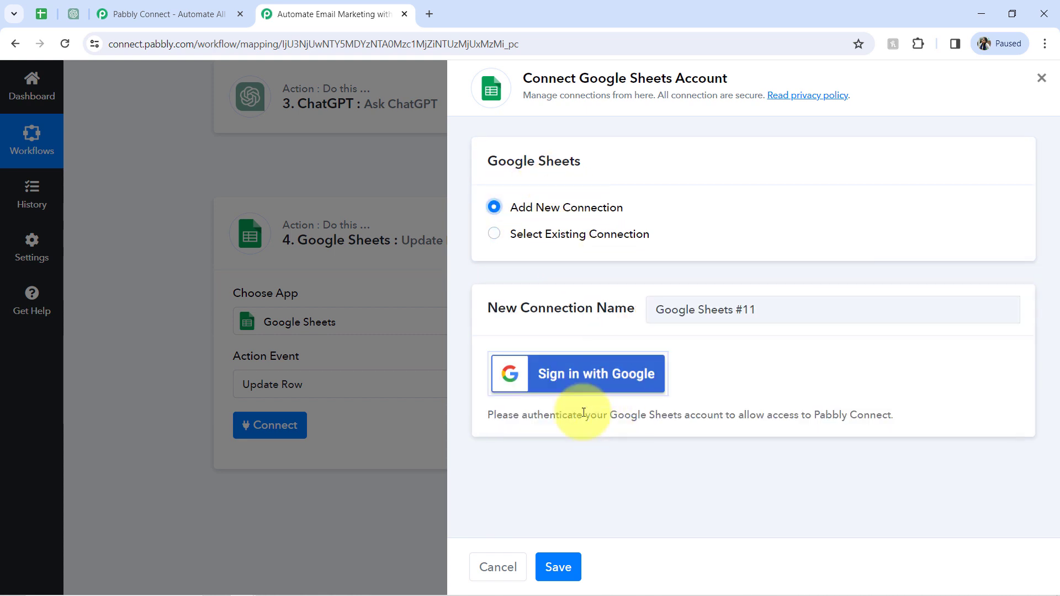
click(582, 237)
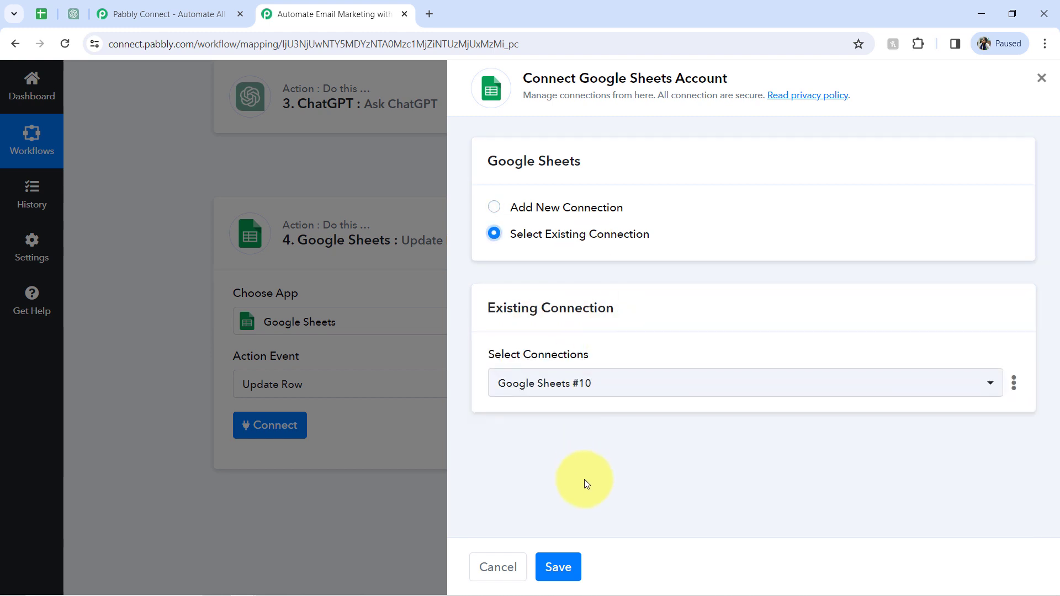
click(557, 574)
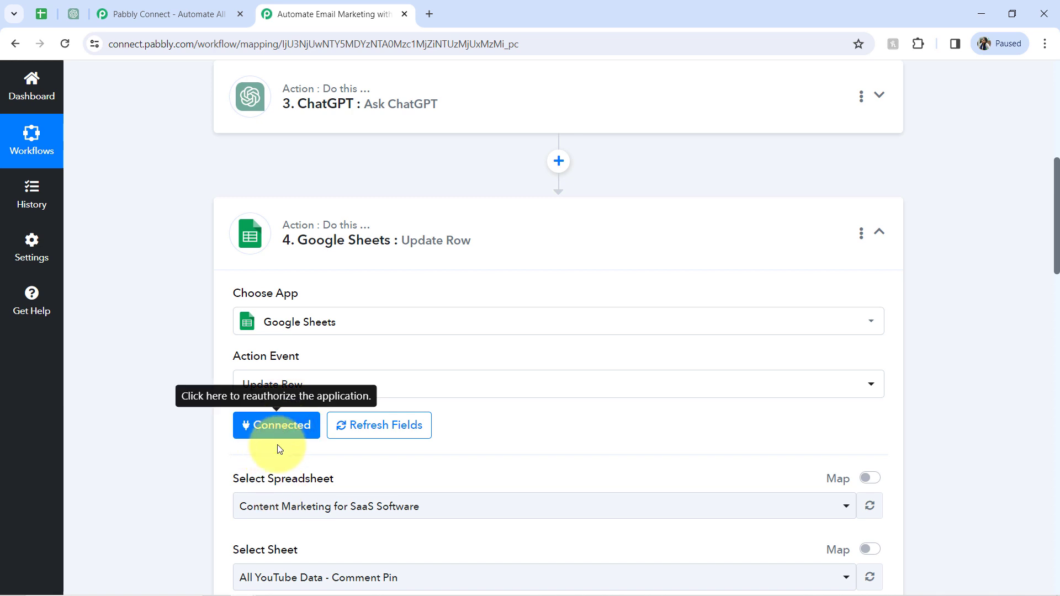
Choose Email Writing as the spreadsheet to update and look up its sheet name in the Google Sheets document.
scroll(1058, 238, down, 3)
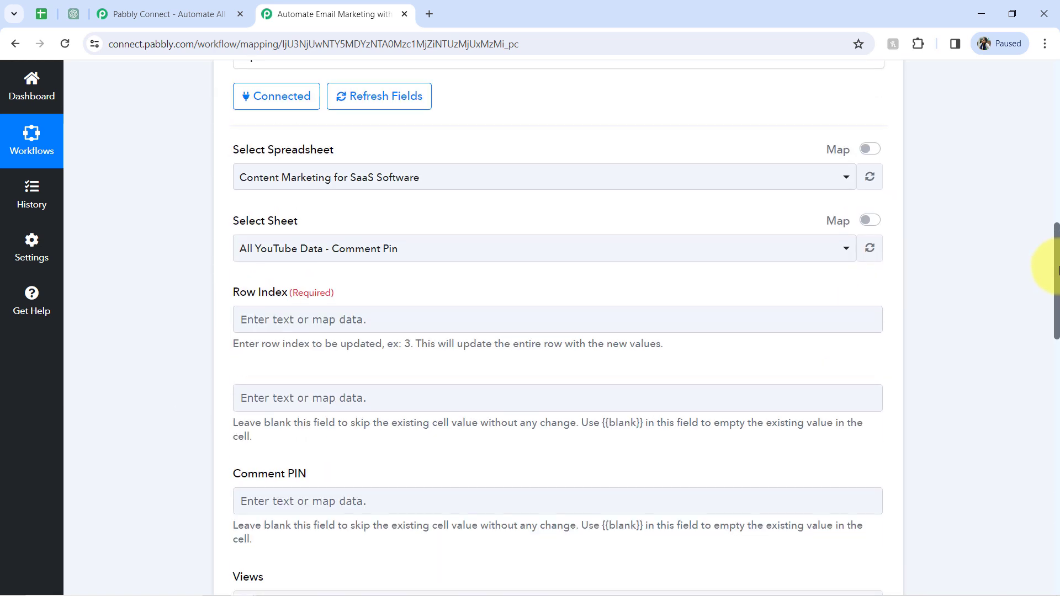
click(331, 175)
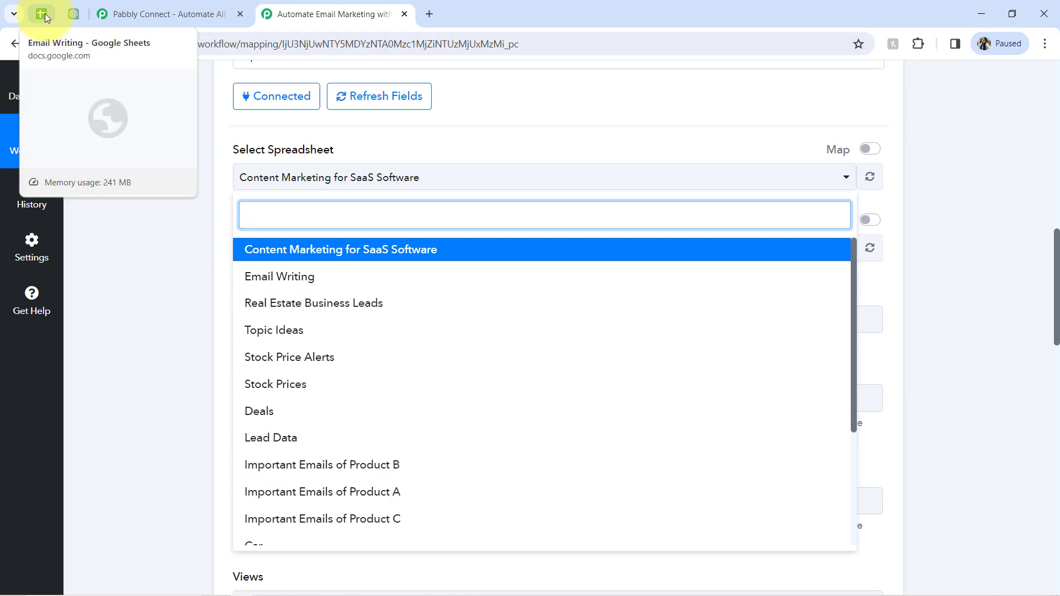
click(296, 278)
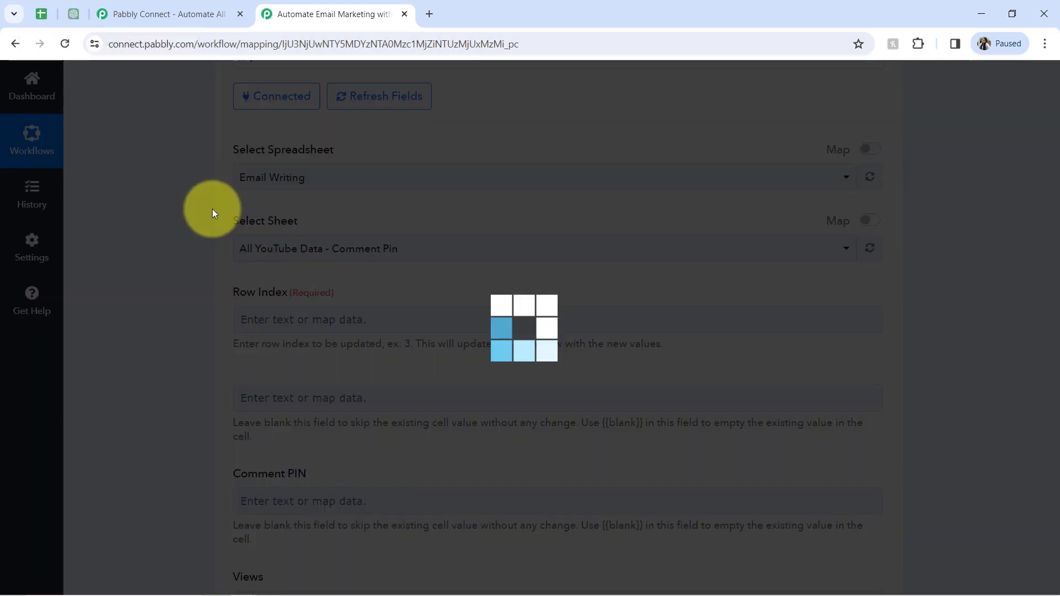
click(40, 14)
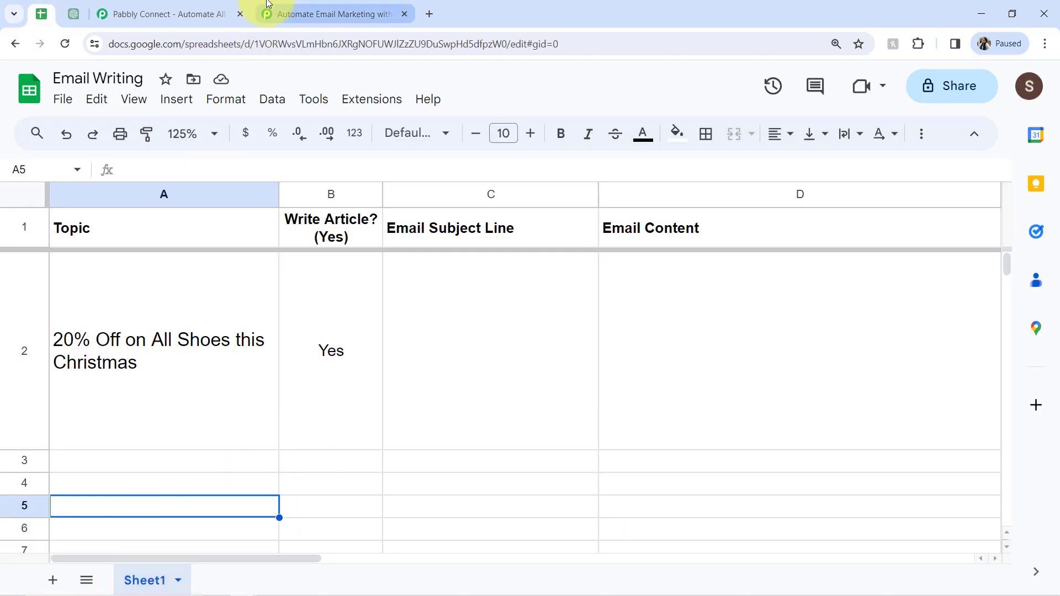
Compare the Email Writing spreadsheet's column headers with the fields offered by the Update Row action.
click(285, 11)
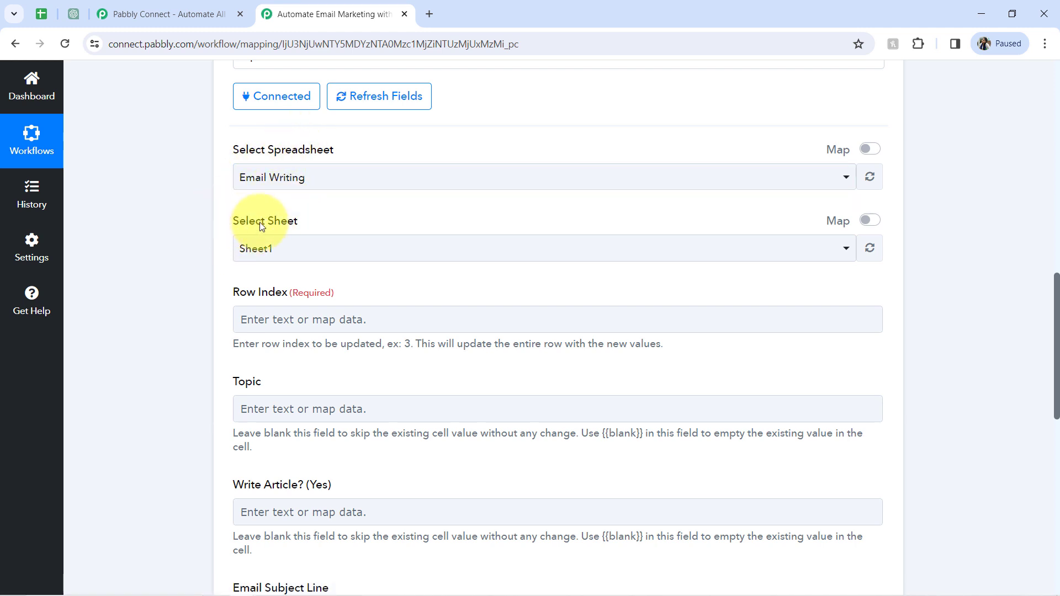
click(48, 13)
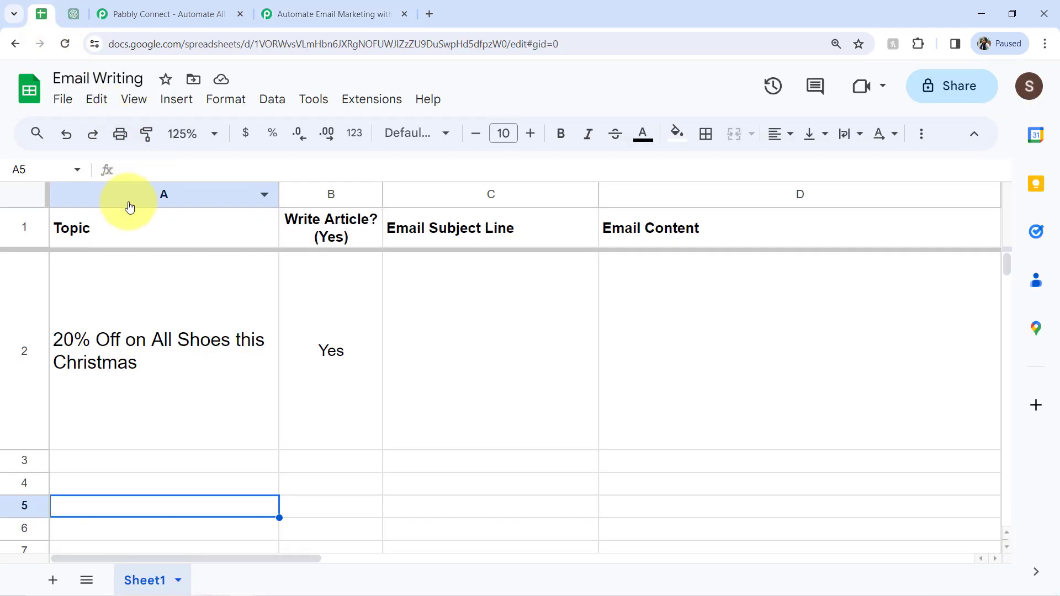
click(345, 194)
click(500, 190)
click(686, 185)
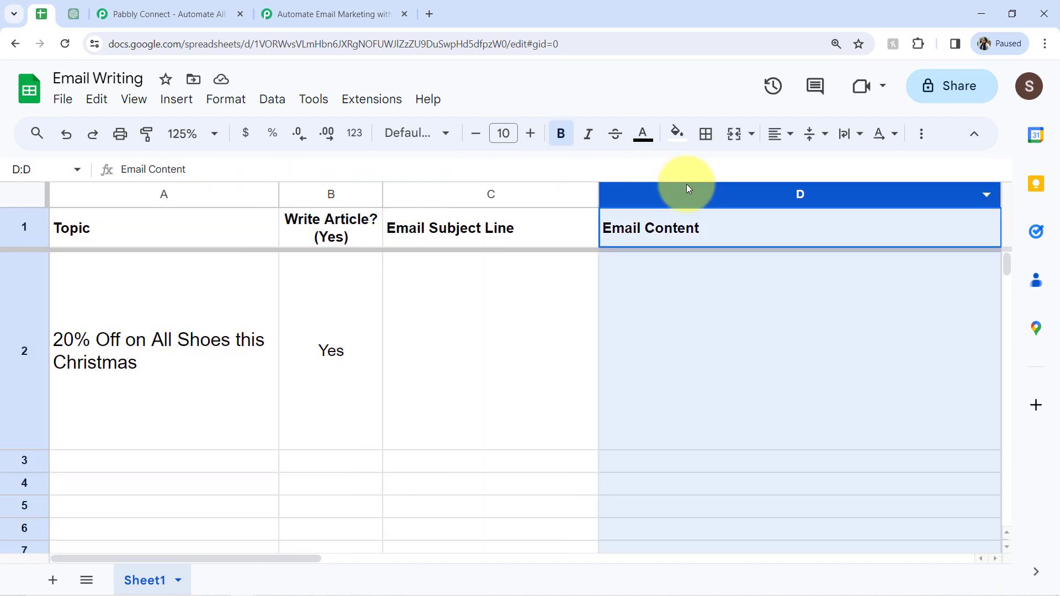
click(363, 4)
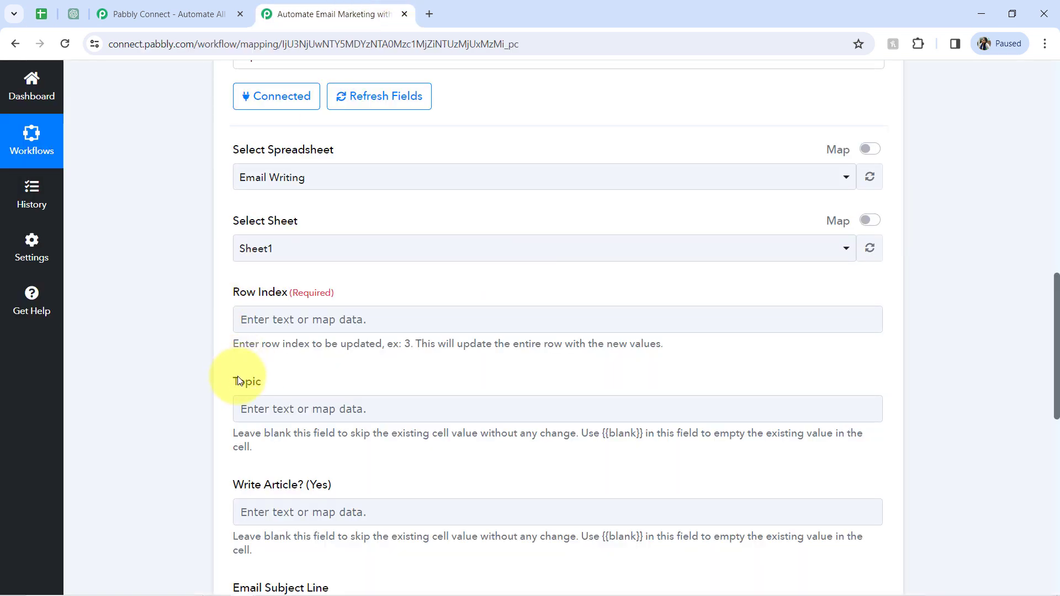
drag(263, 485, 371, 483)
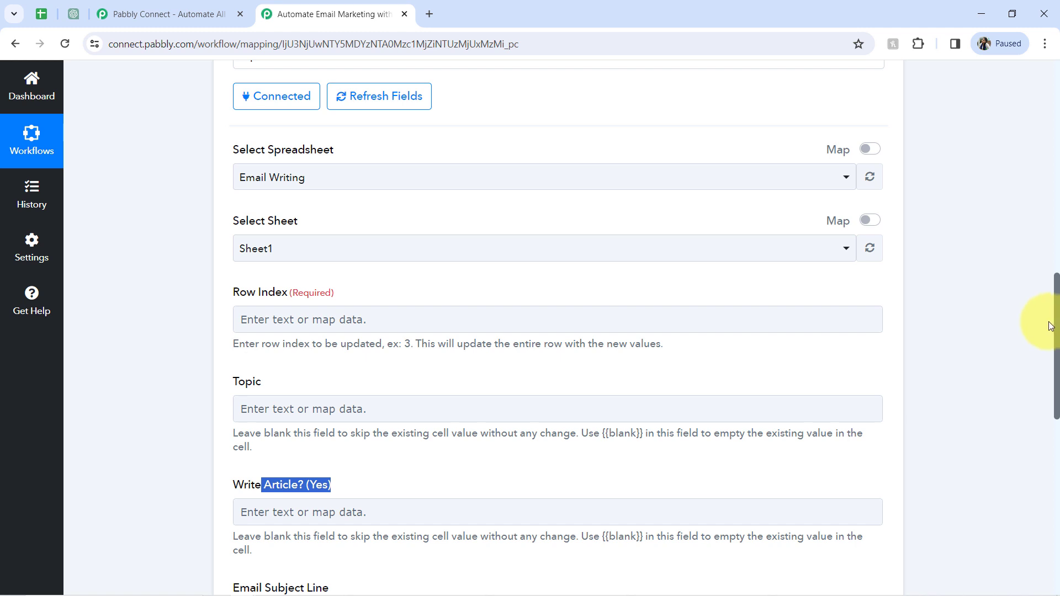
drag(1055, 318, 1021, 330)
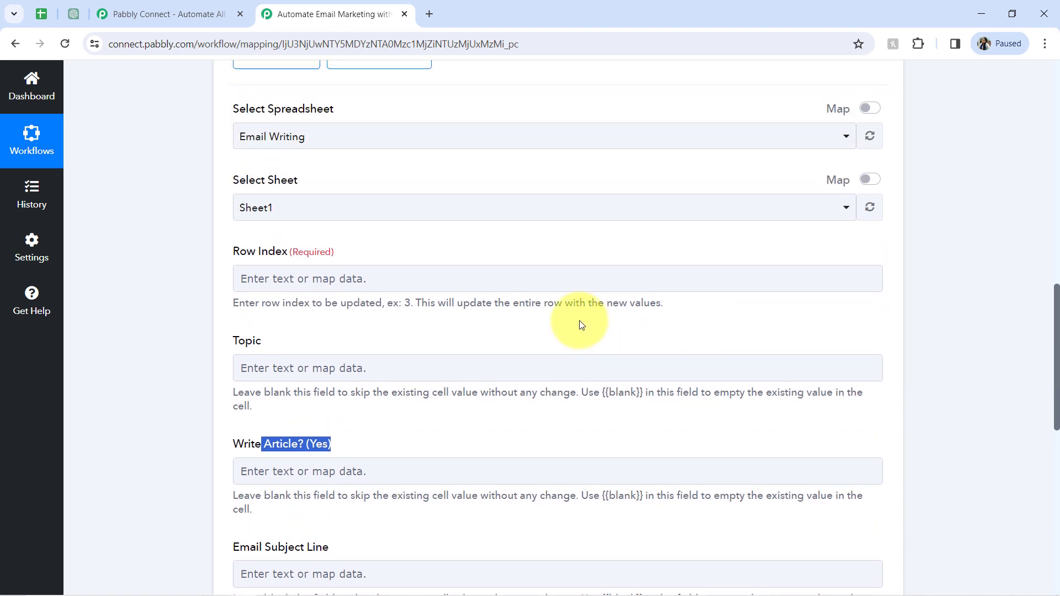
Map the Update Row action's Row Index to the RowIndex value from the Google Sheets trigger.
drag(242, 255, 310, 253)
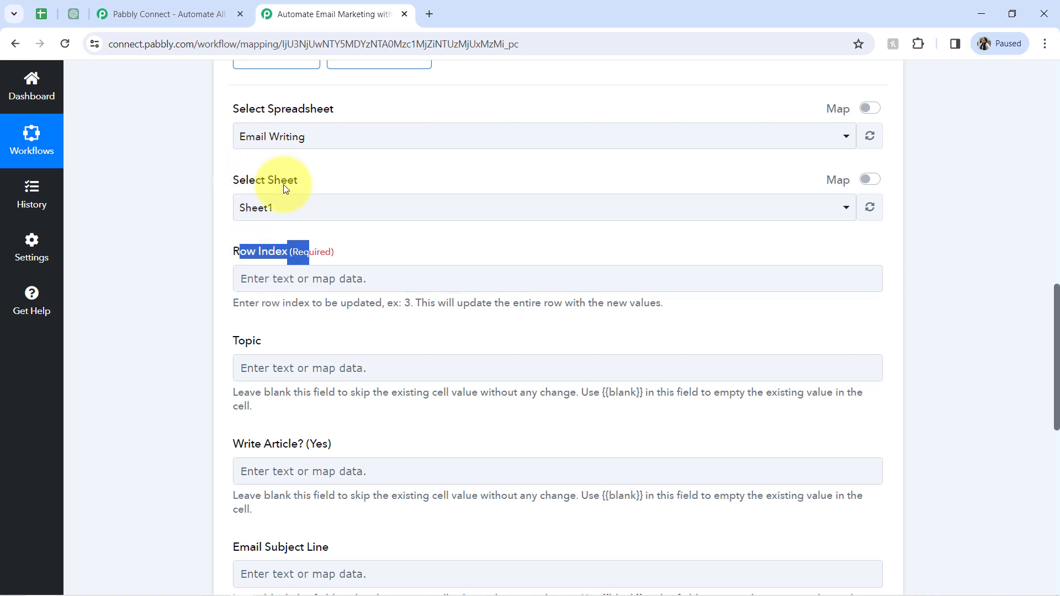
click(251, 277)
click(319, 396)
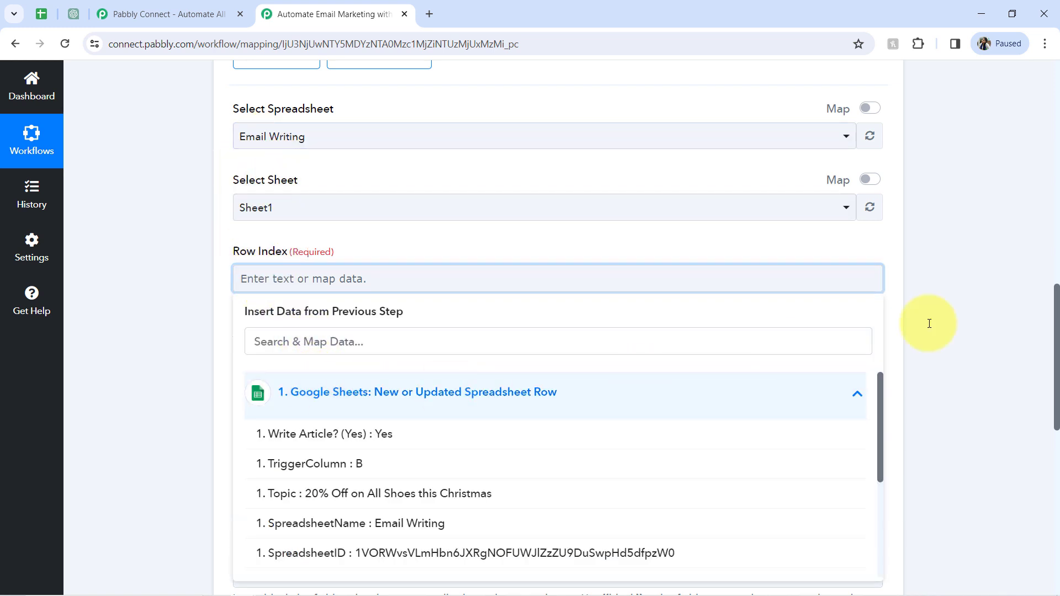
drag(1057, 295, 1048, 355)
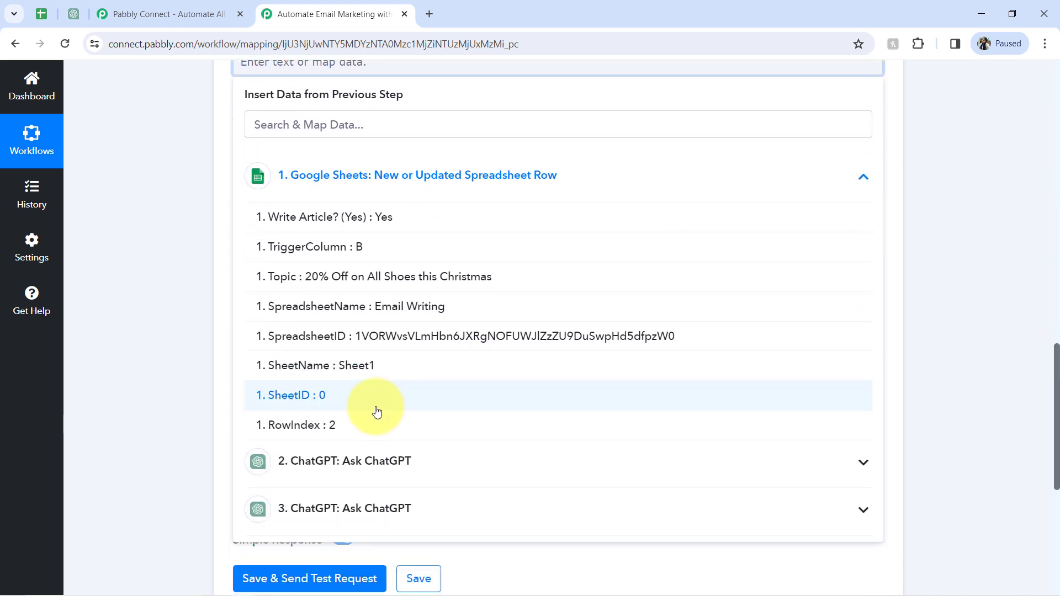
click(309, 425)
click(164, 183)
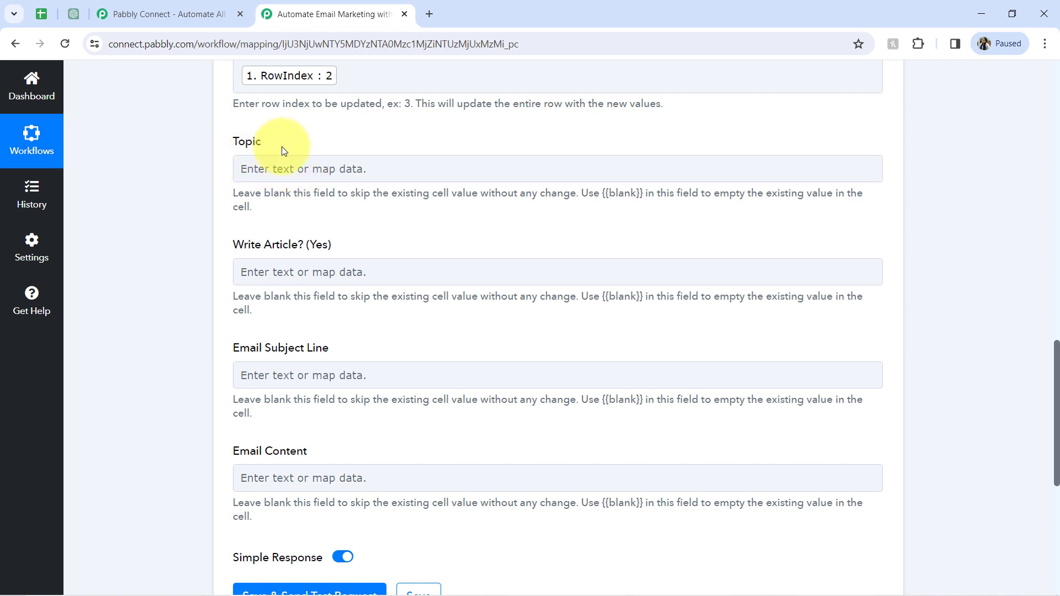
Leave Topic and Write Article? (Yes) blank, and map Email Subject Line to Choices 0 Message Content from the second step's ChatGPT response.
drag(251, 193, 380, 194)
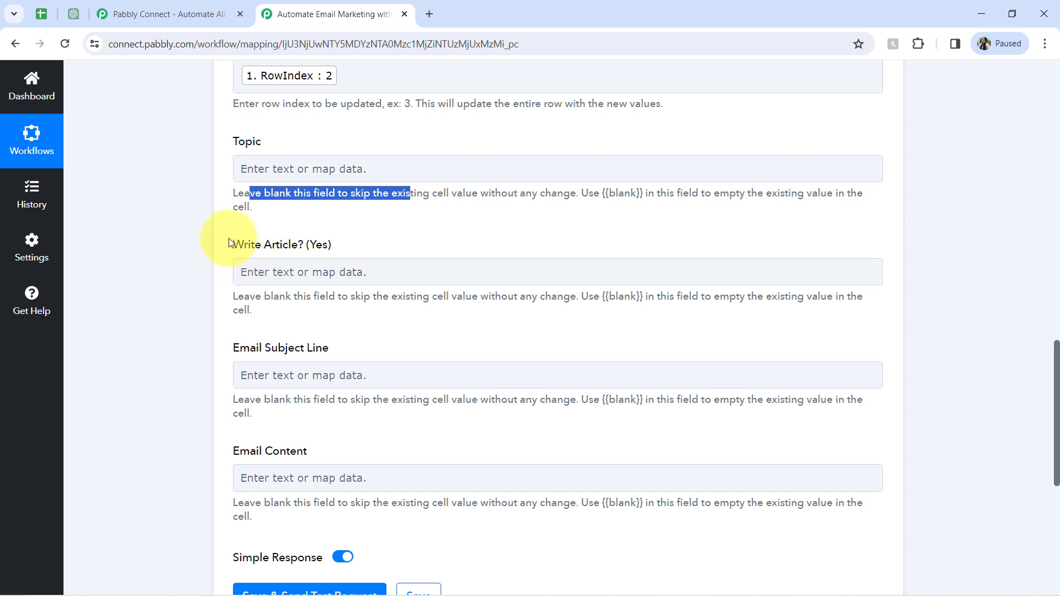
drag(233, 244, 351, 241)
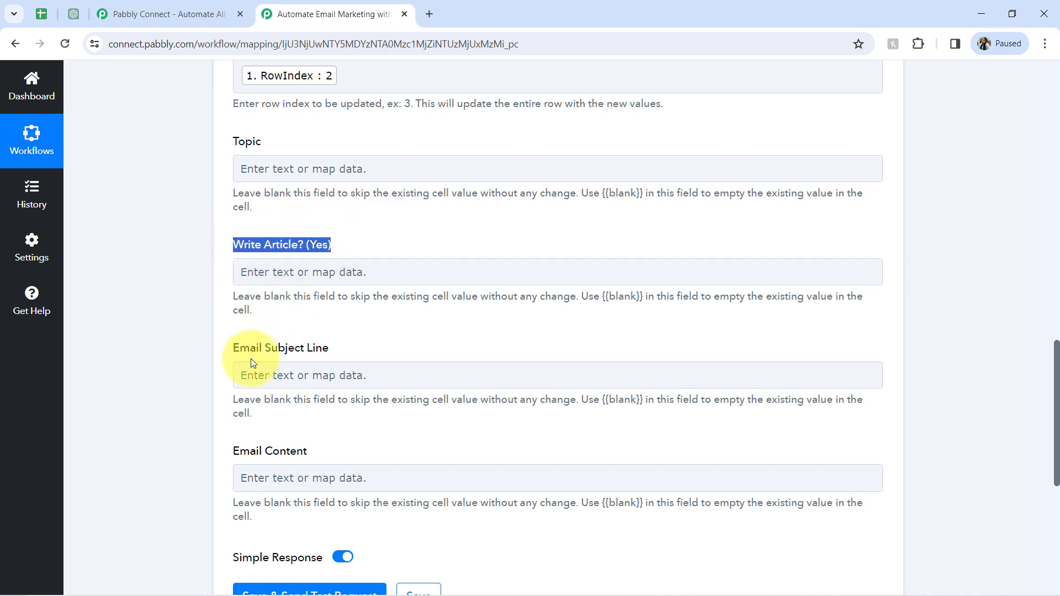
click(267, 375)
drag(1056, 369, 1043, 433)
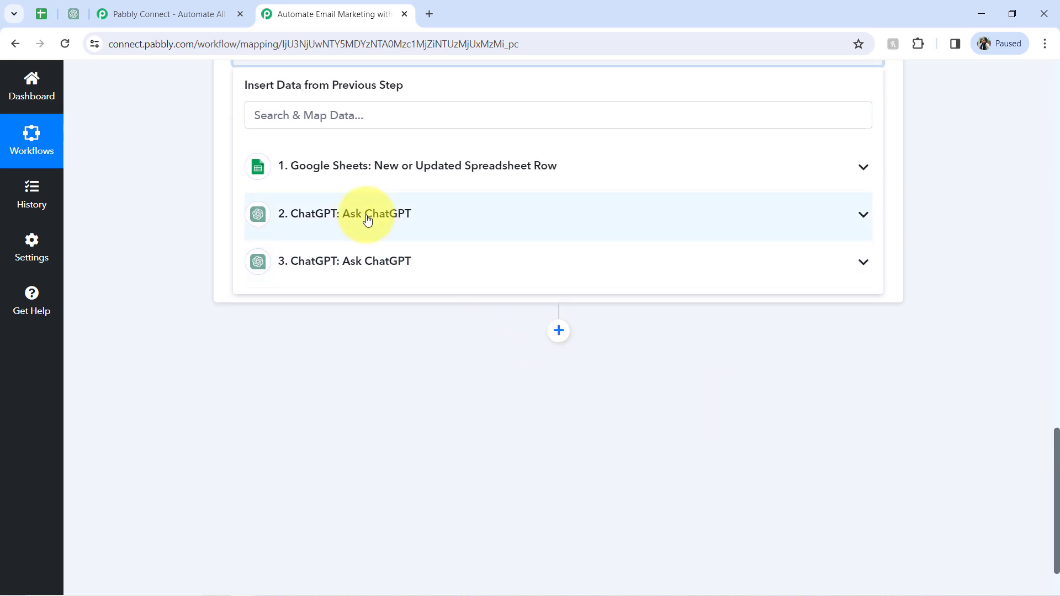
click(398, 216)
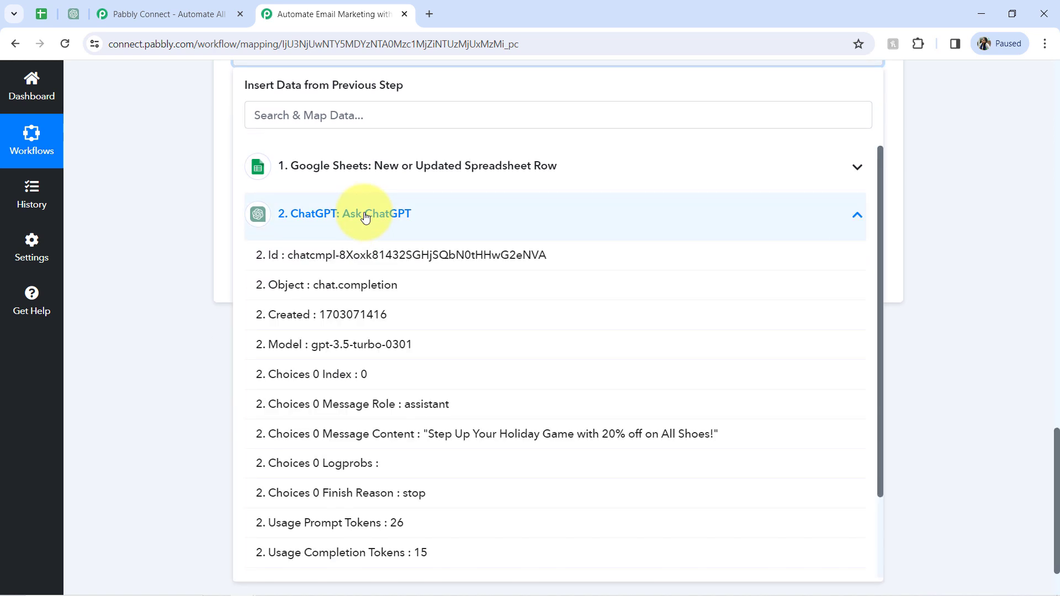
click(380, 434)
click(147, 246)
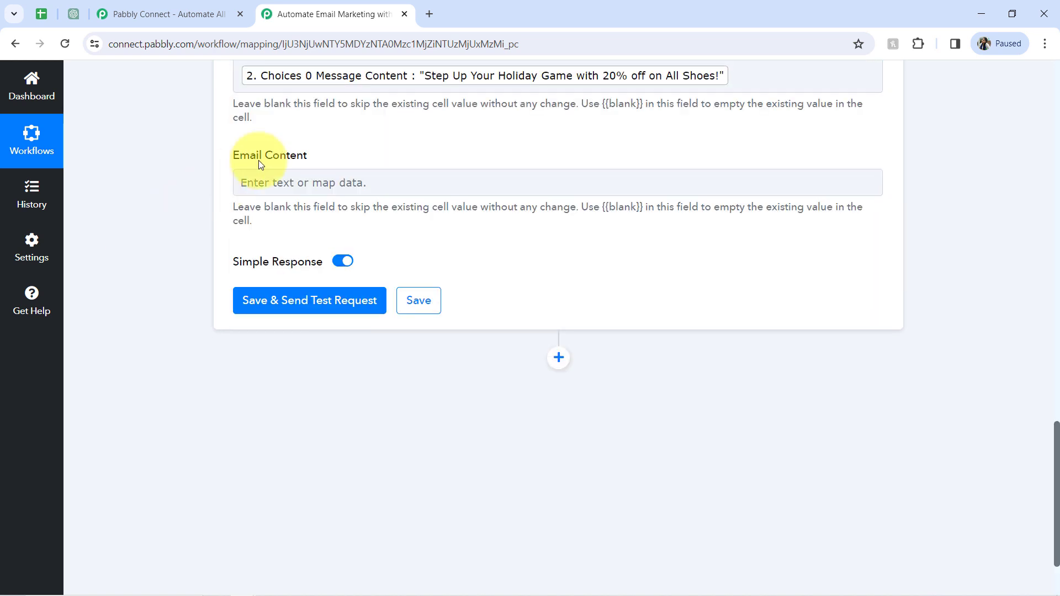
Map Email Content to Choices 0 Message Content from the third step's ChatGPT response, then save the action and send a test request.
click(277, 181)
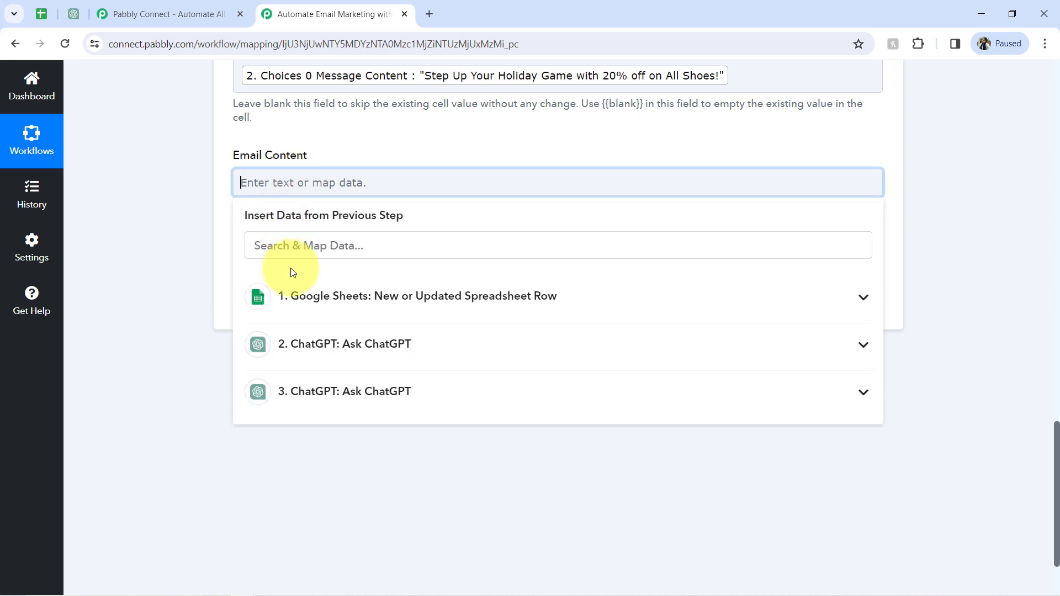
click(303, 390)
drag(879, 362, 868, 461)
click(362, 417)
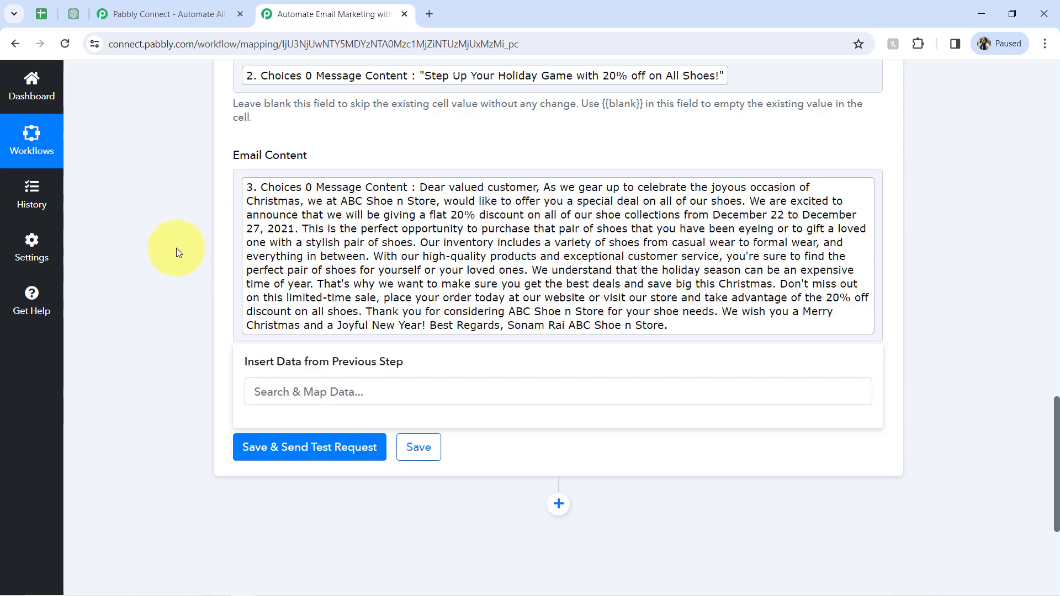
click(289, 449)
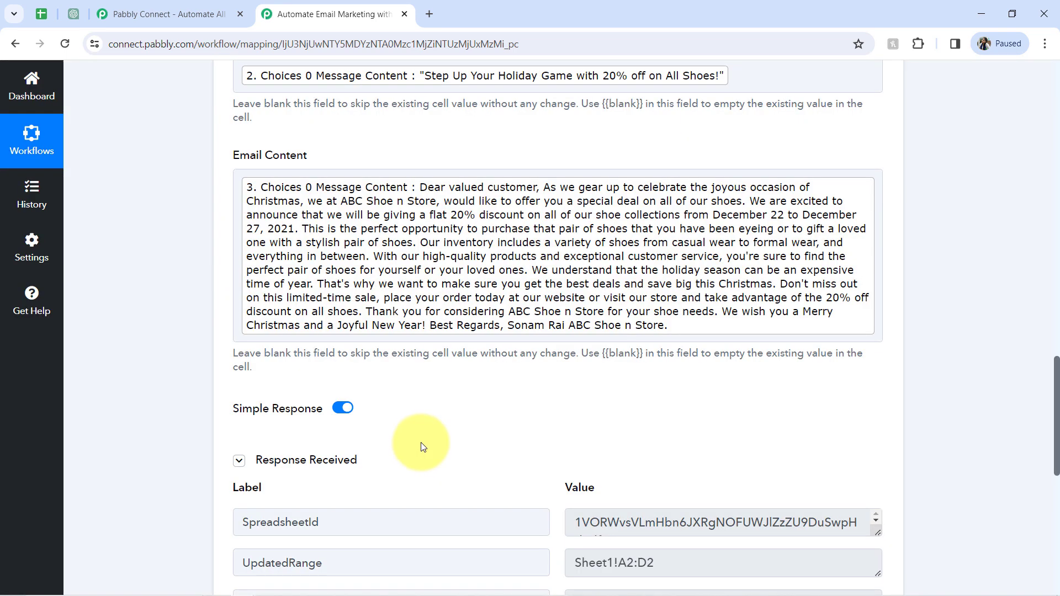
Check the email subject line and content in row 2 of the Email Writing spreadsheet, and return to the Pabbly Connect workflow.
click(33, 18)
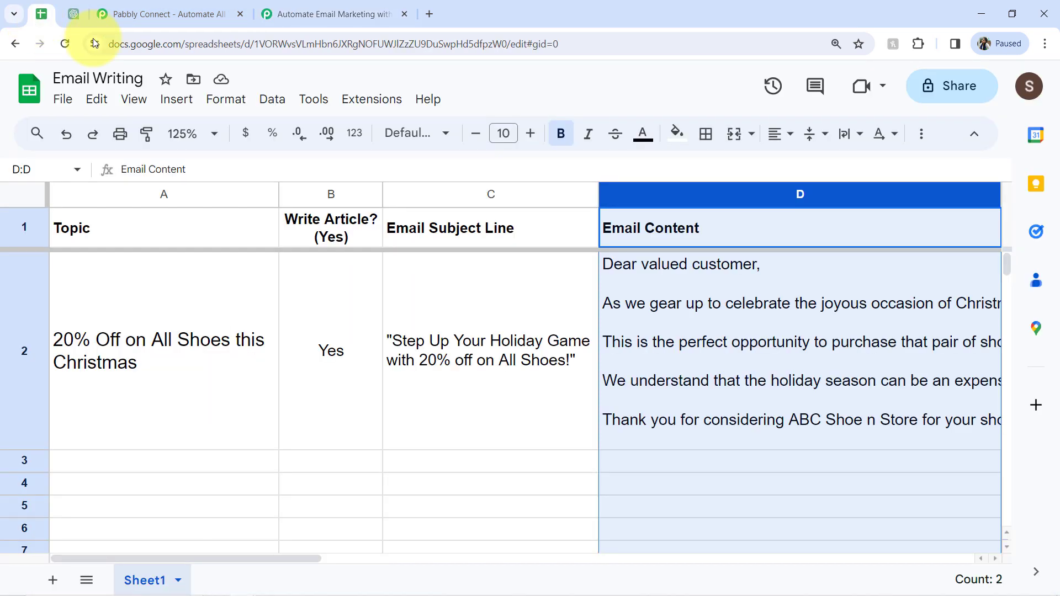
click(539, 347)
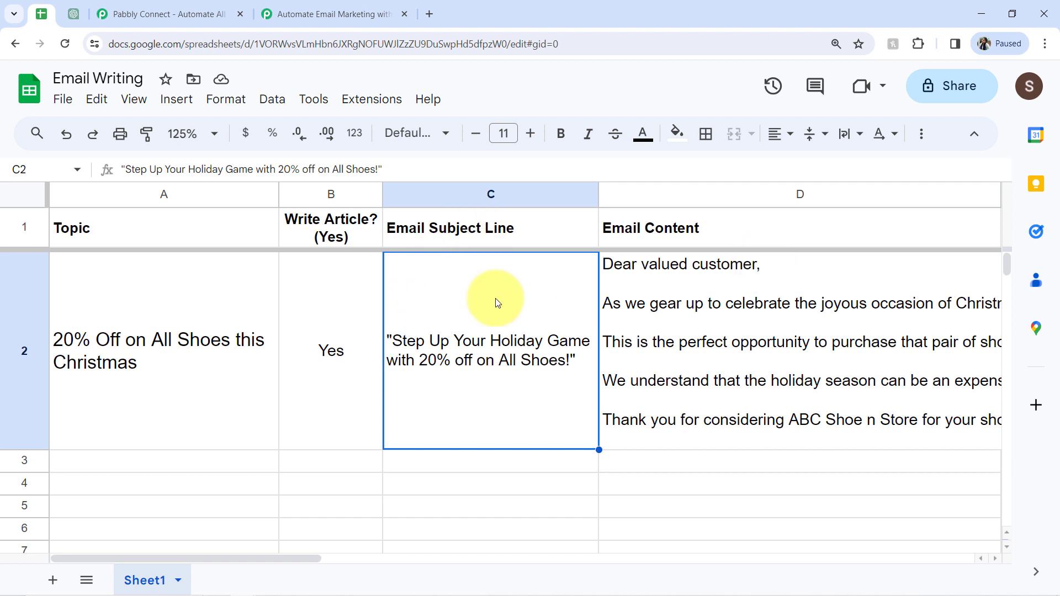
click(630, 316)
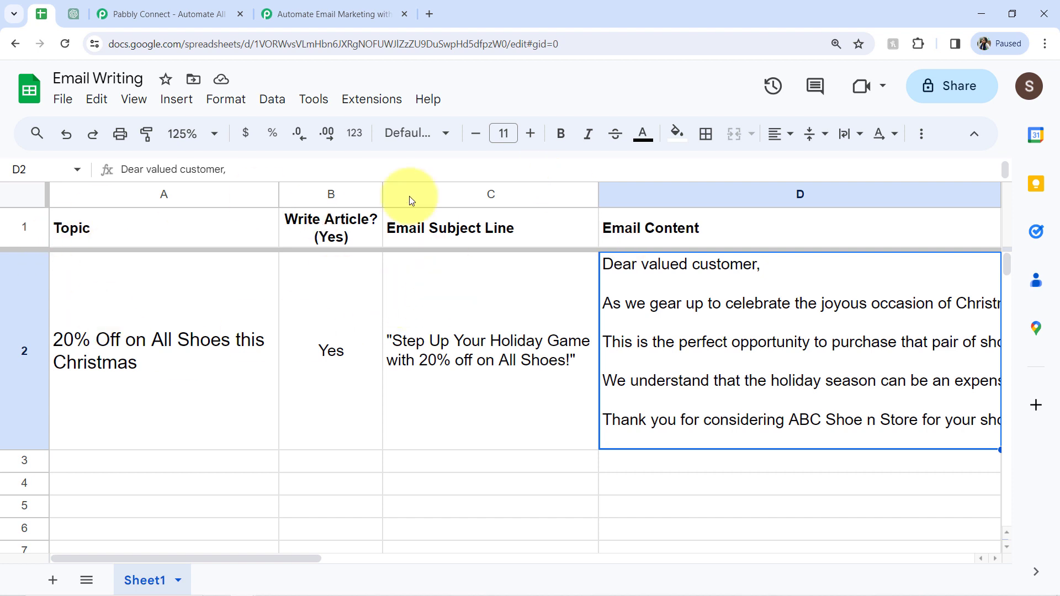
drag(76, 78, 111, 72)
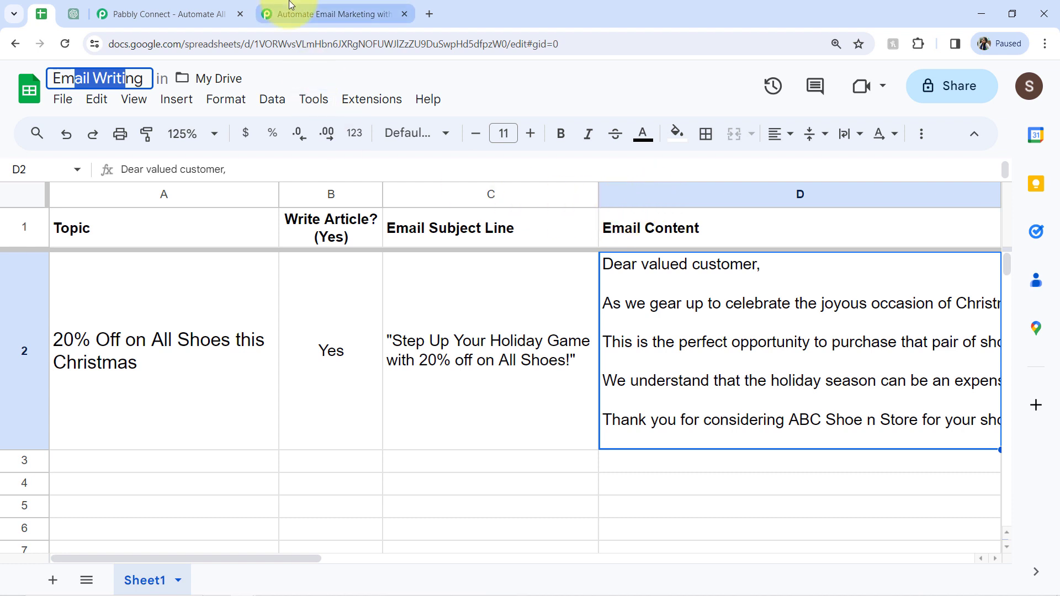
click(73, 14)
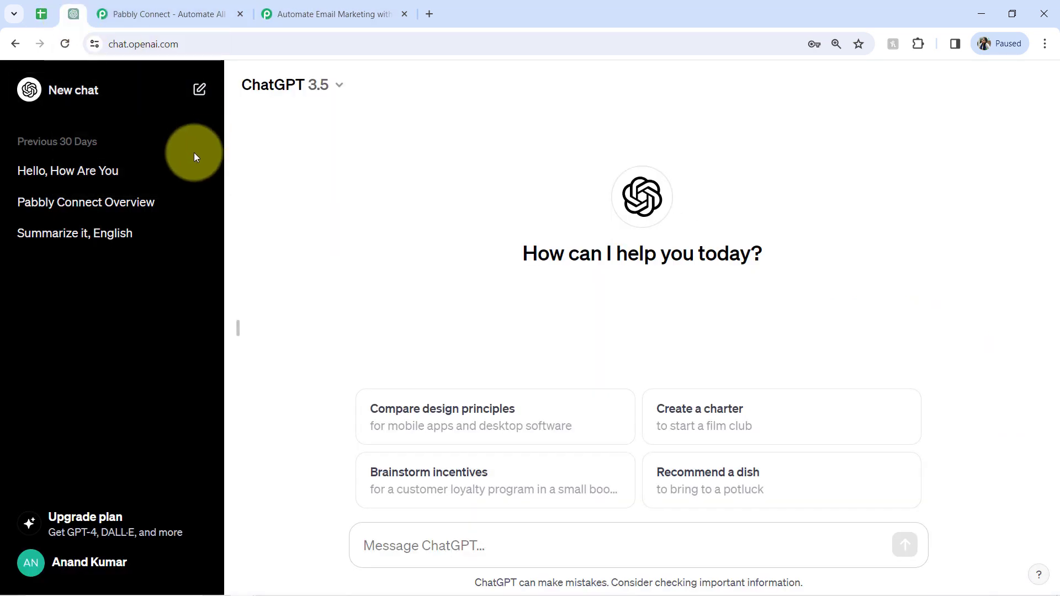
click(298, 7)
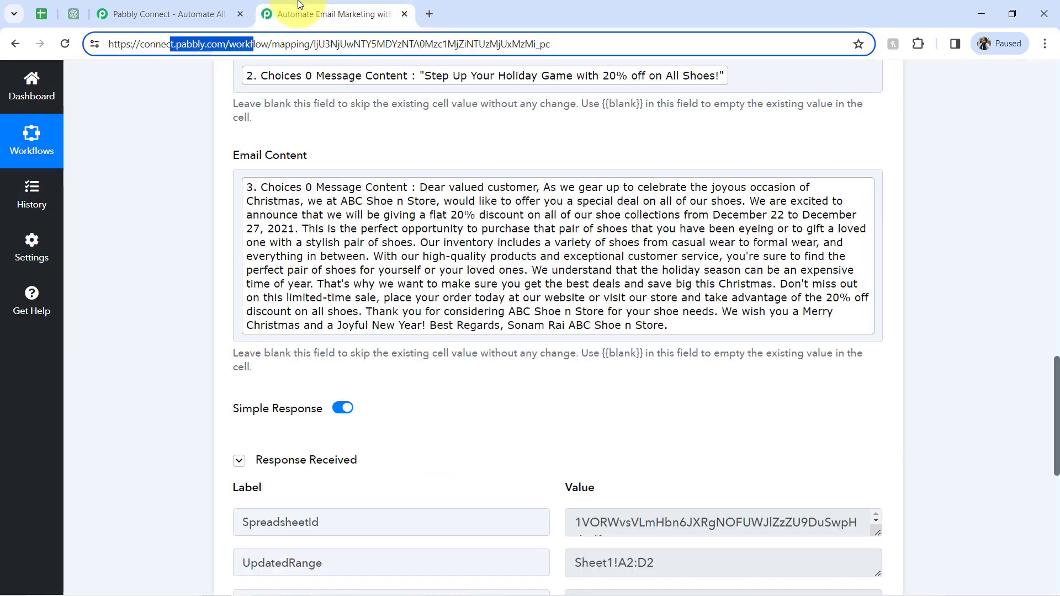
click(118, 159)
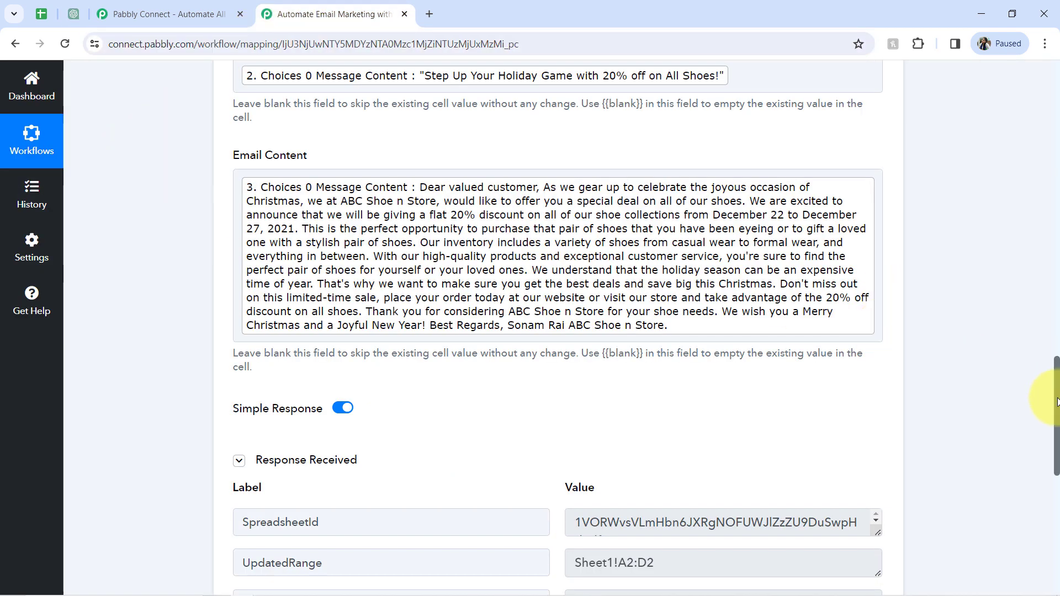
Expand the workflow's third step and rename it as ChatGPT : This is for Content.
drag(1057, 403, 1029, 101)
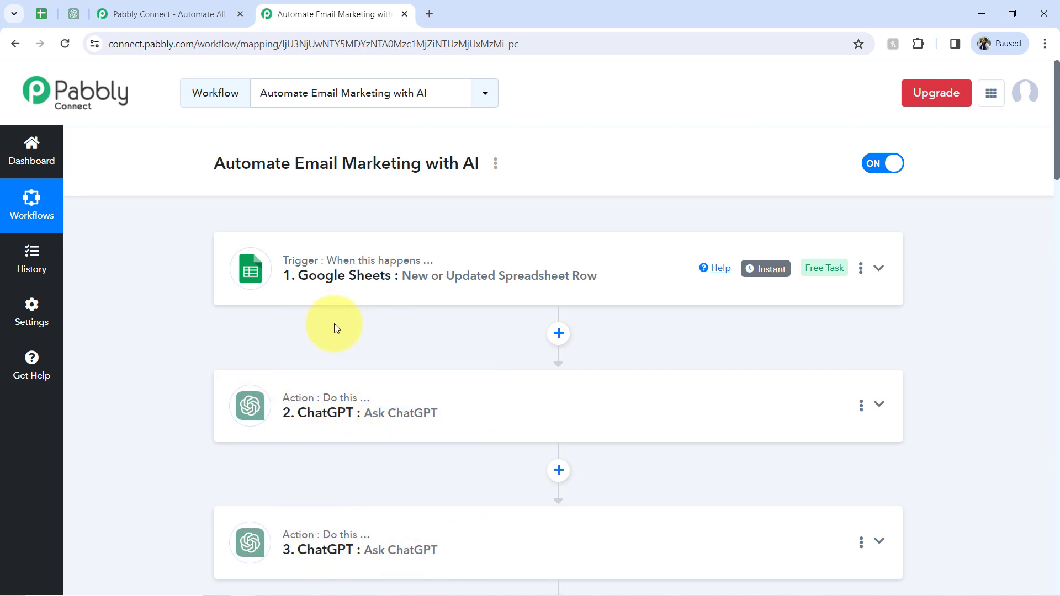
click(355, 545)
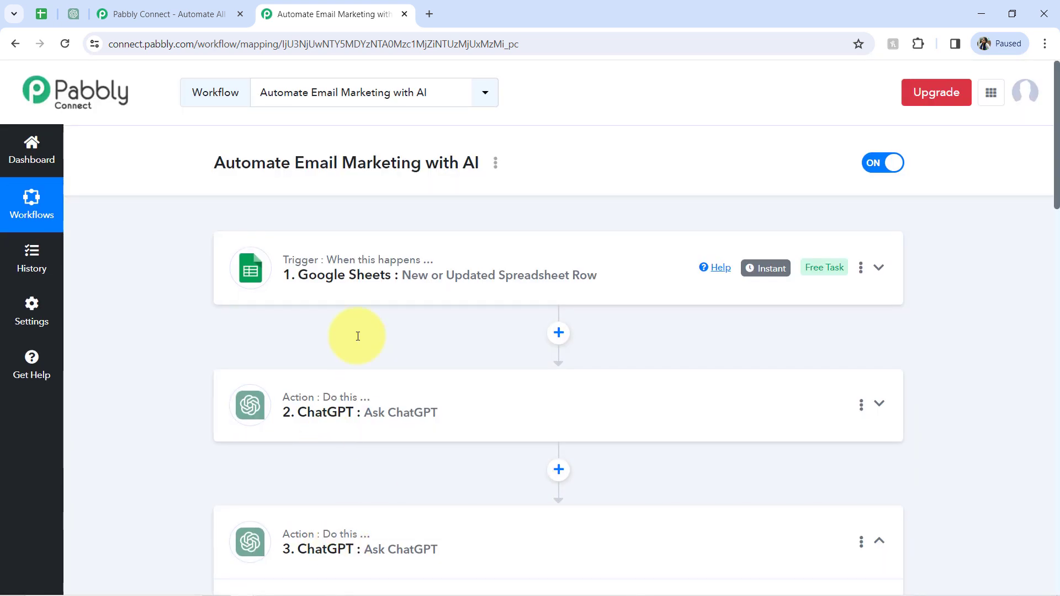
scroll(358, 336, down, 5)
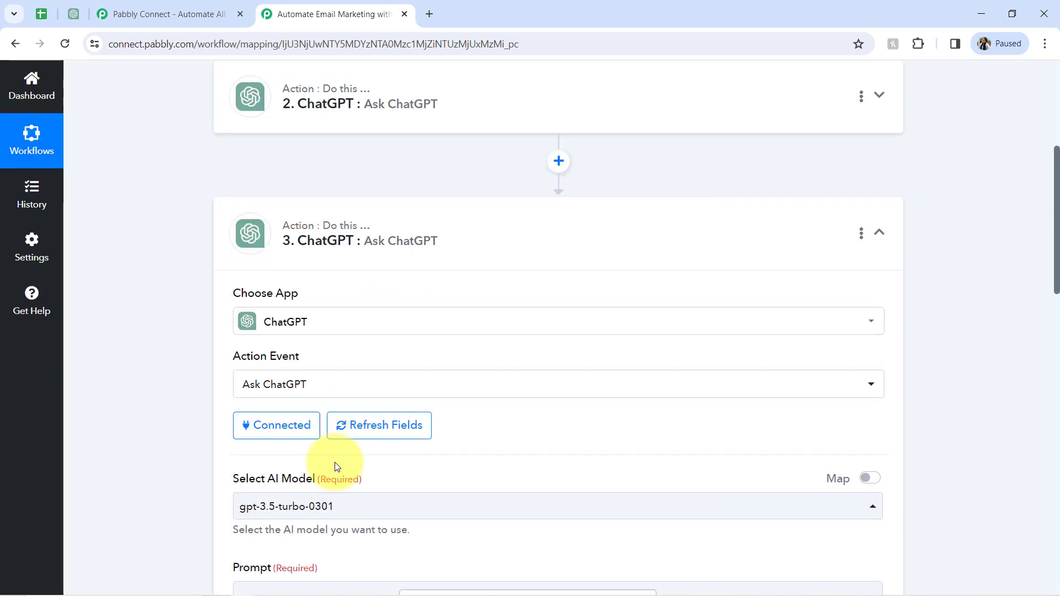
click(860, 236)
click(788, 267)
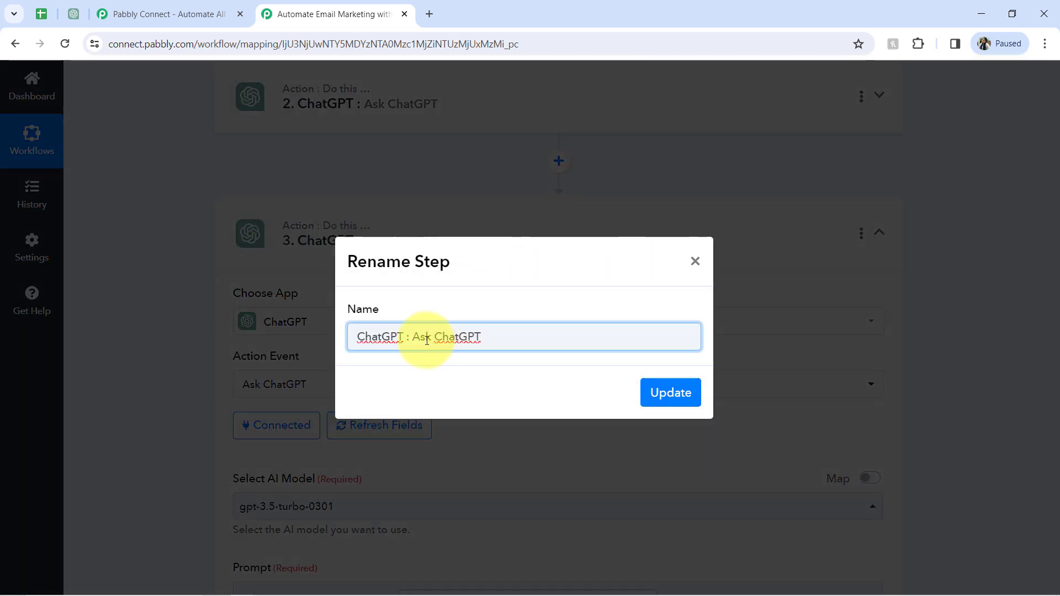
drag(416, 341, 539, 337)
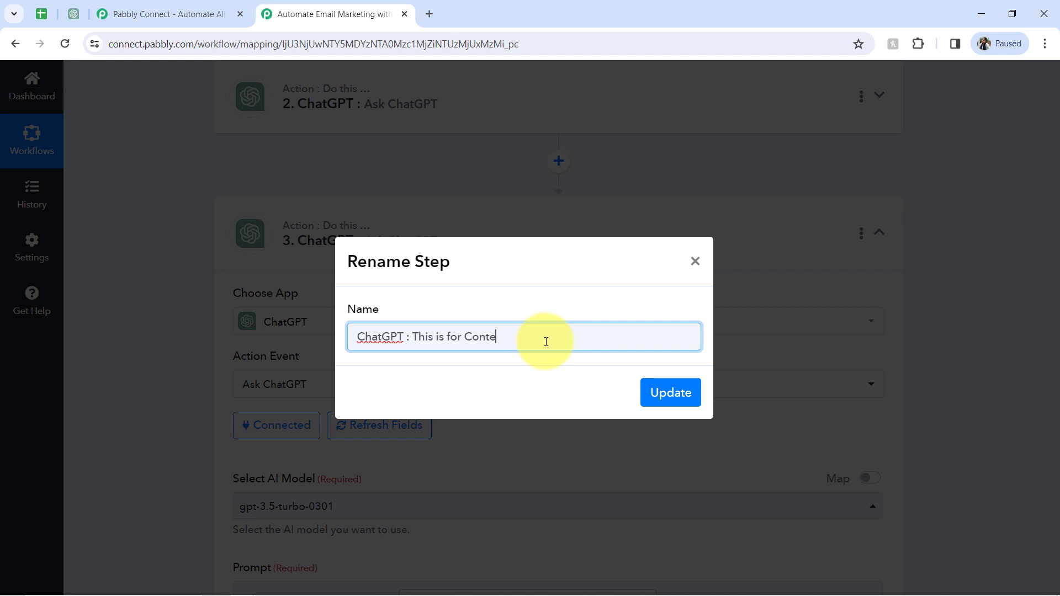
key(Return)
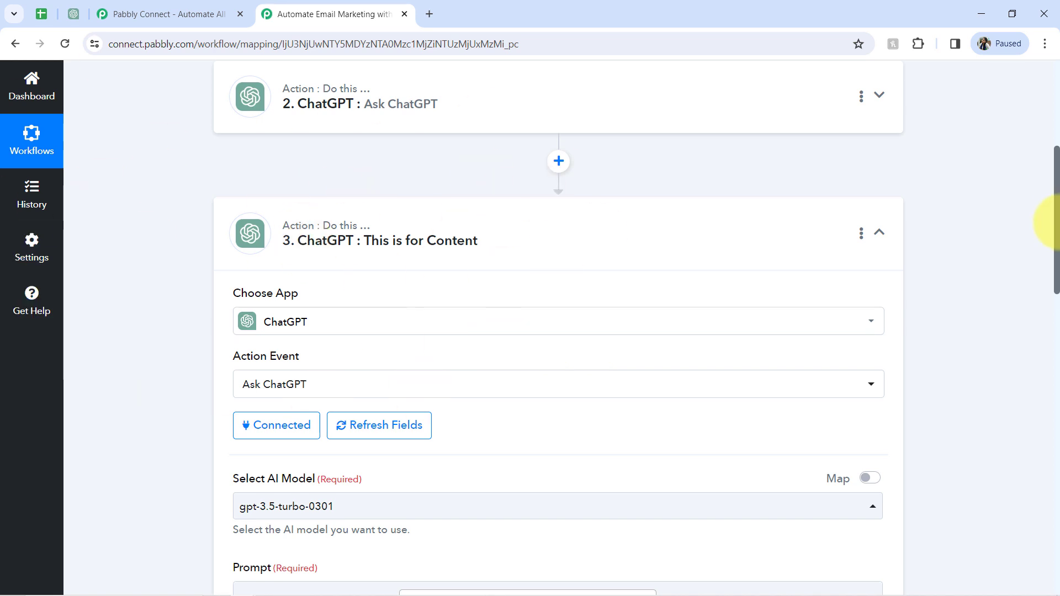
Review the Write Article? value in row 2 of the spreadsheet, and return to the start of the Pabbly Connect workflow.
drag(1059, 251, 1031, 103)
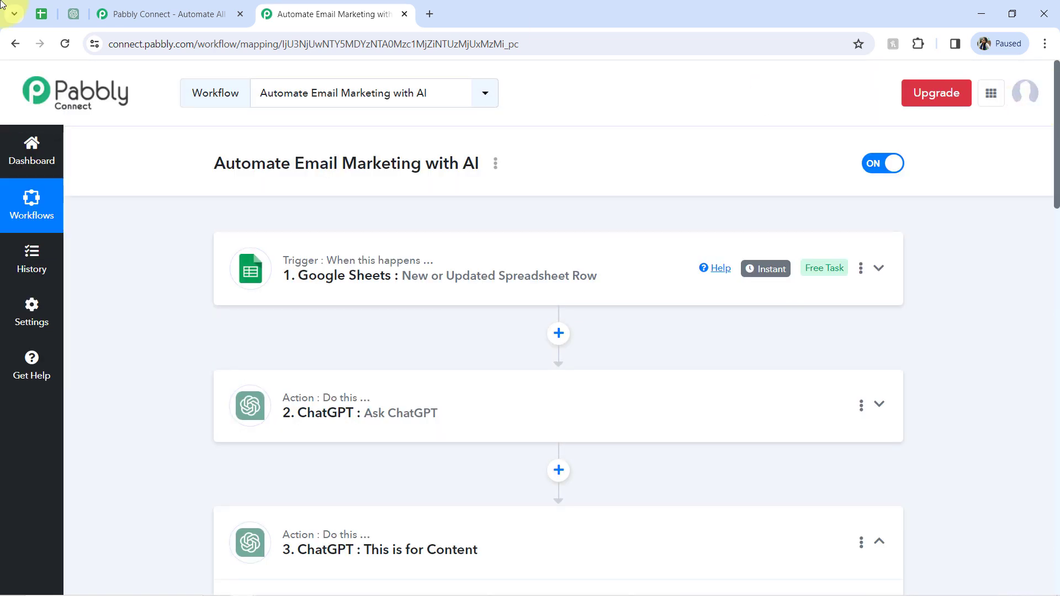
click(41, 12)
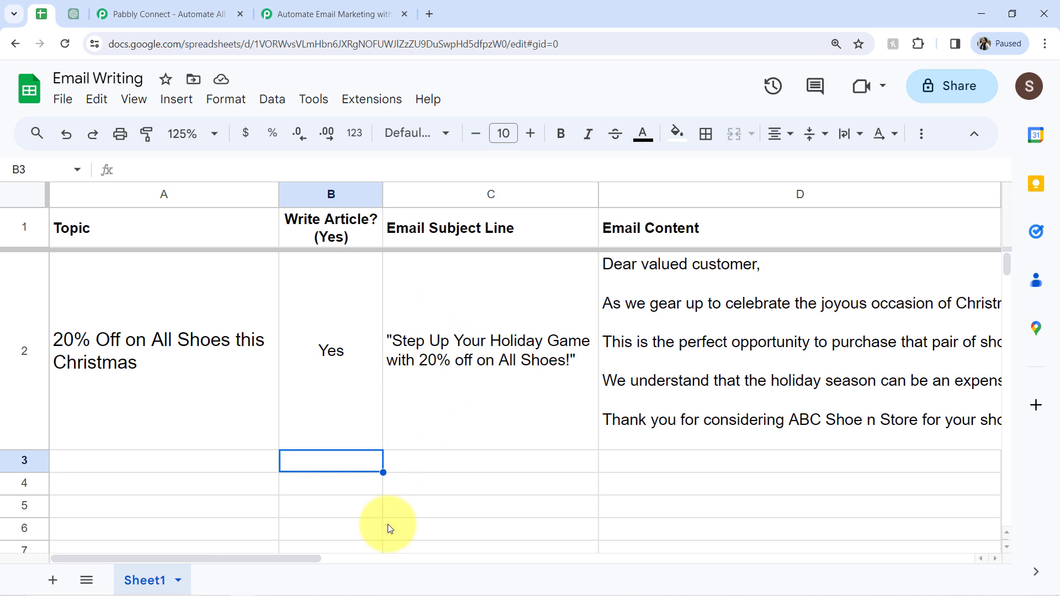
click(299, 359)
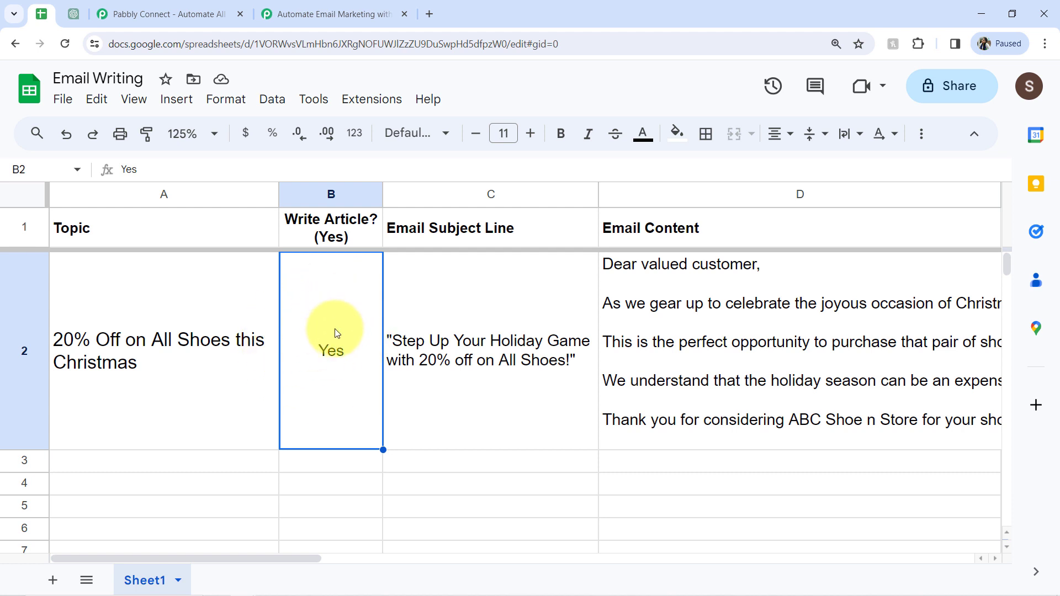
click(309, 12)
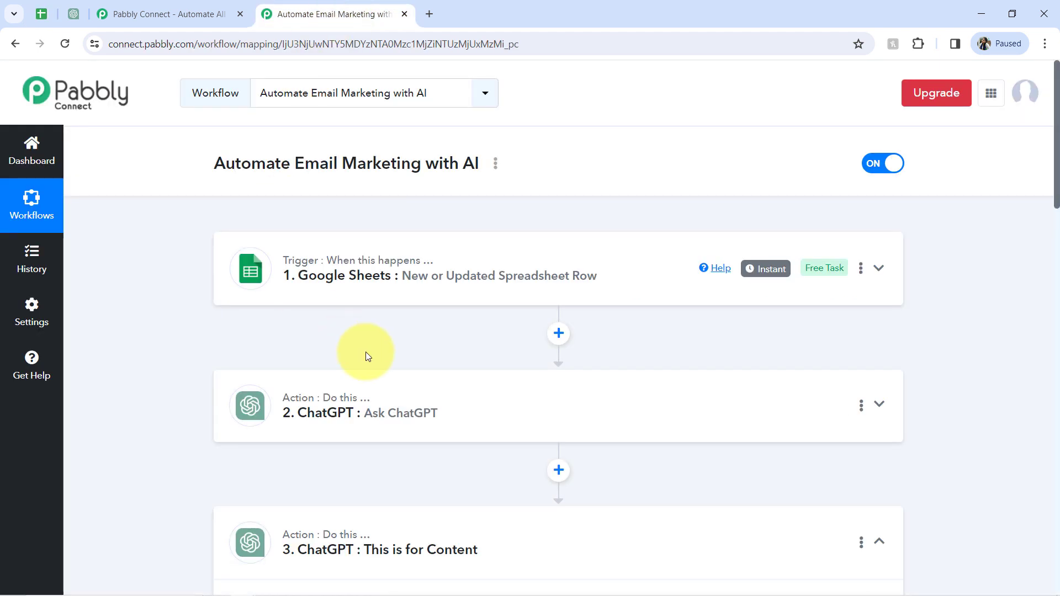
Add a Filter by Pabbly action with the Filter Values event directly after the Google Sheets trigger, and connect it.
click(558, 334)
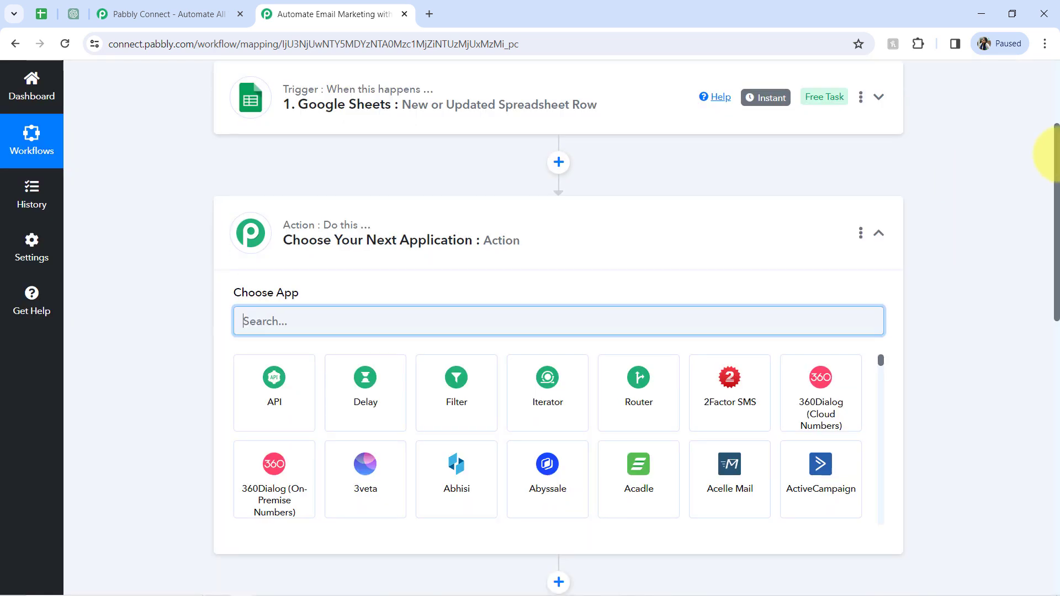
scroll(1043, 210, down, 1)
click(456, 326)
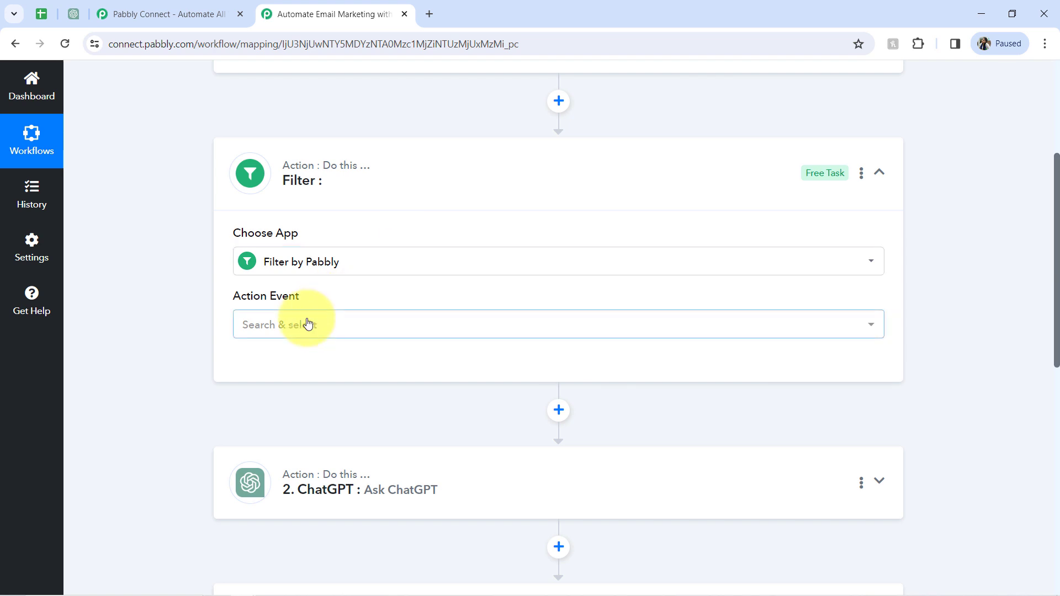
click(40, 14)
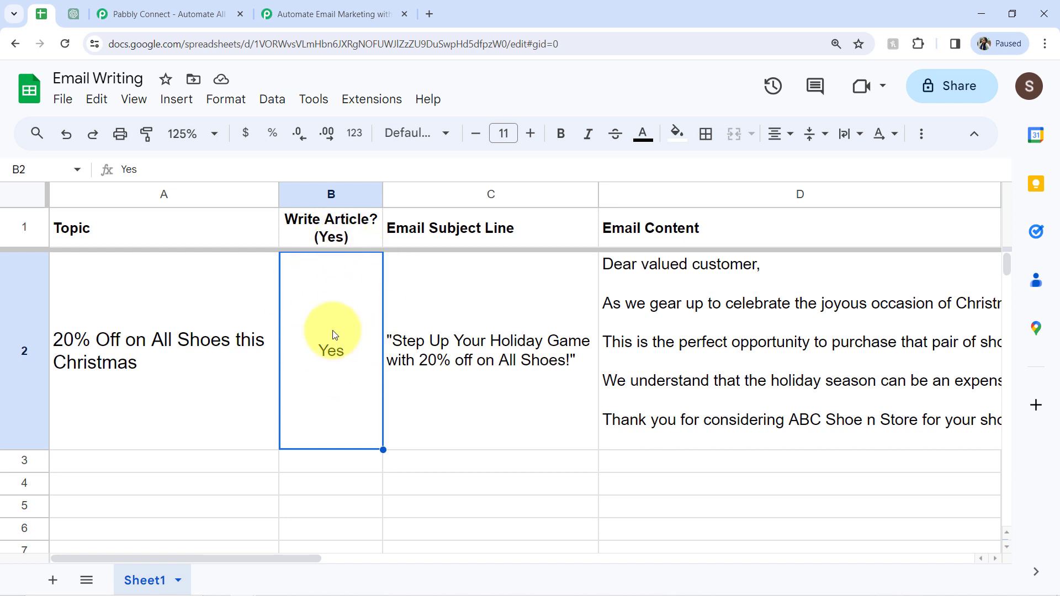
click(320, 11)
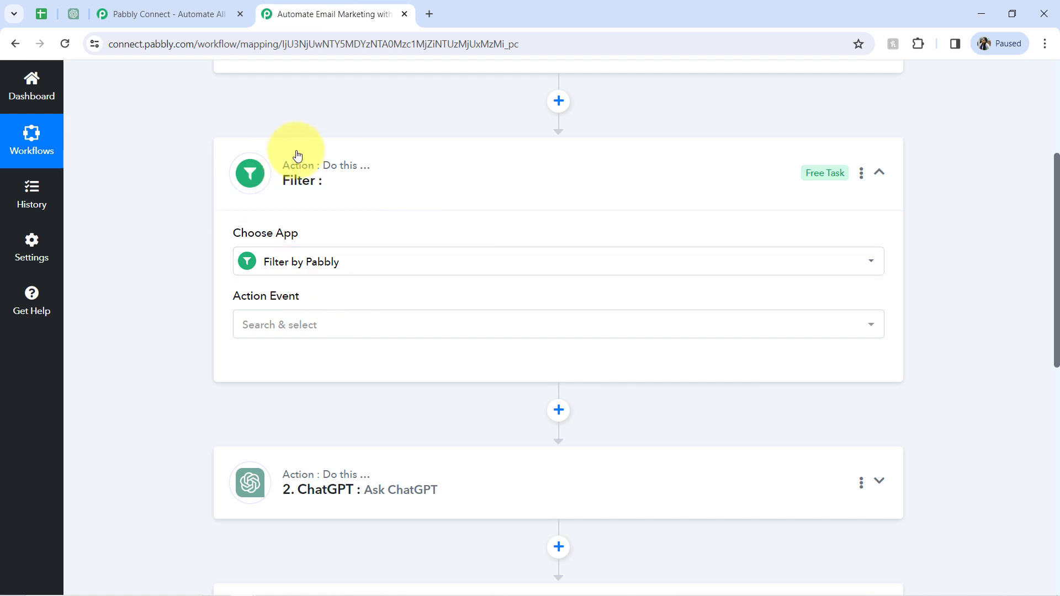
click(280, 326)
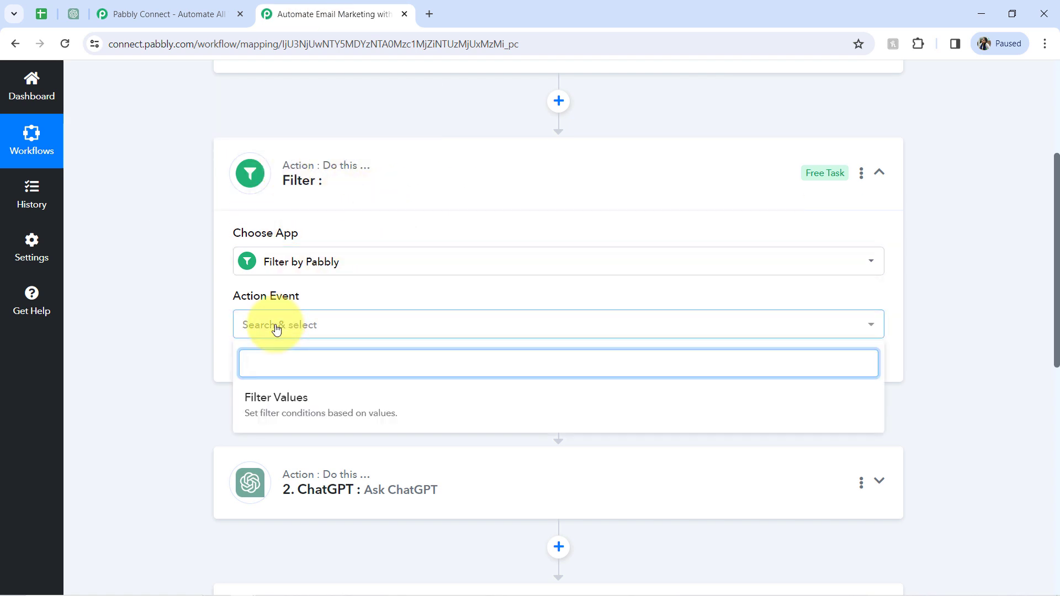
click(276, 397)
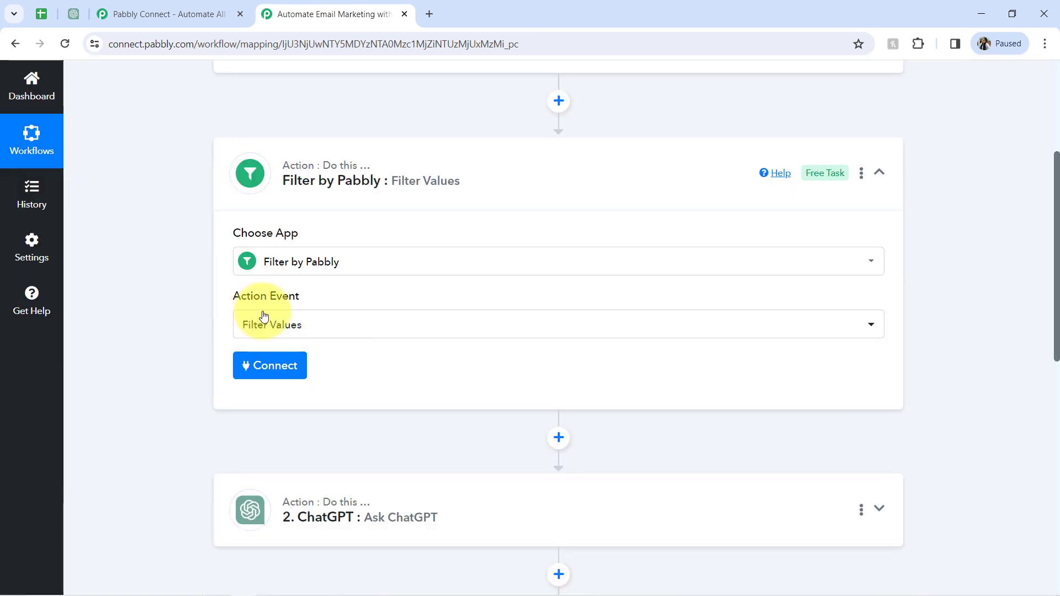
click(269, 366)
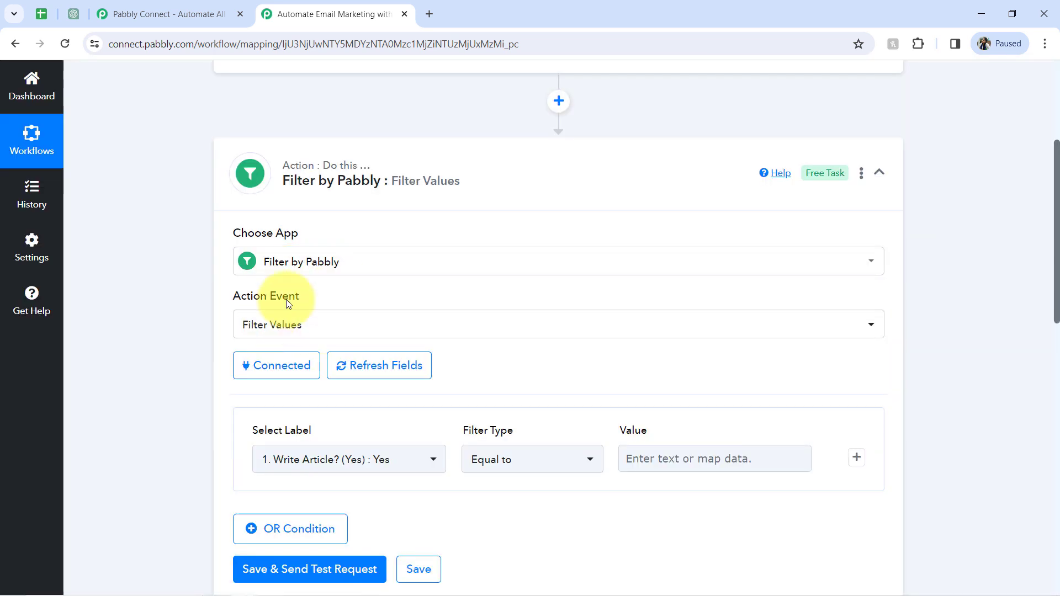
Set the filter condition to Write Article? (Yes) from the Google Sheets trigger Equal to Yes, then save and send a test request.
click(305, 459)
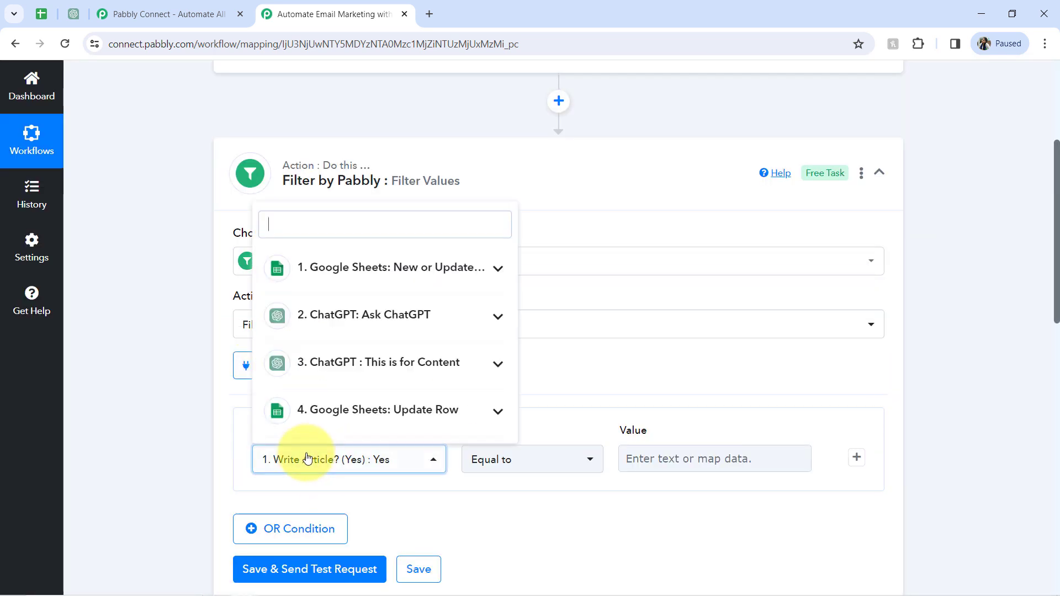
click(412, 268)
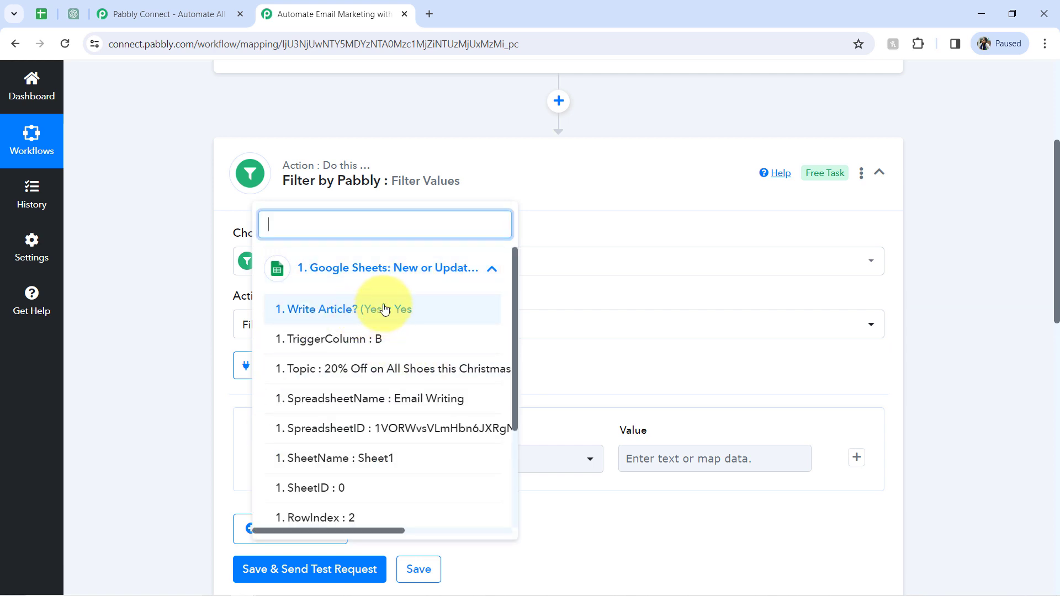
click(331, 314)
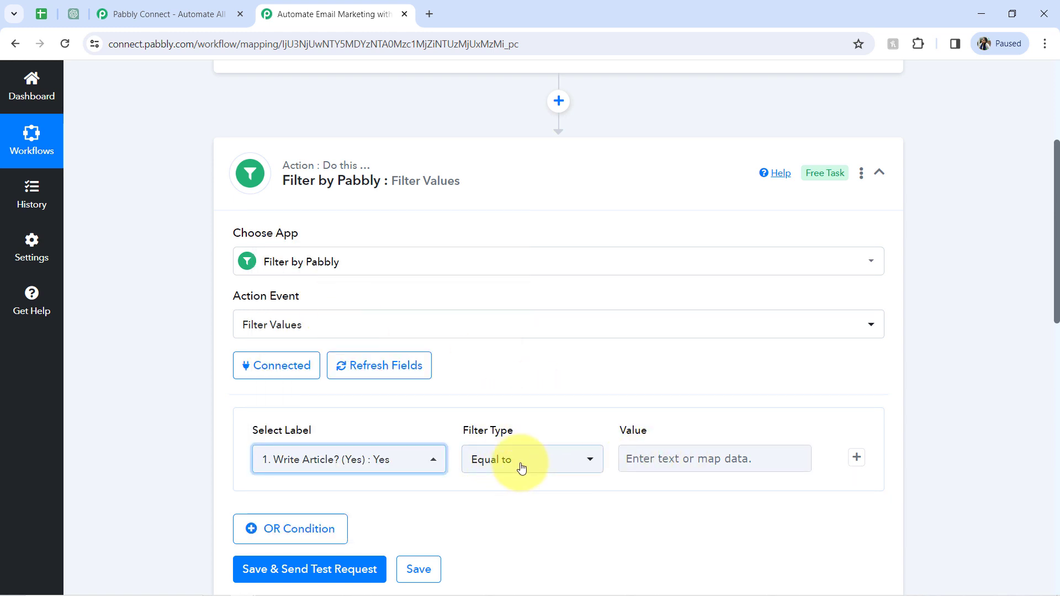
click(657, 464)
text(Ye)
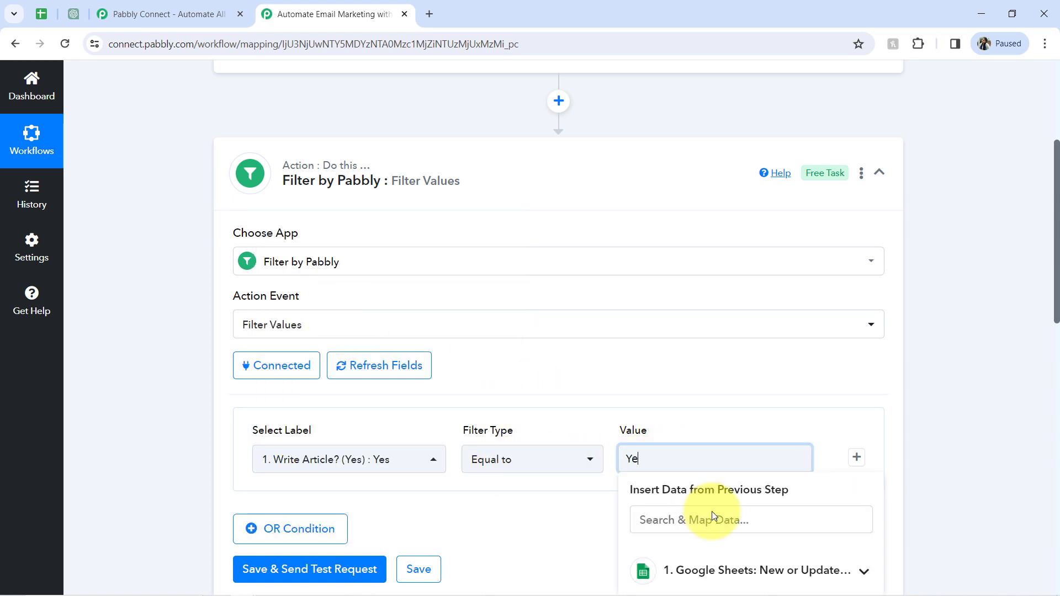
text(s)
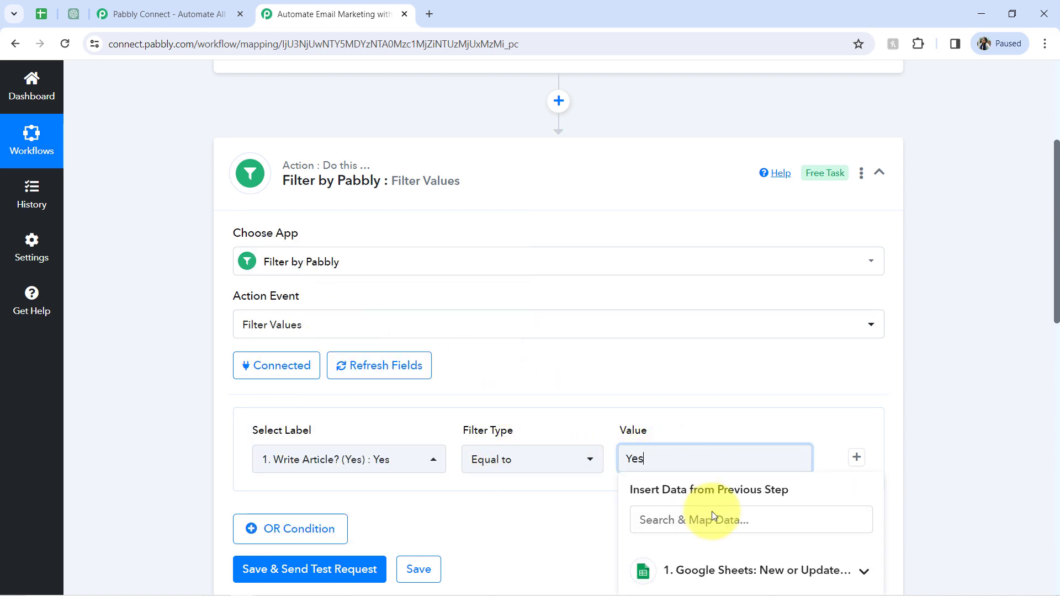
click(250, 571)
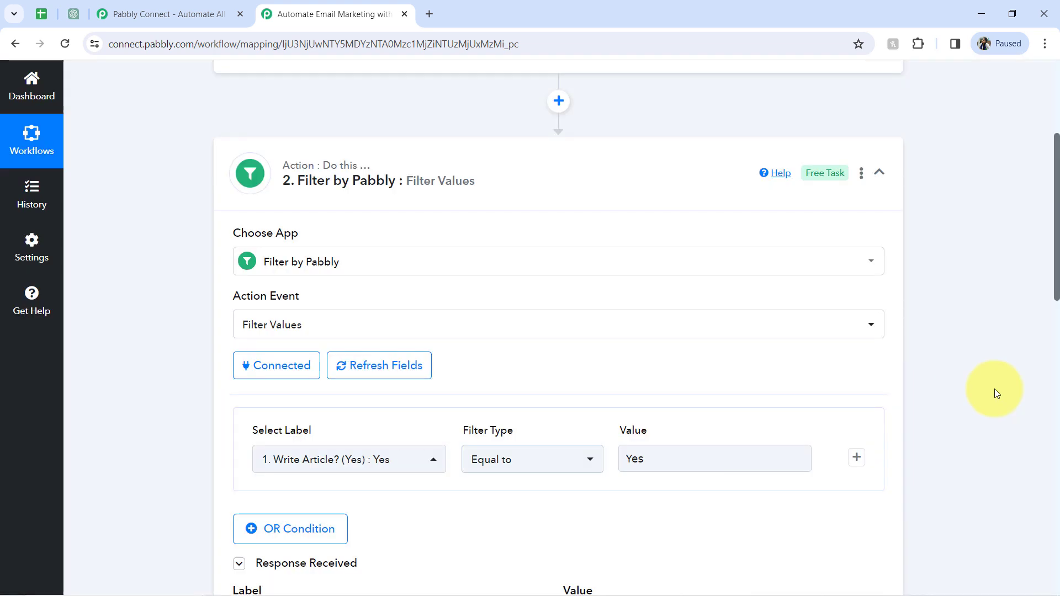
drag(1056, 286, 1041, 376)
double_click(654, 399)
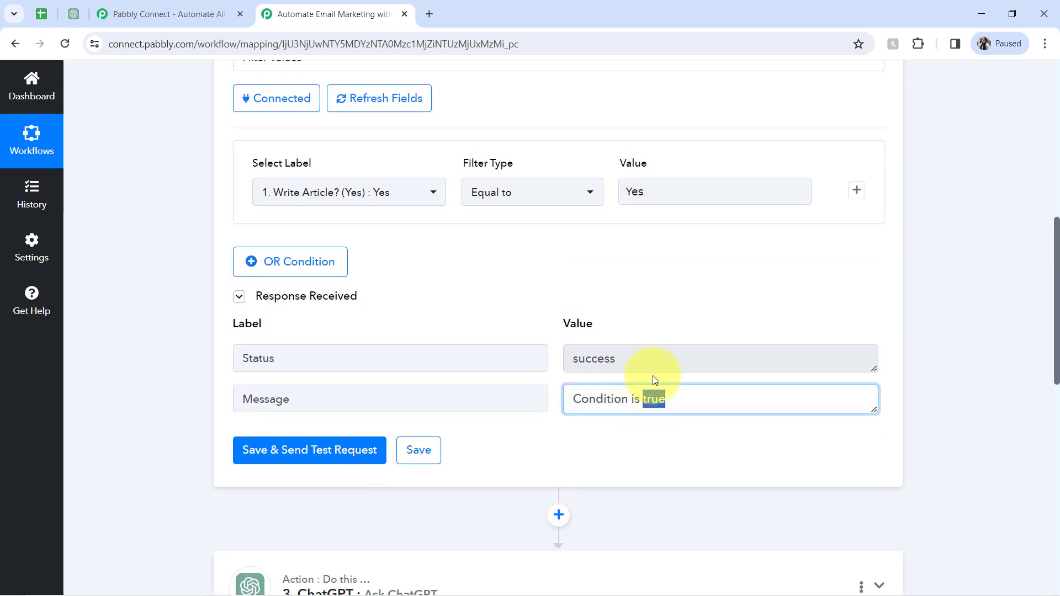
Try the filter with the non-matching value dfgvdsfv, saving it and sending a test request.
double_click(635, 184)
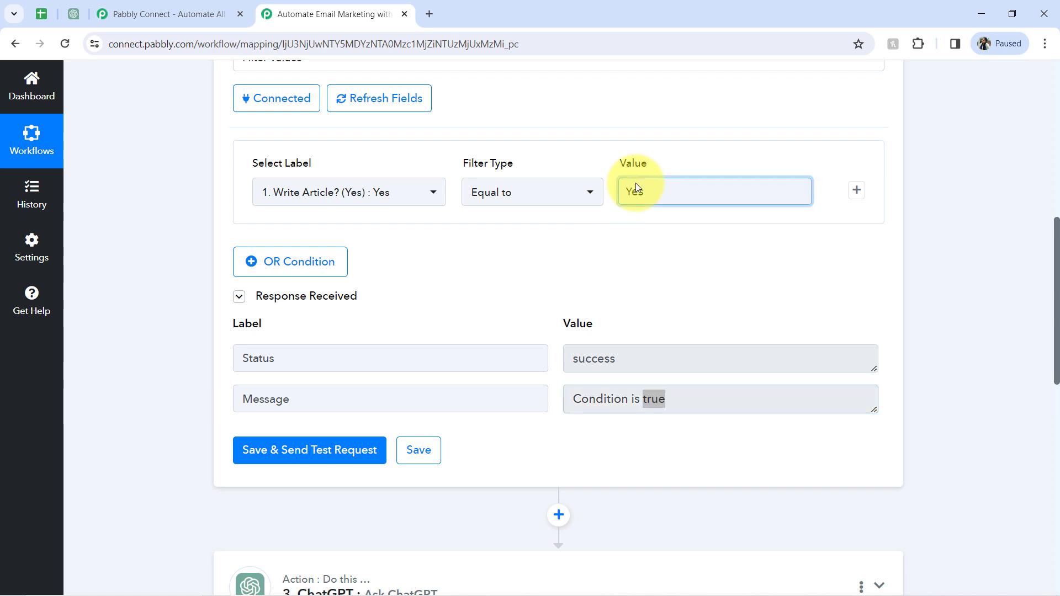
text(dfgvdsfv)
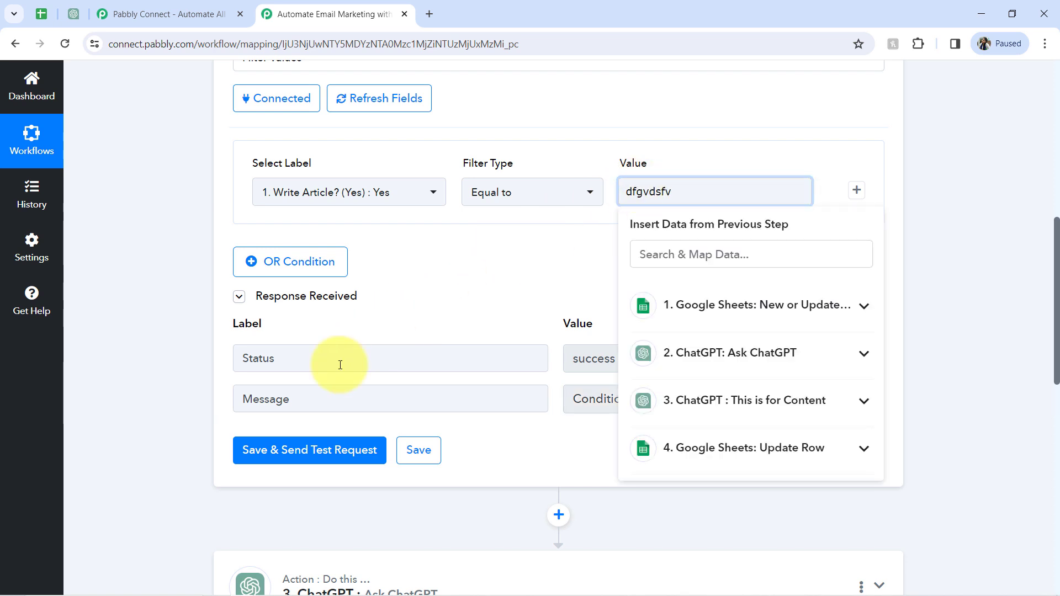
click(323, 449)
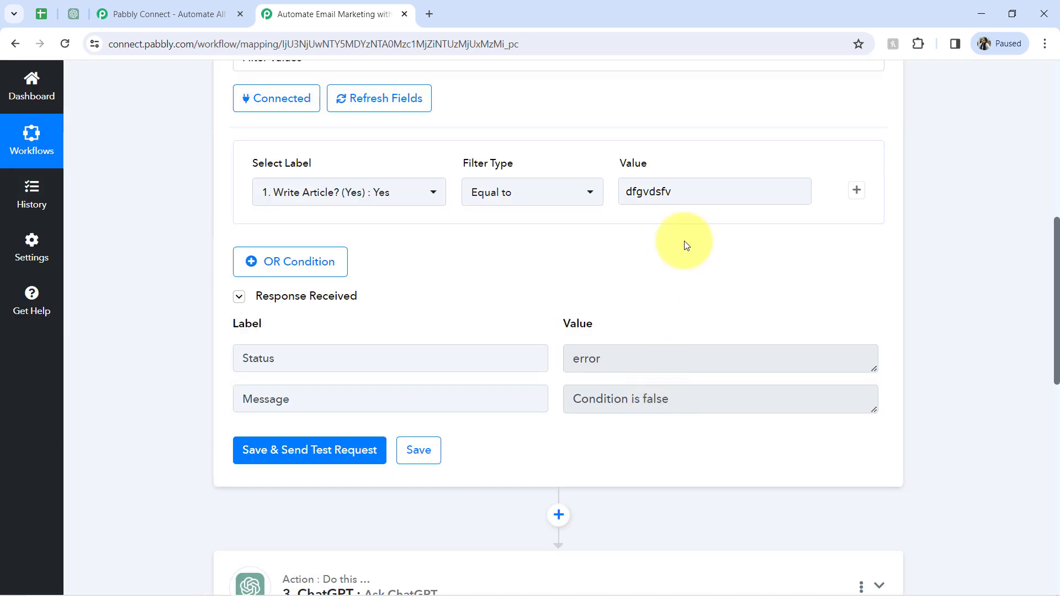
Set the filter value to Yes, save and send a test request, and collapse the filter step.
double_click(650, 198)
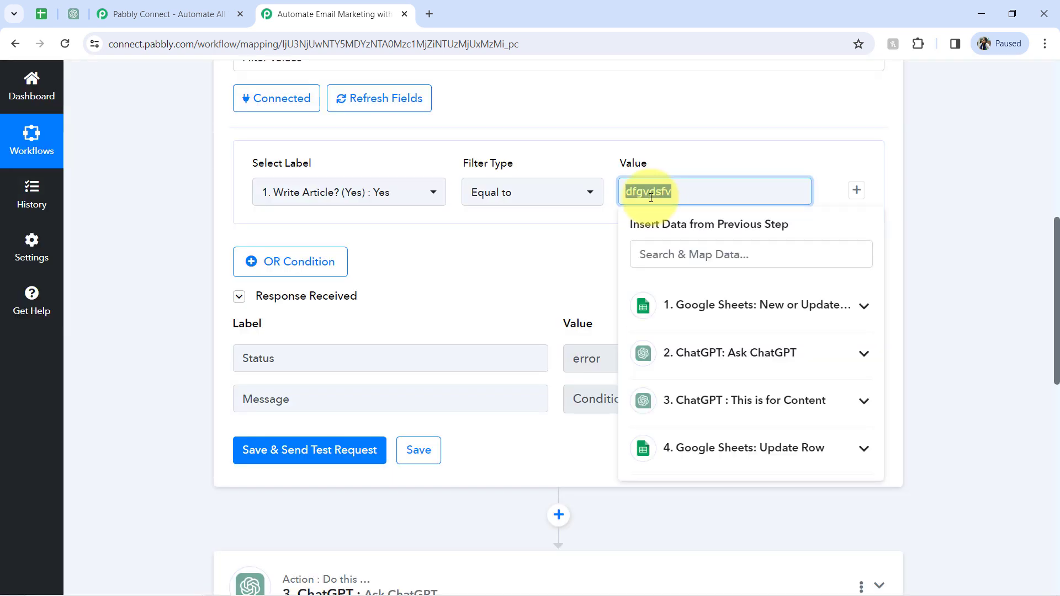
text(Yes)
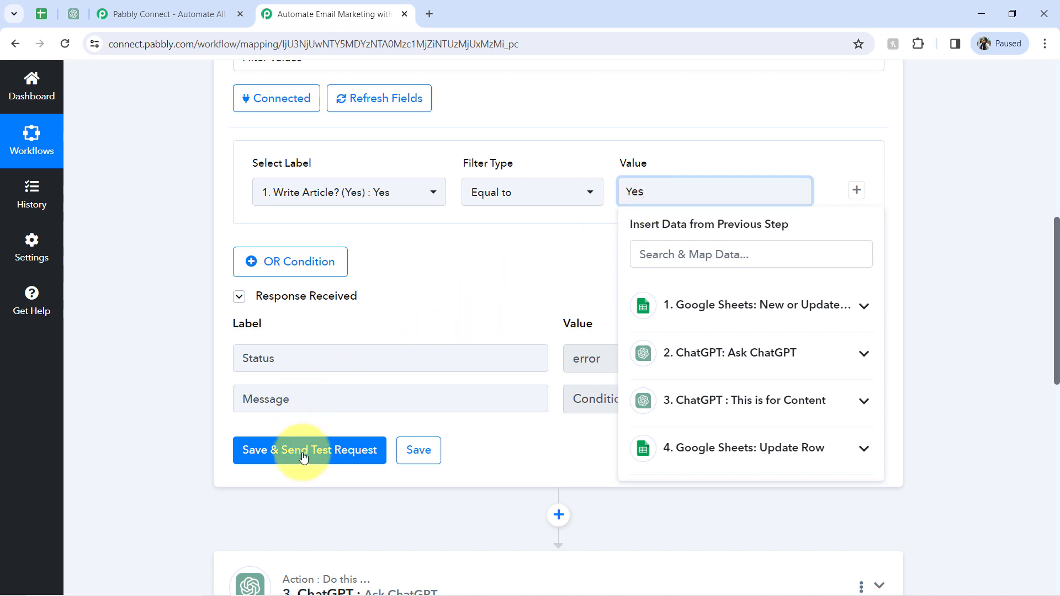
click(302, 461)
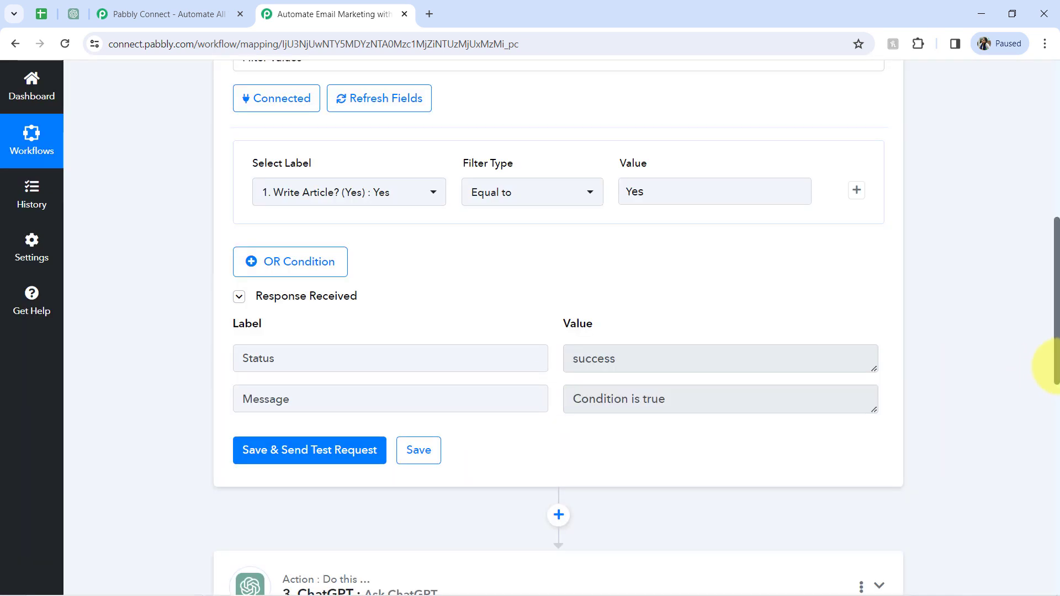
drag(1053, 362, 1054, 182)
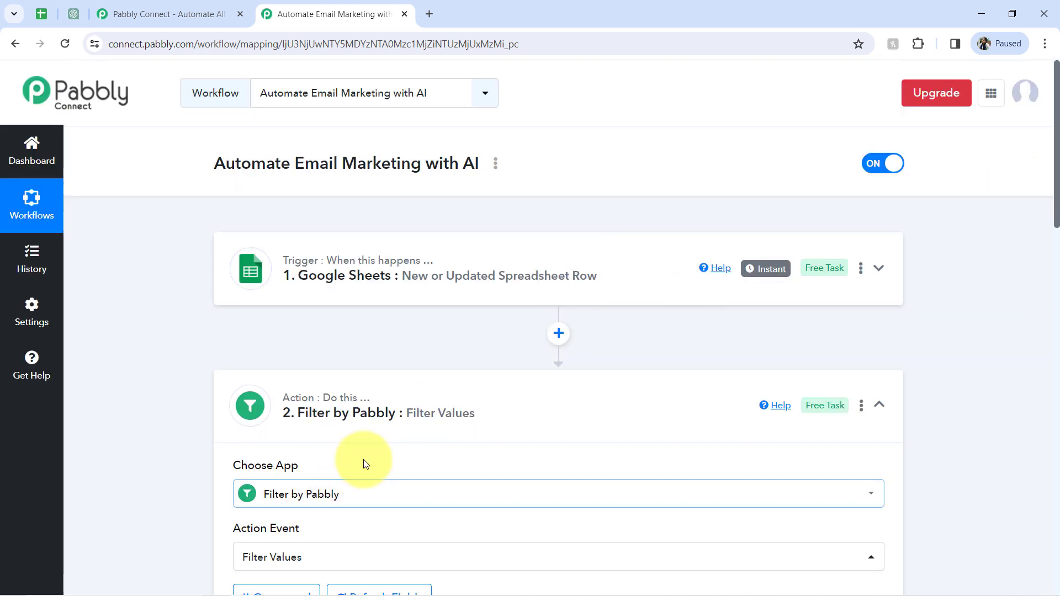
click(383, 425)
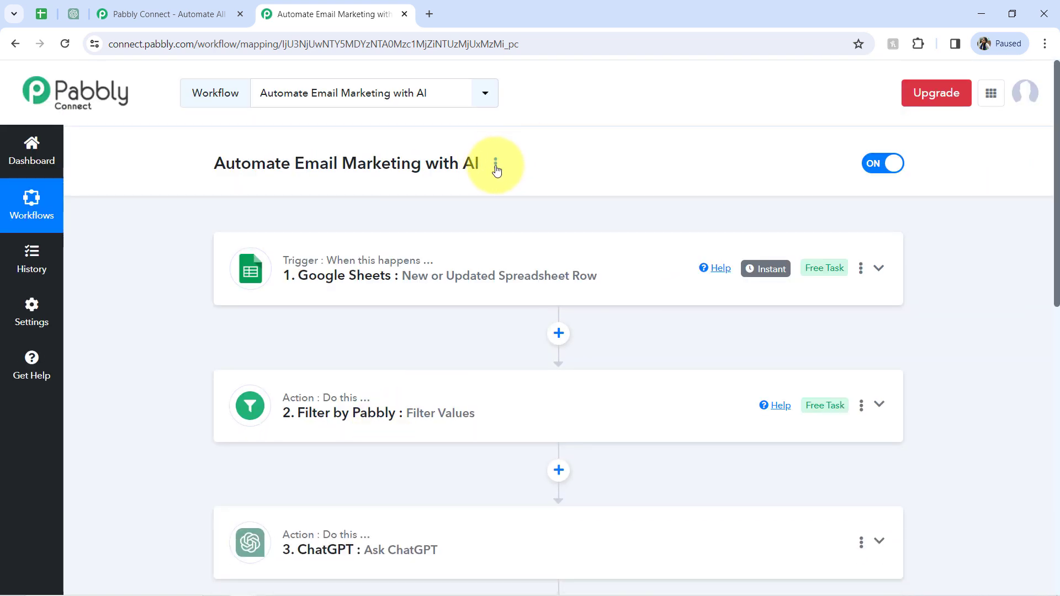
Copy the share link of the Automate Email Marketing with AI workflow and close the sharing dialog.
click(495, 164)
click(374, 234)
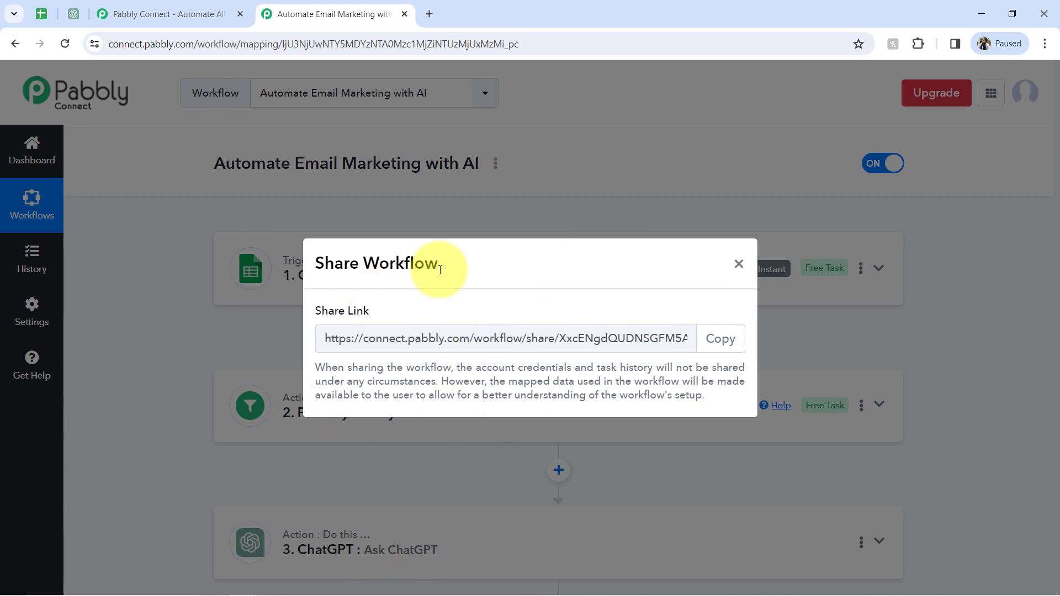
click(718, 338)
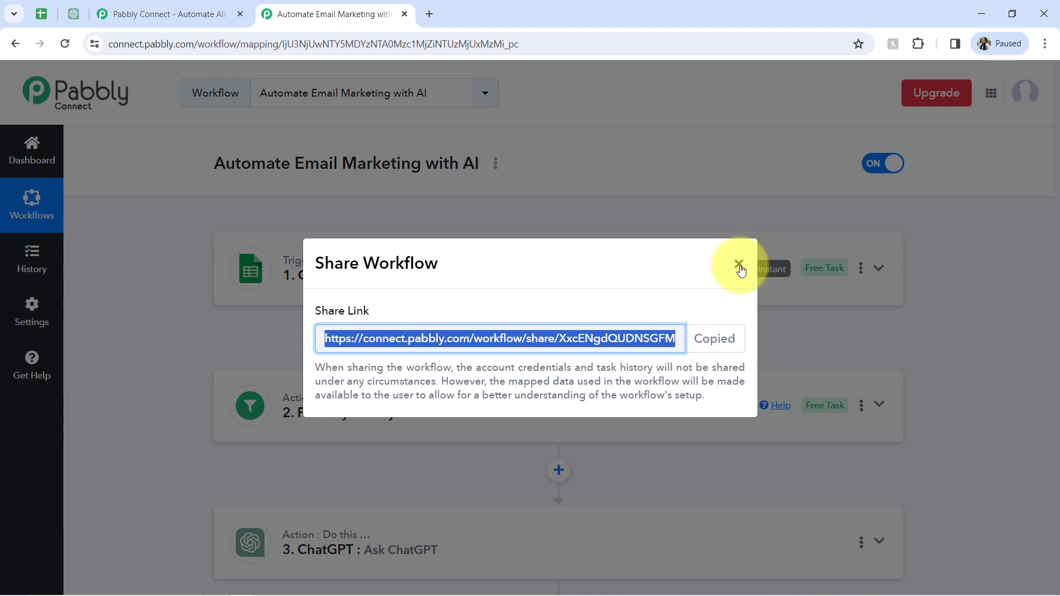
click(739, 265)
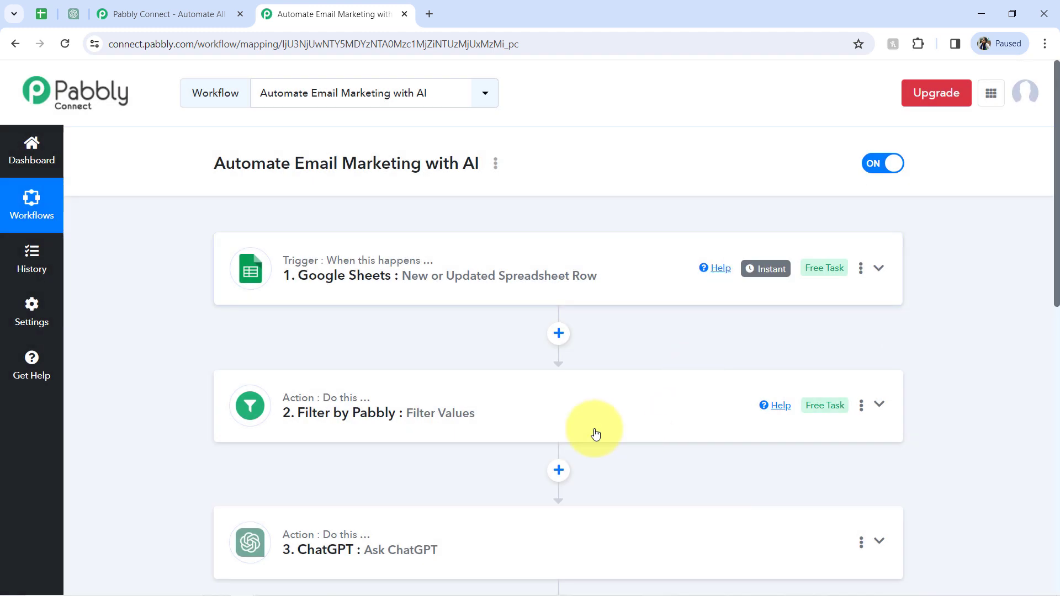
Close the workflow and the Pabbly Connect home page, and switch to the Email Writing spreadsheet.
click(405, 15)
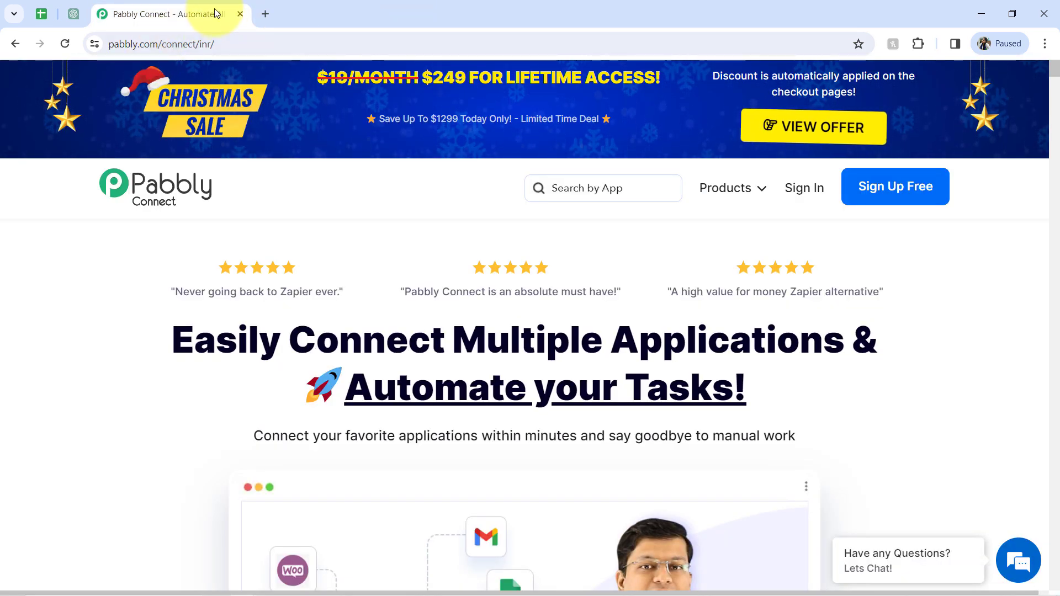
click(240, 12)
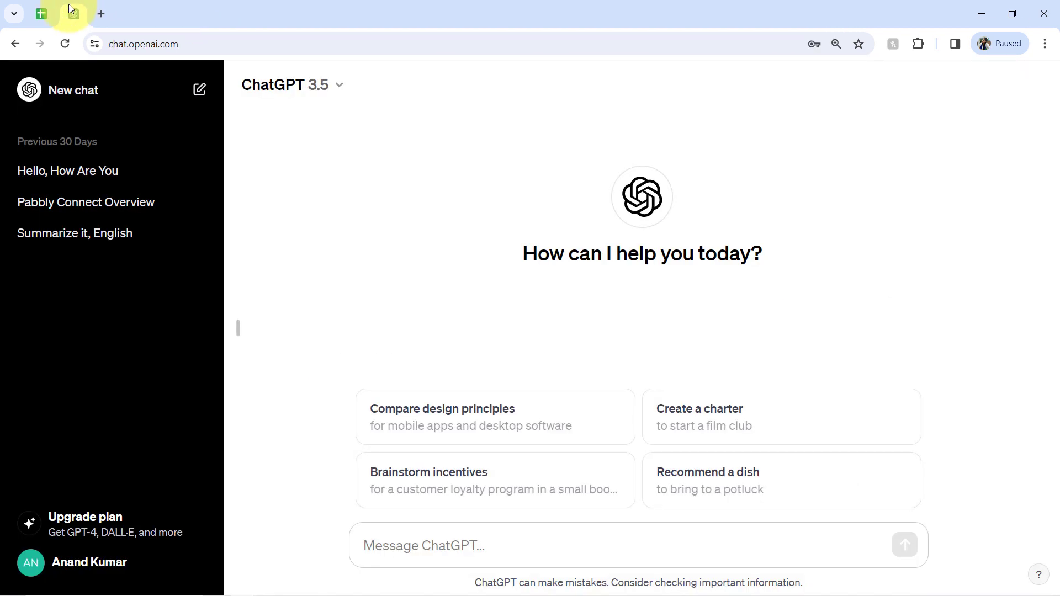
click(42, 15)
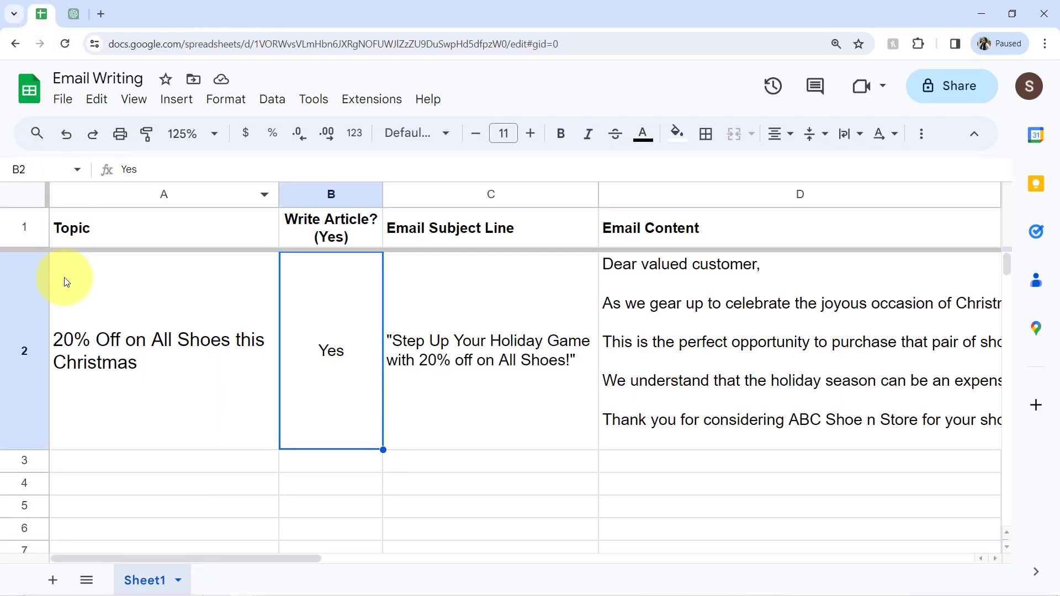